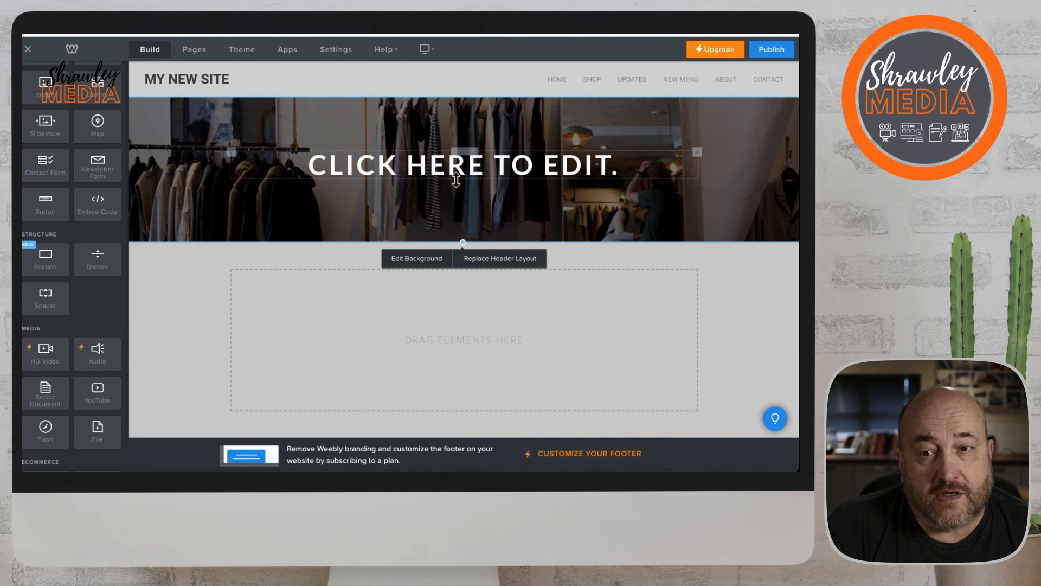
Type 'THIS WILL SHOW UP' over the header title placeholder.
text(T)
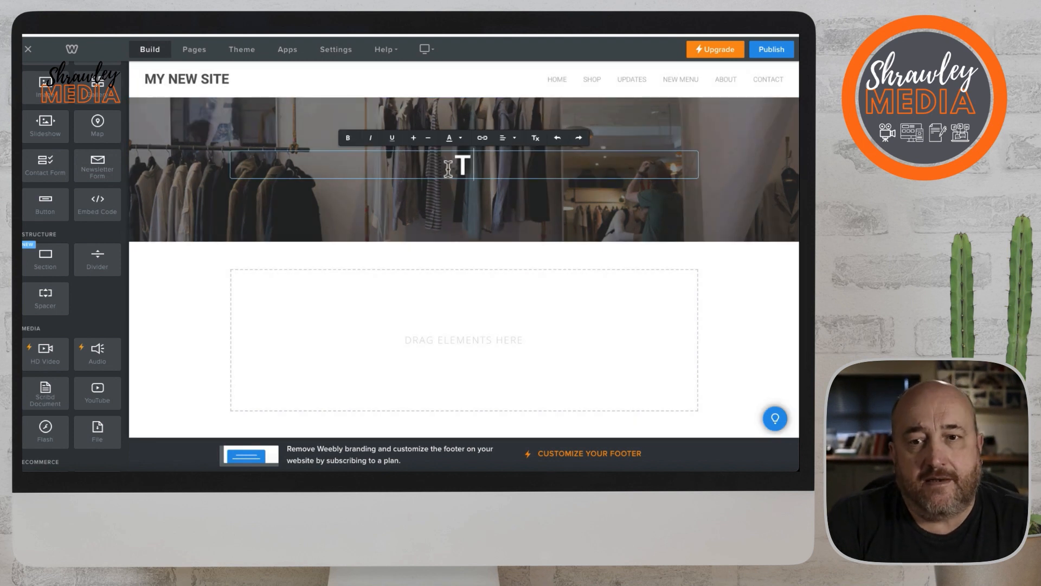
text(HIS WILL )
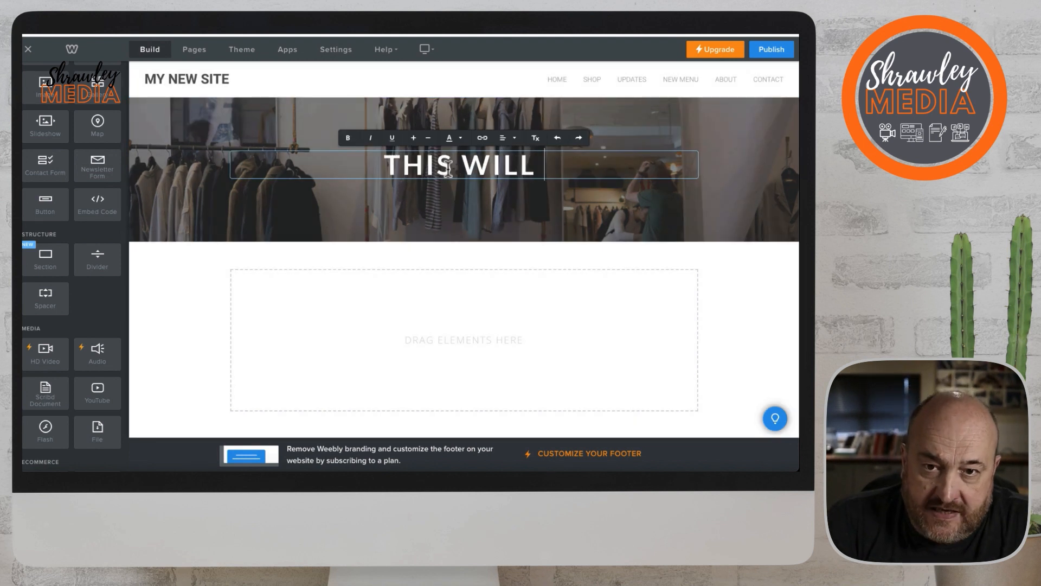
text(SHOW UP)
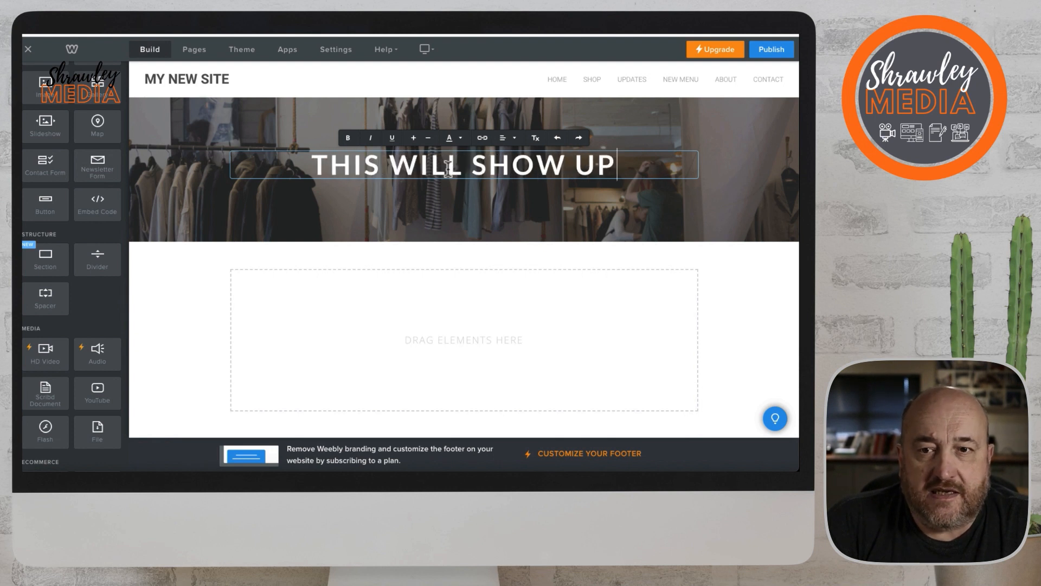
Delete the 'THIS WILL SHOW UP' test text, leaving the header heading empty.
key(Return)
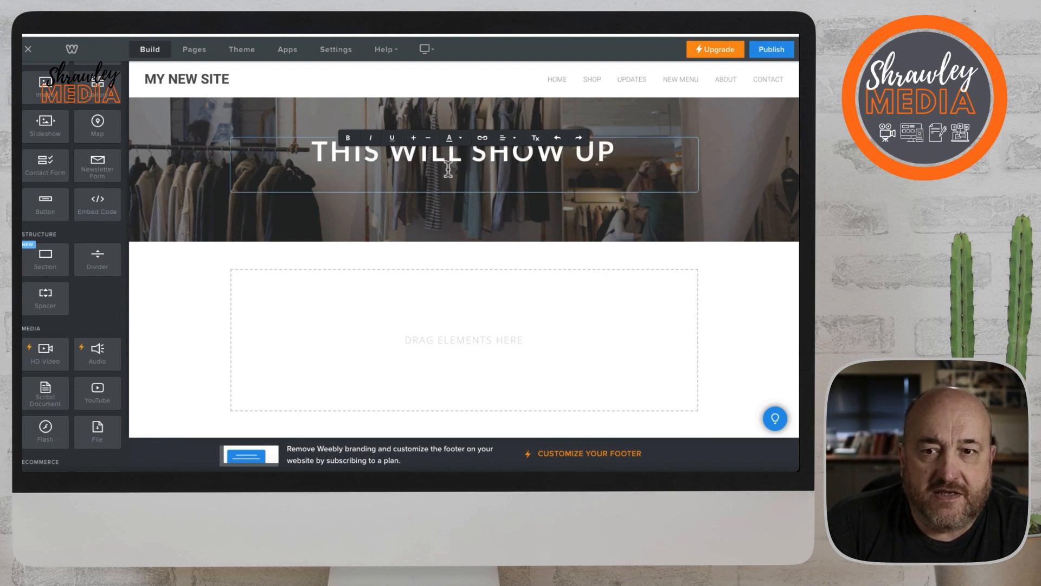
key(BackSpace)
click(372, 211)
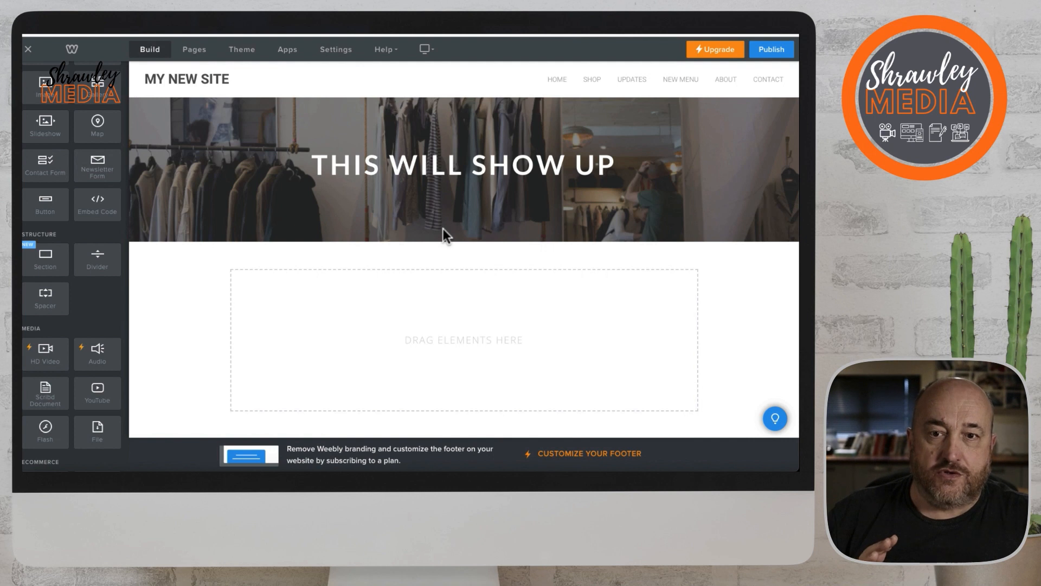
click(364, 165)
drag(308, 165, 623, 165)
key(BackSpace)
click(524, 222)
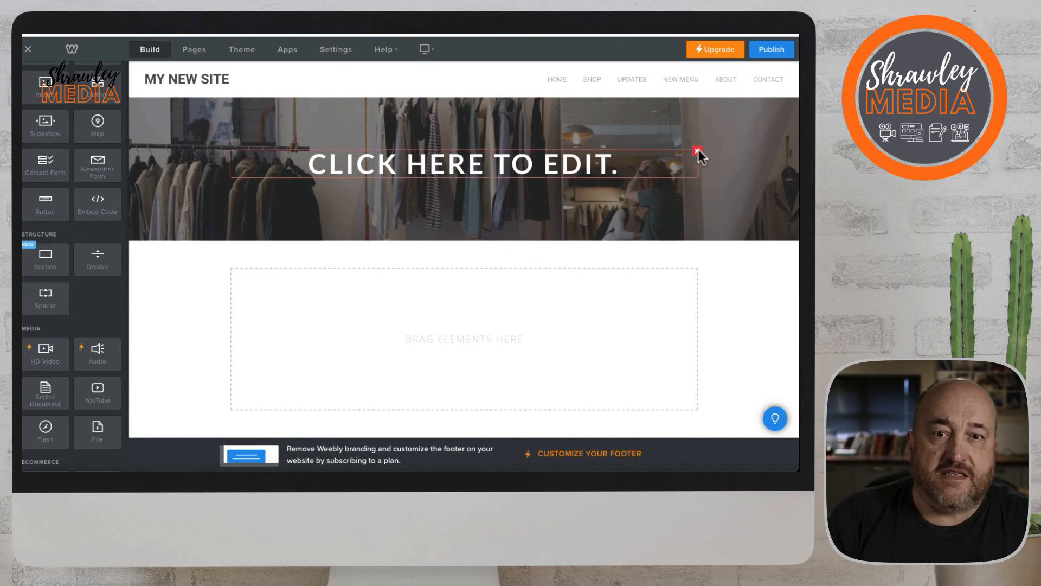
Remove the empty heading element and drag a new Title element into the header.
click(698, 150)
click(677, 131)
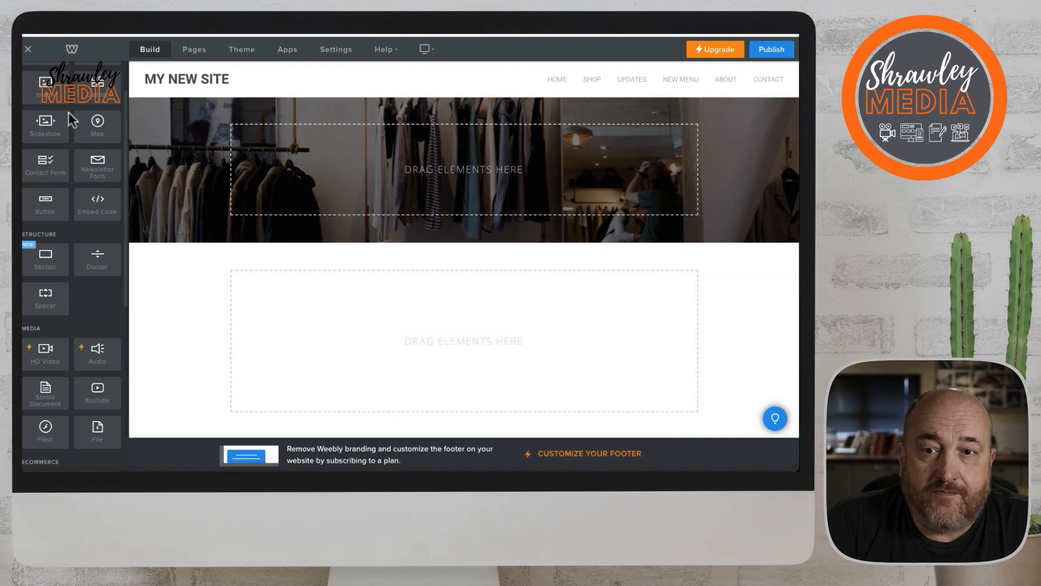
scroll(69, 112, up, 1)
drag(46, 96, 409, 167)
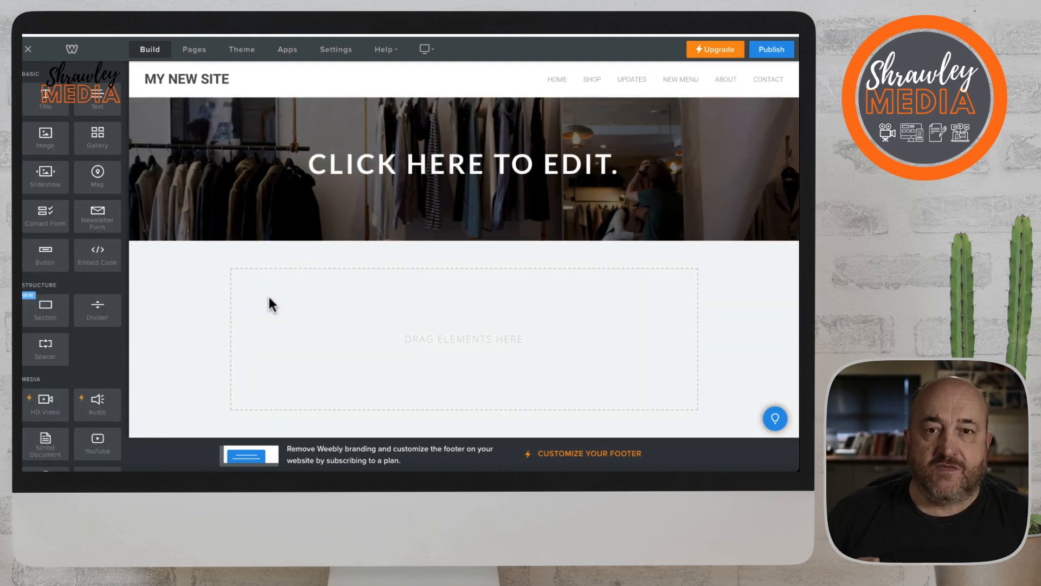
Open the header background photo in the Image Editor, zoom to 50%, then reset zoom to 0%.
click(335, 220)
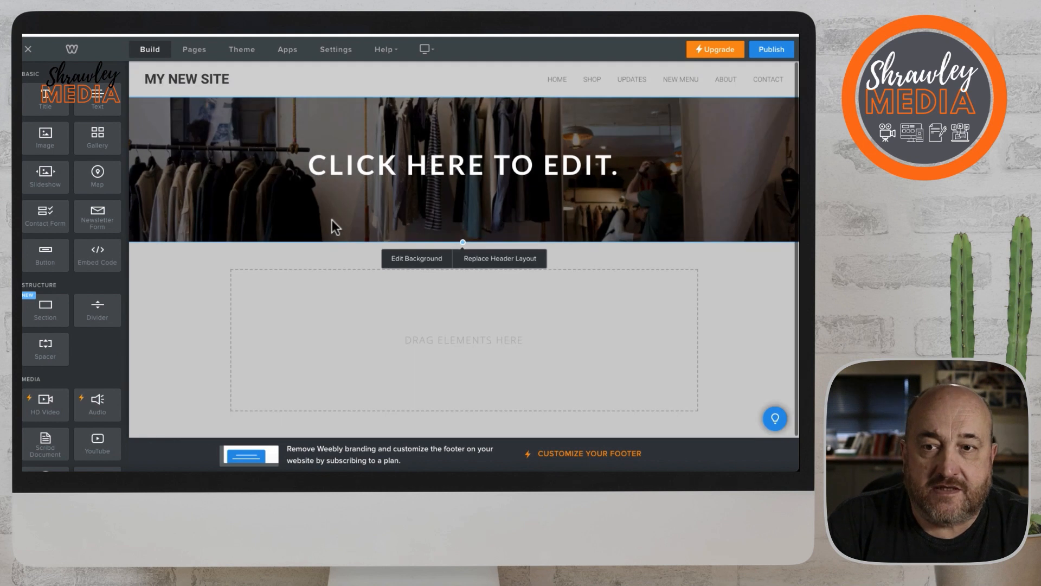
click(414, 261)
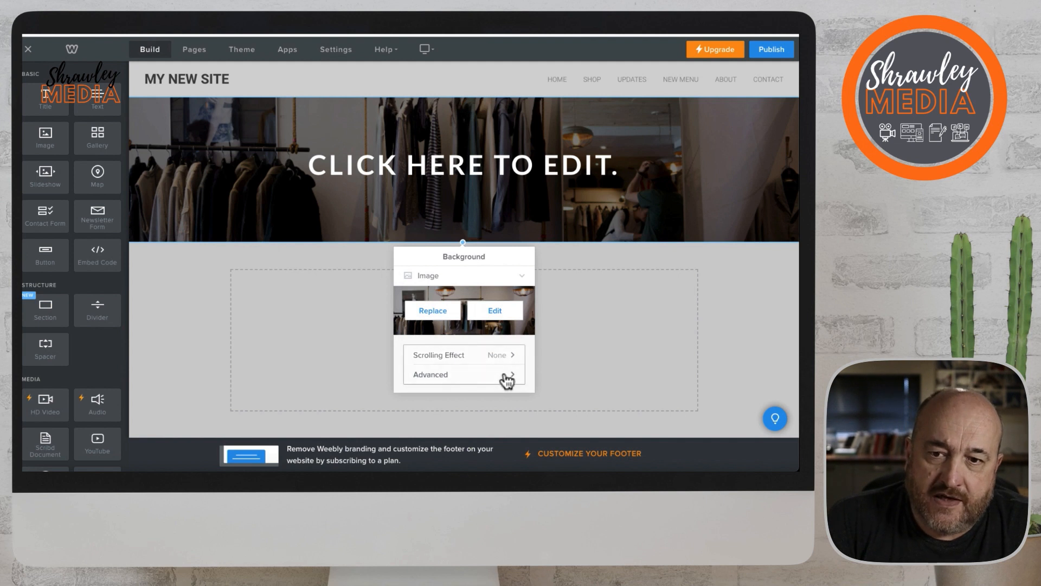
click(496, 310)
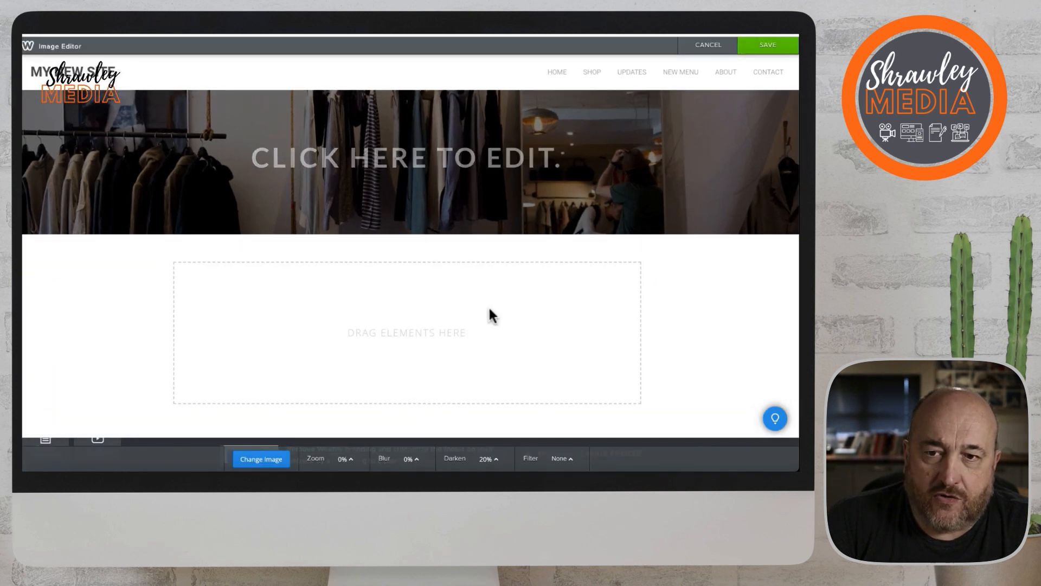
click(347, 459)
drag(352, 432, 348, 413)
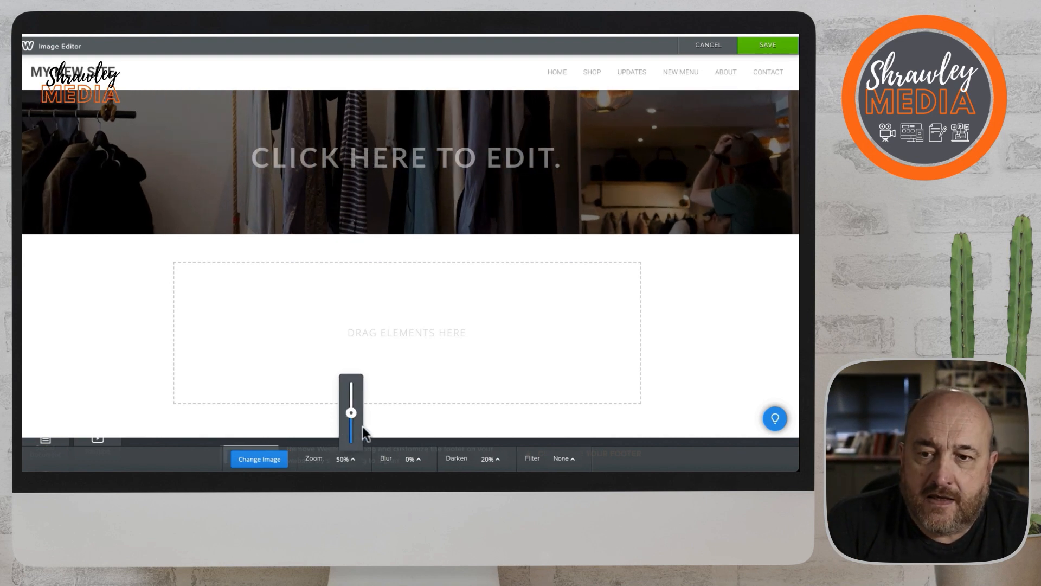
drag(351, 415, 349, 442)
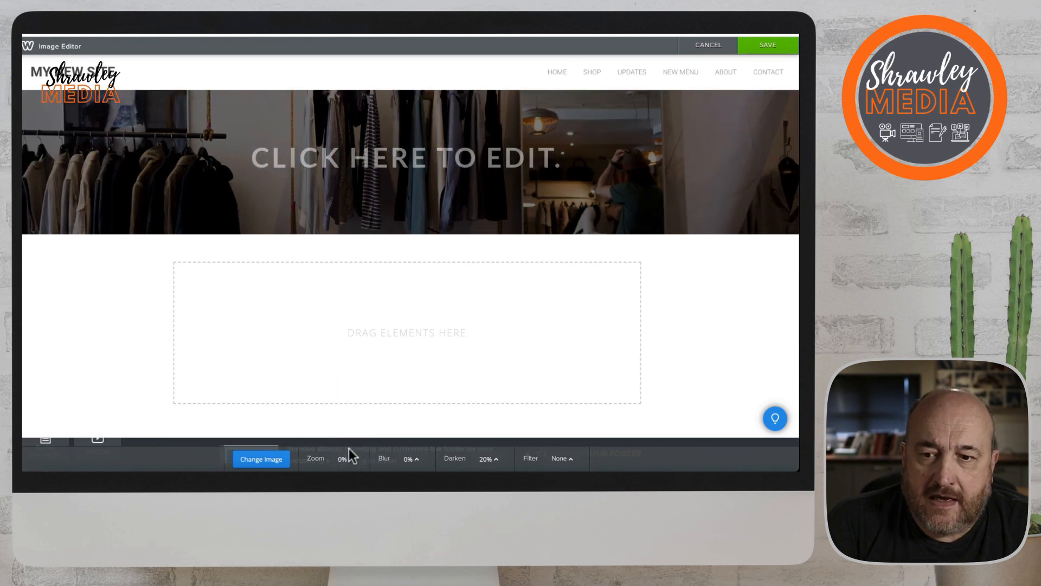
Blur the header image by 30%, then return blur to 0%.
click(411, 459)
drag(414, 446, 417, 428)
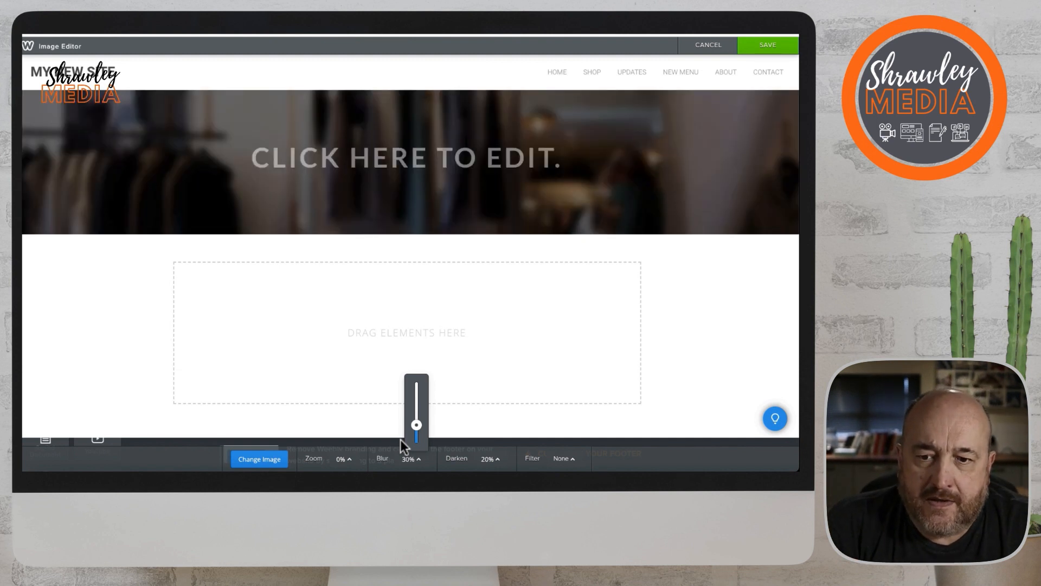
drag(416, 425, 417, 446)
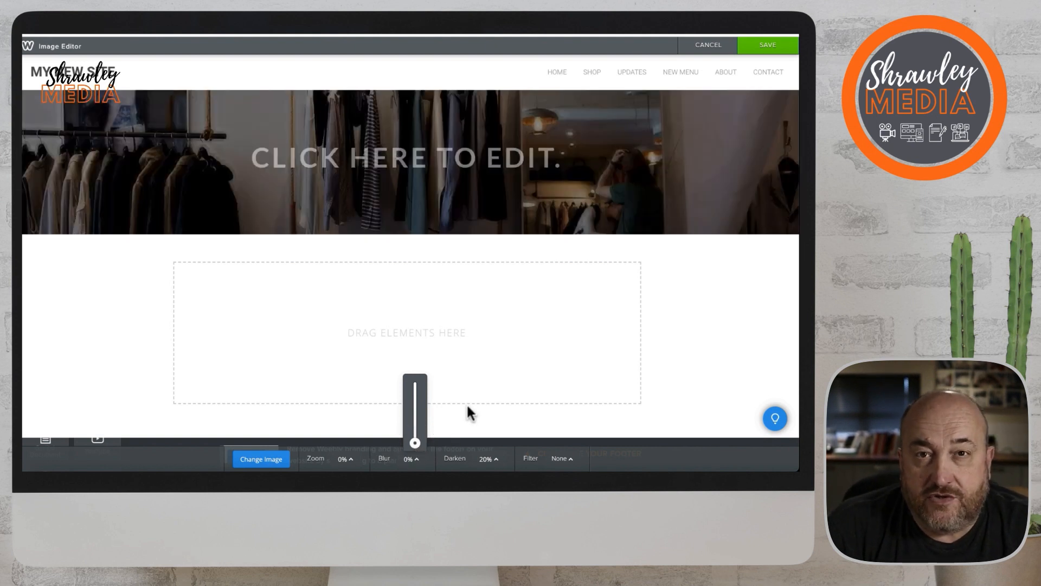
click(487, 459)
drag(493, 432, 494, 400)
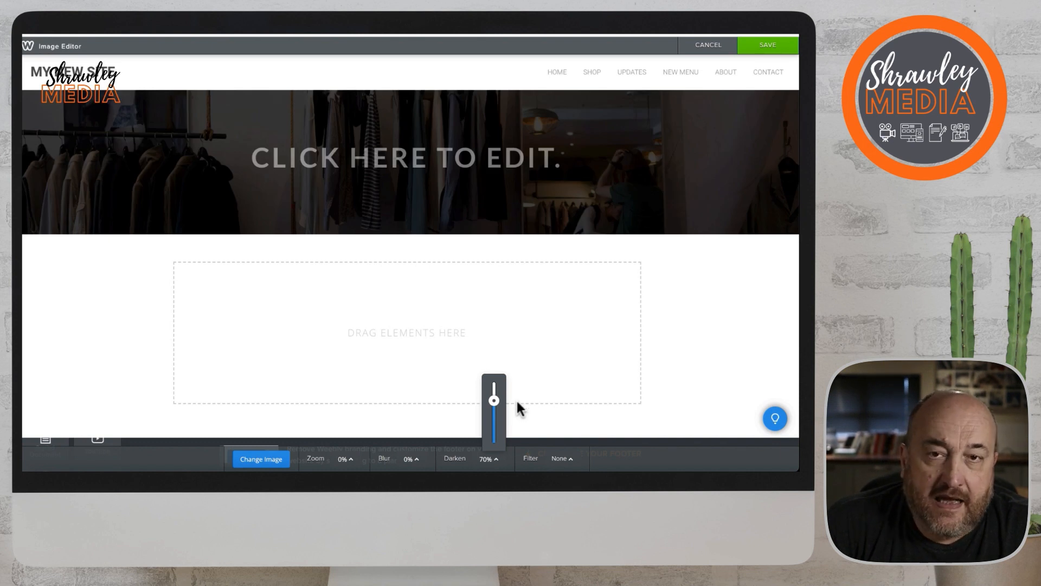
drag(494, 401, 494, 432)
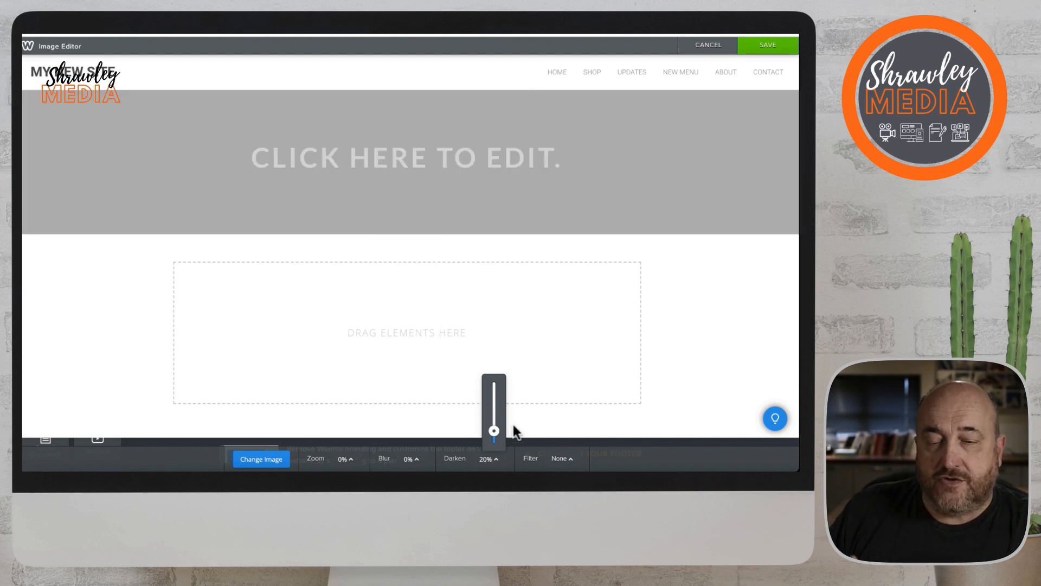
click(559, 460)
click(562, 430)
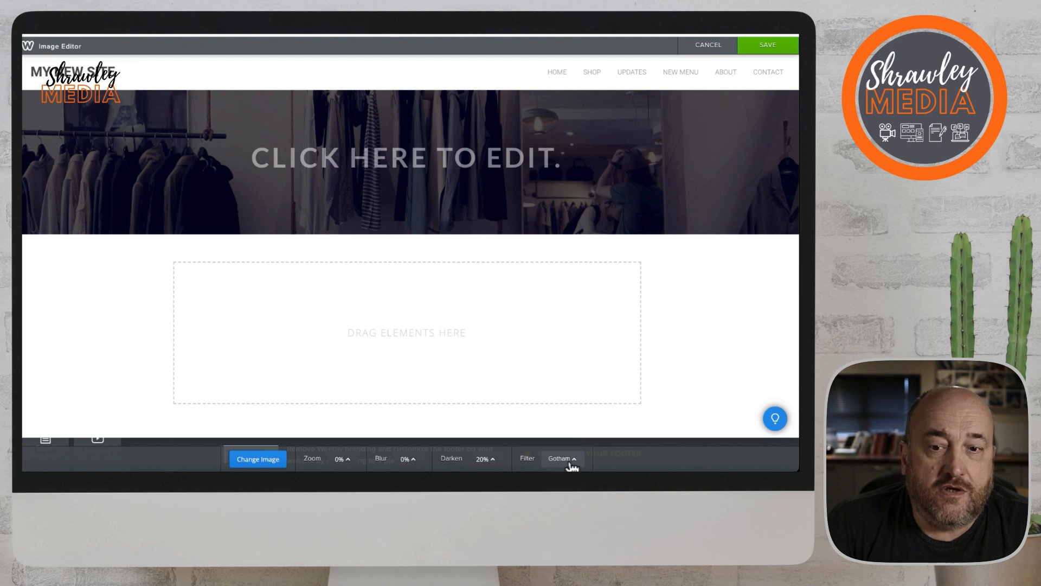
click(569, 461)
click(560, 440)
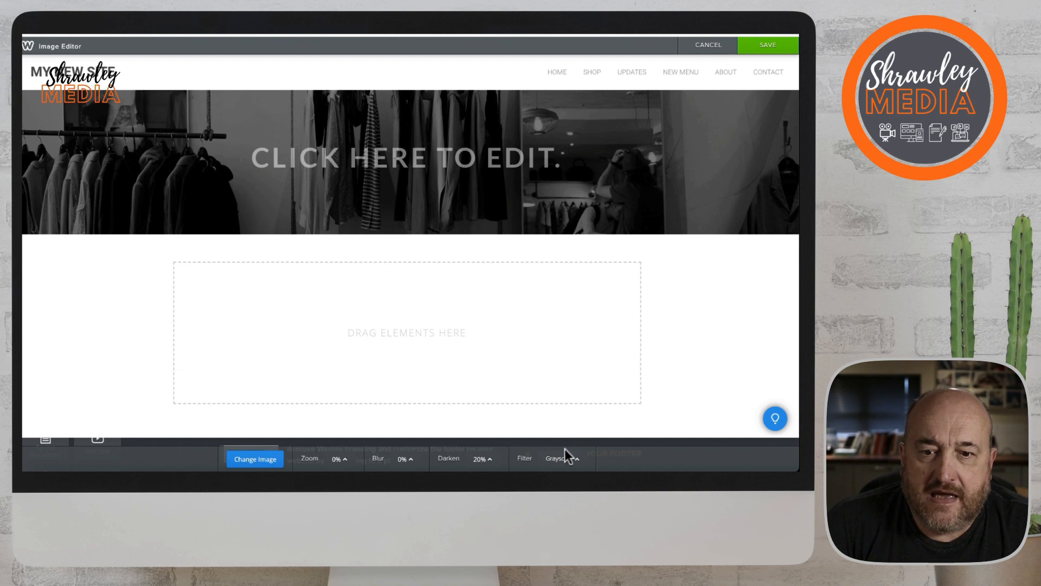
click(569, 461)
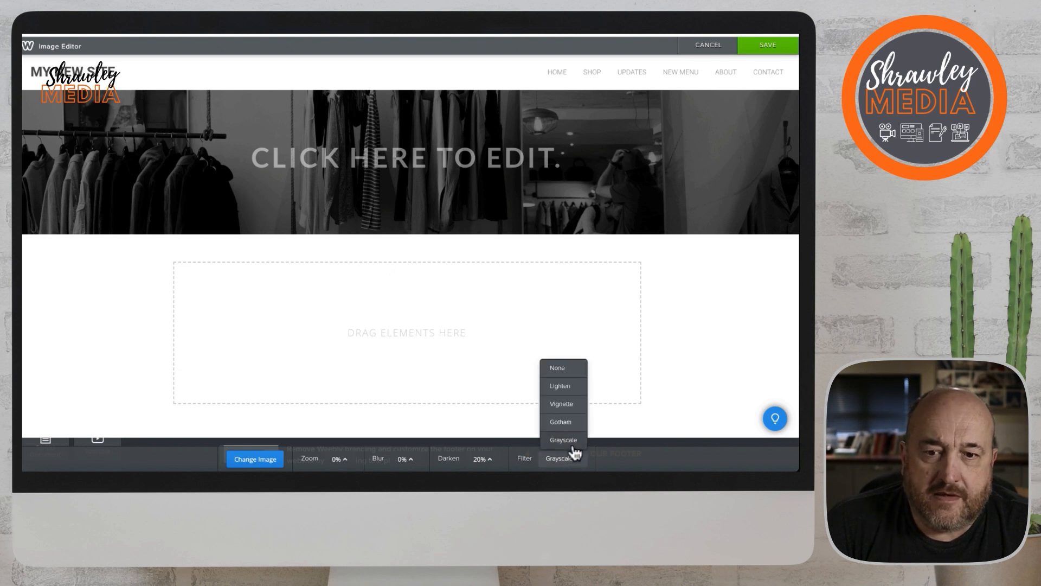
click(562, 370)
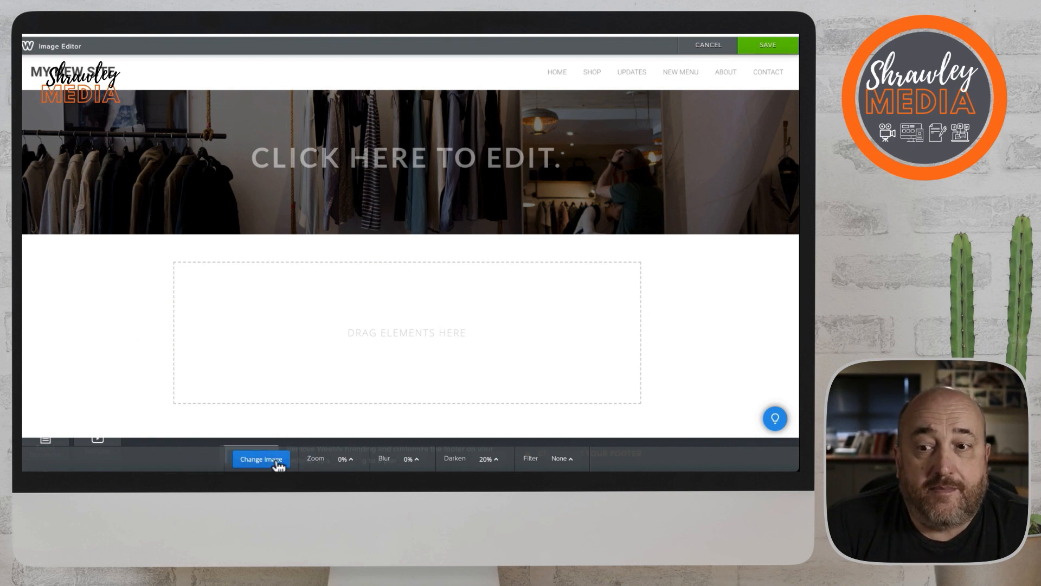
Swap the header background for the beach swing photo, shift it down, and save.
click(277, 462)
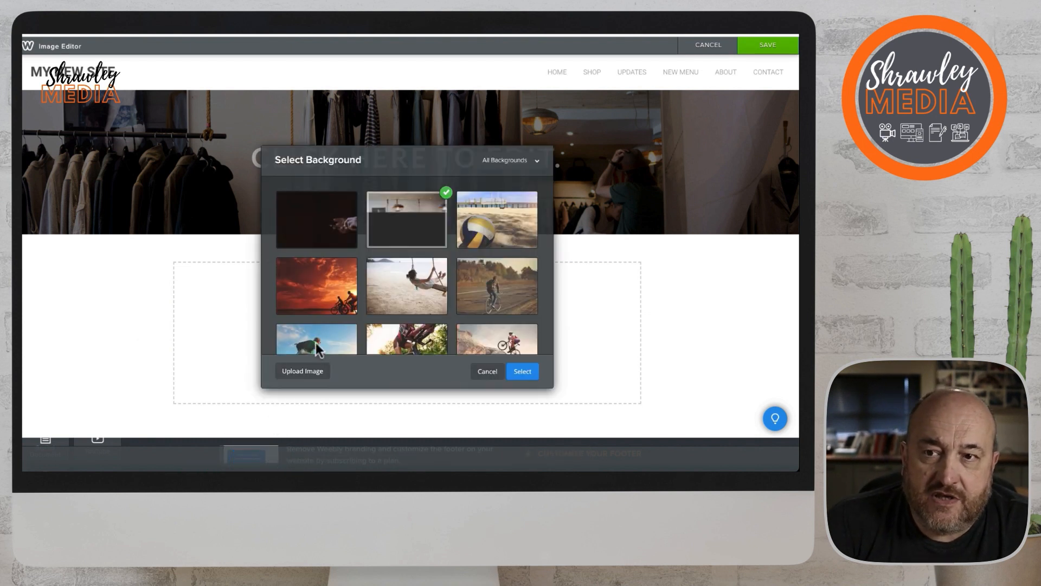
click(418, 302)
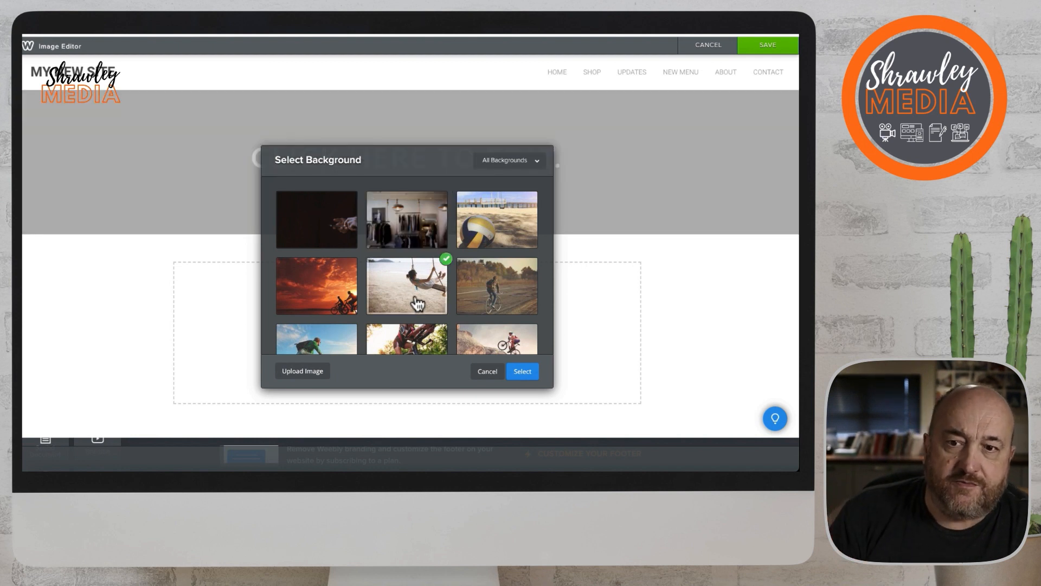
click(524, 372)
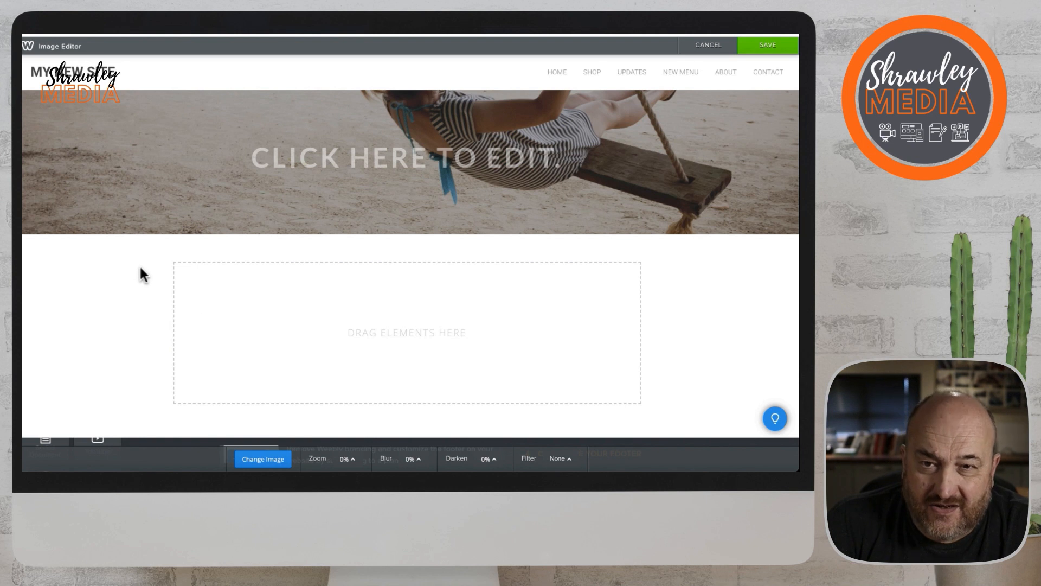
drag(170, 116, 179, 177)
drag(195, 111, 194, 157)
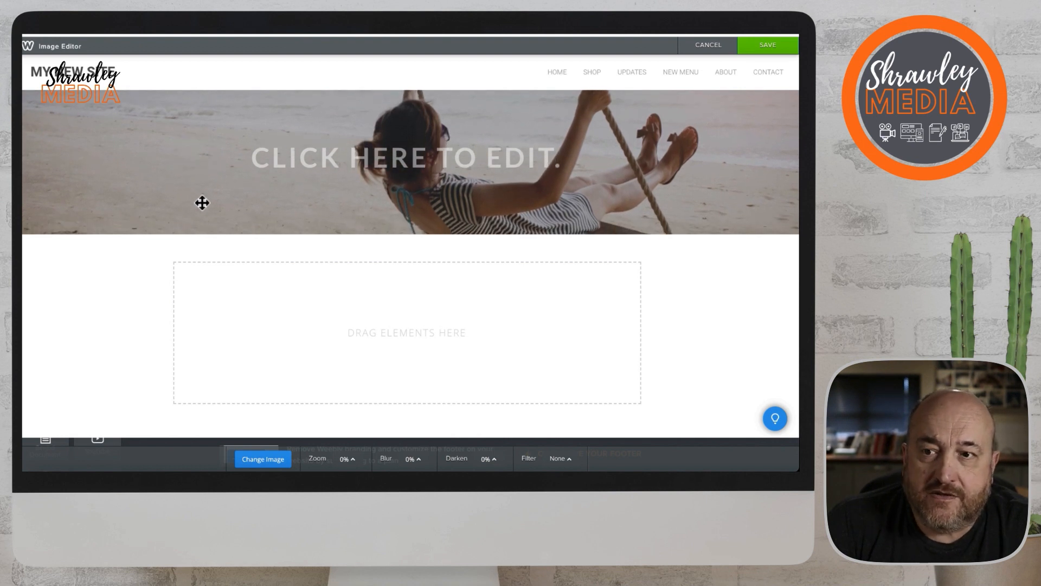
click(759, 55)
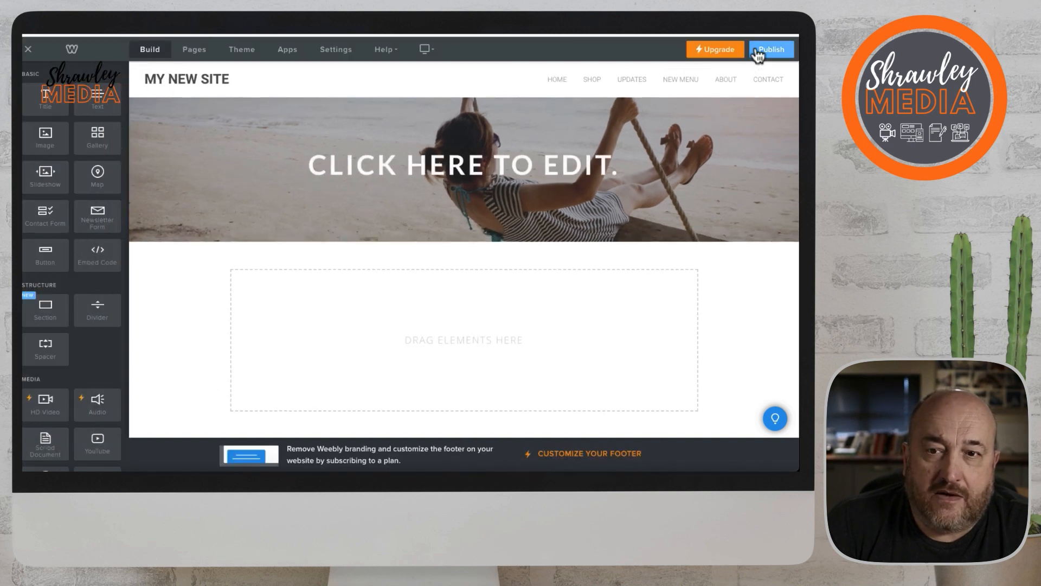
Resize the beach-swing header section and start replacing its header layout.
click(278, 210)
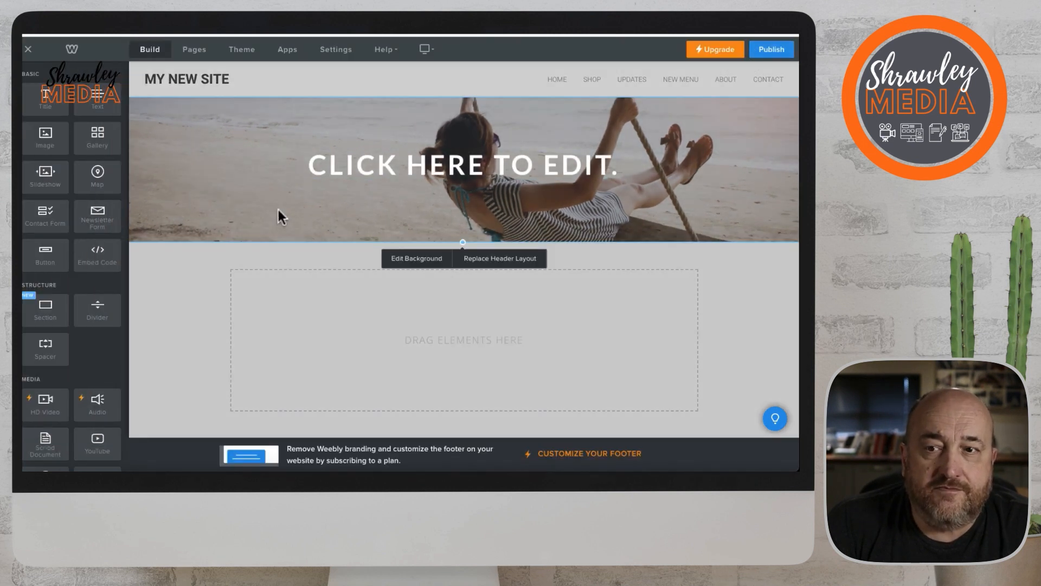
drag(466, 244, 454, 225)
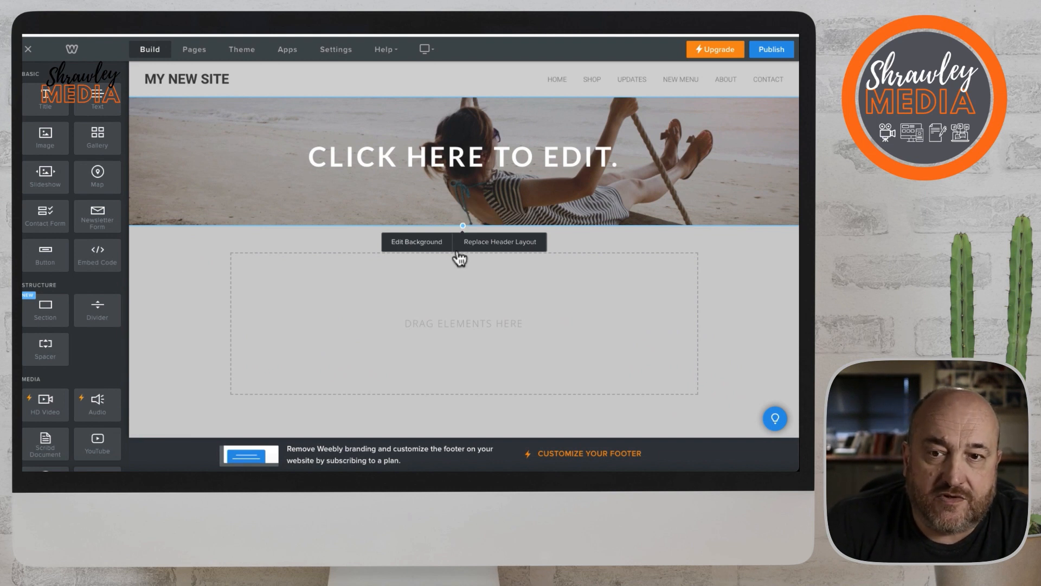
click(504, 249)
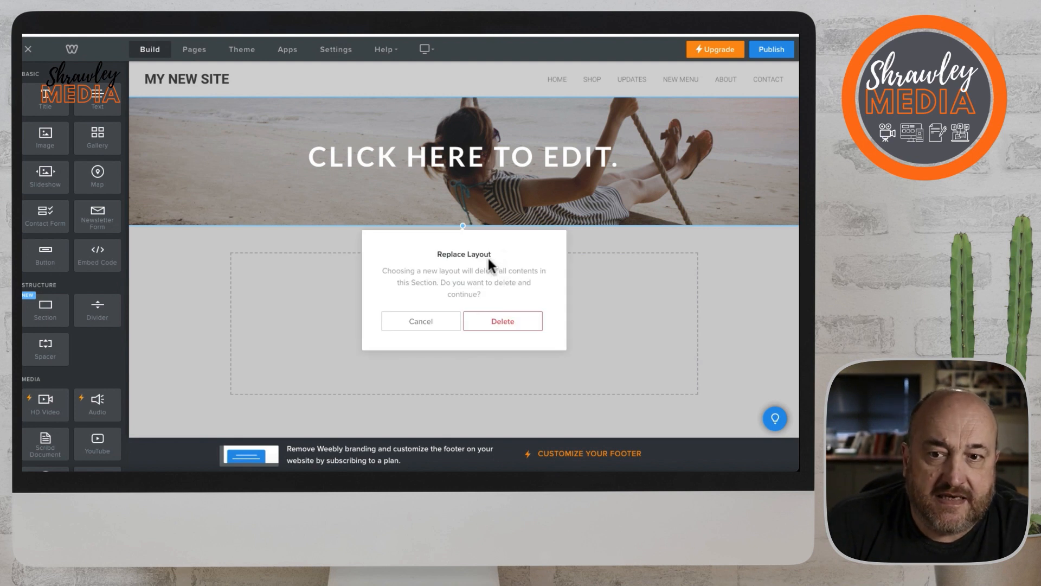
Clear the header's contents and pick the My Life in Words layout.
click(504, 321)
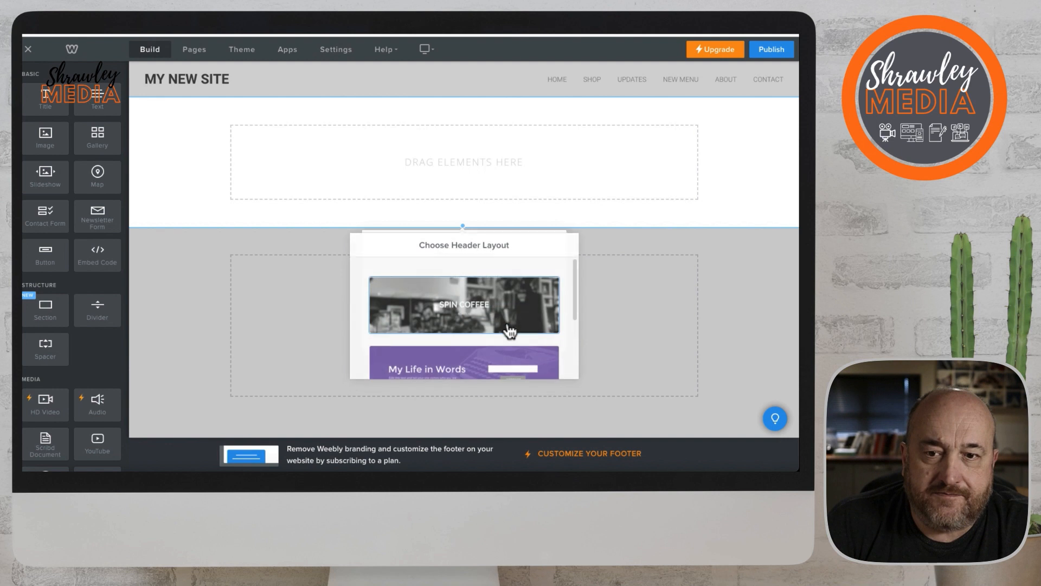
scroll(433, 305, down, 3)
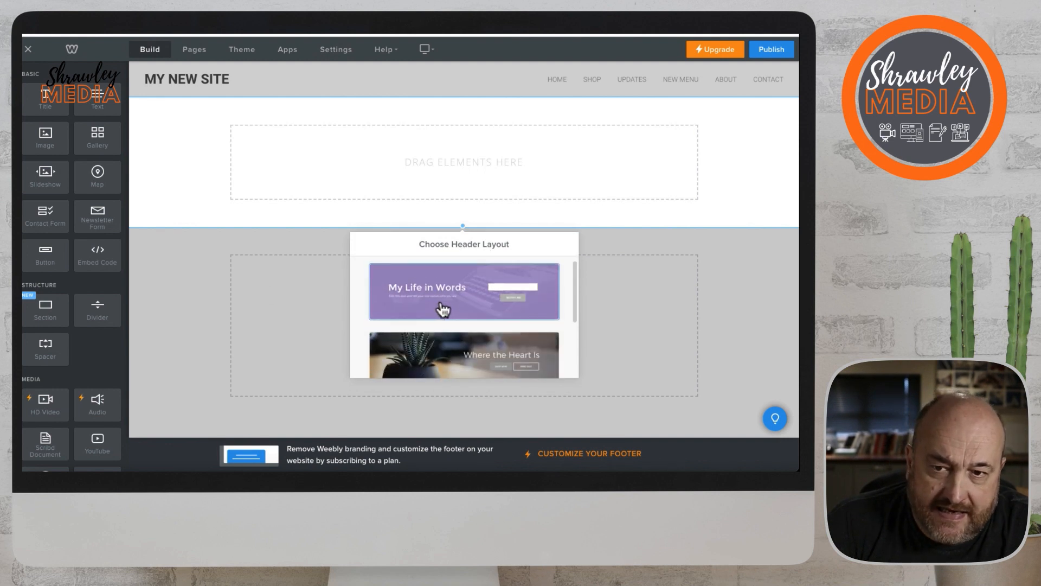
scroll(443, 308, down, 2)
scroll(443, 309, down, 5)
scroll(467, 313, down, 2)
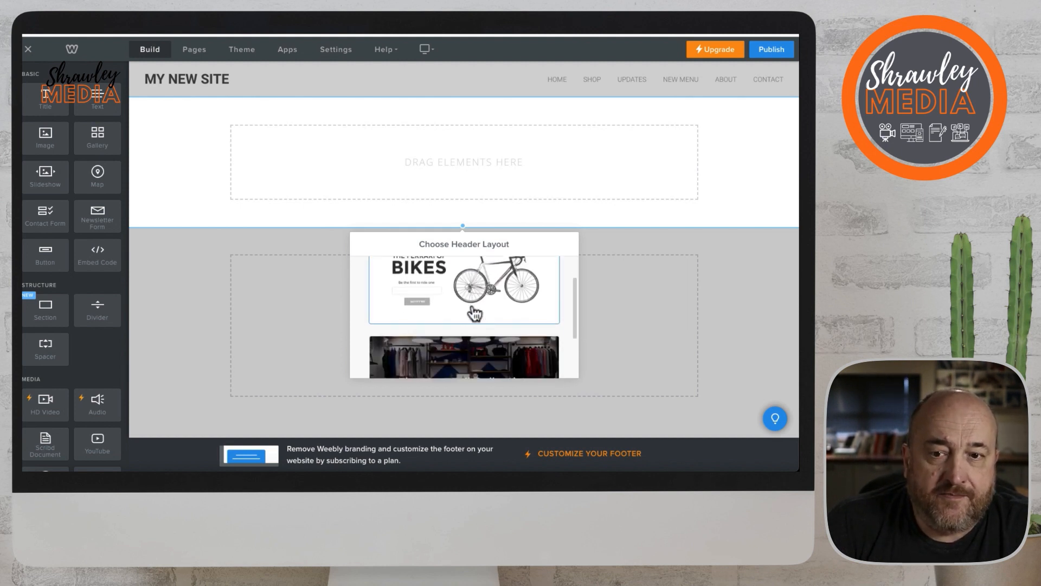
scroll(475, 314, down, 5)
scroll(475, 313, down, 5)
scroll(475, 314, down, 5)
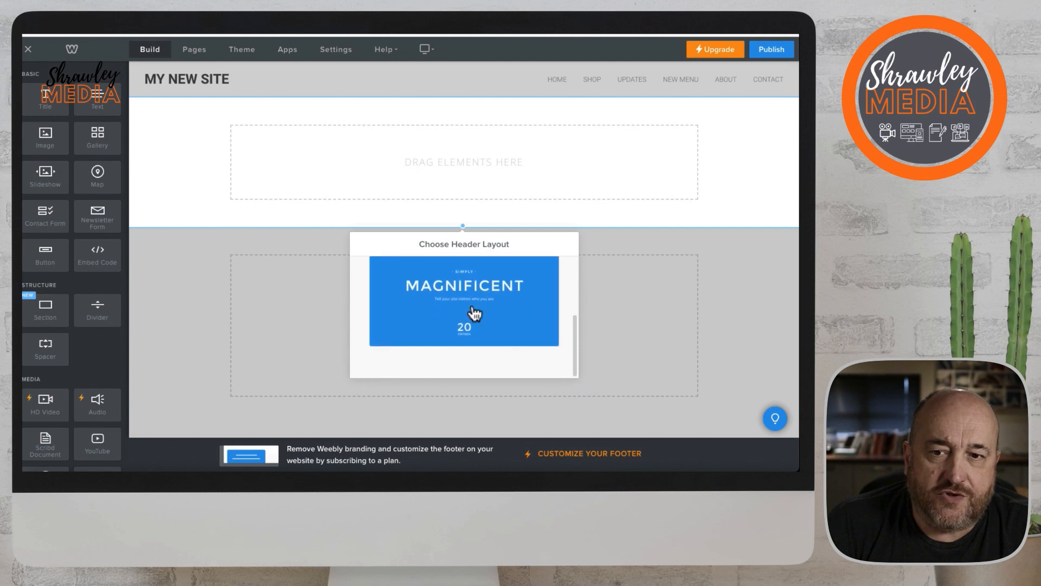
scroll(475, 314, up, 15)
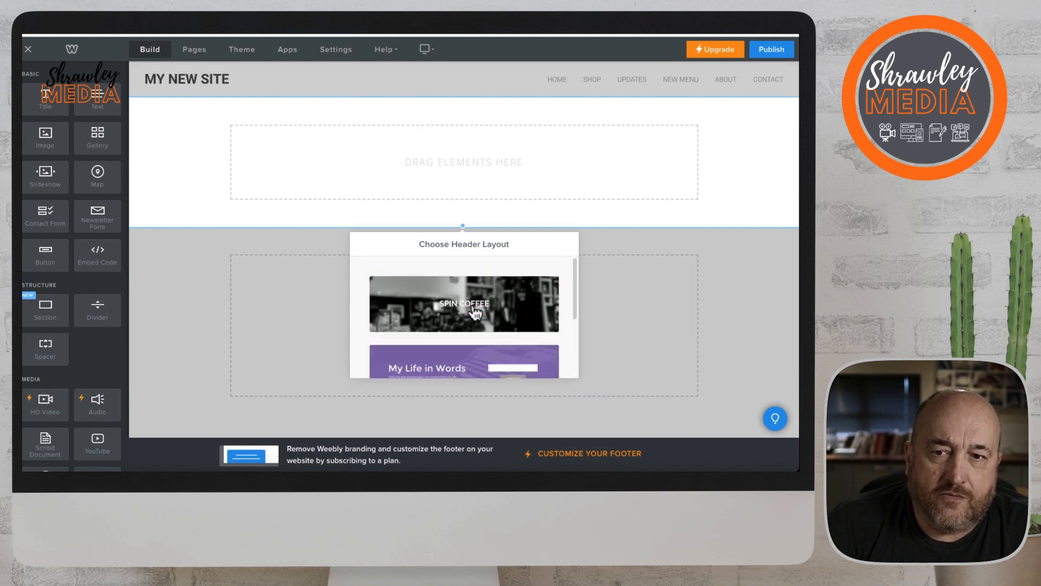
scroll(474, 310, down, 1)
click(457, 310)
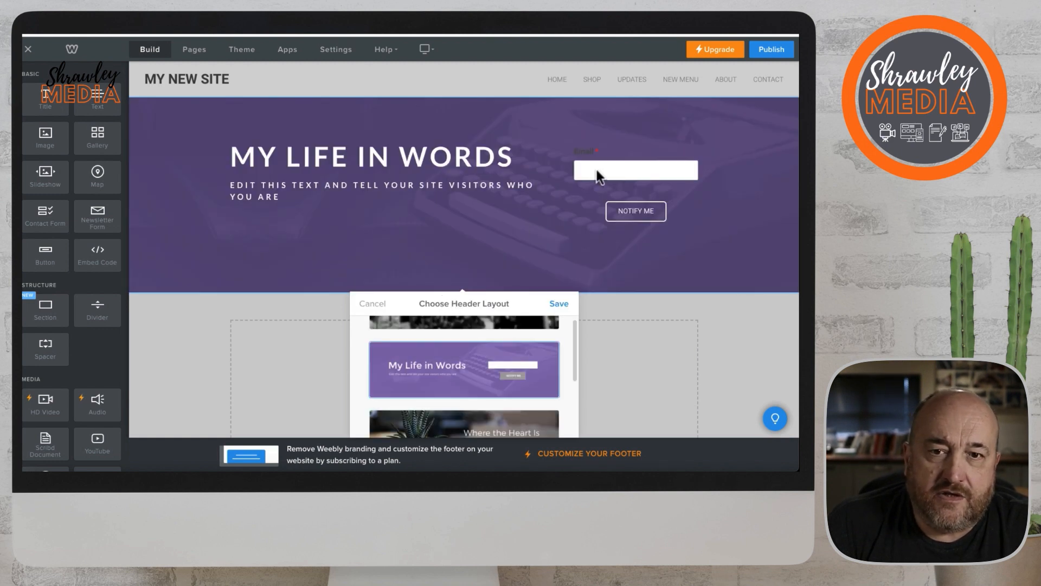
Save the new layout and drag the purple header section shorter.
scroll(596, 169, down, 2)
scroll(588, 175, up, 2)
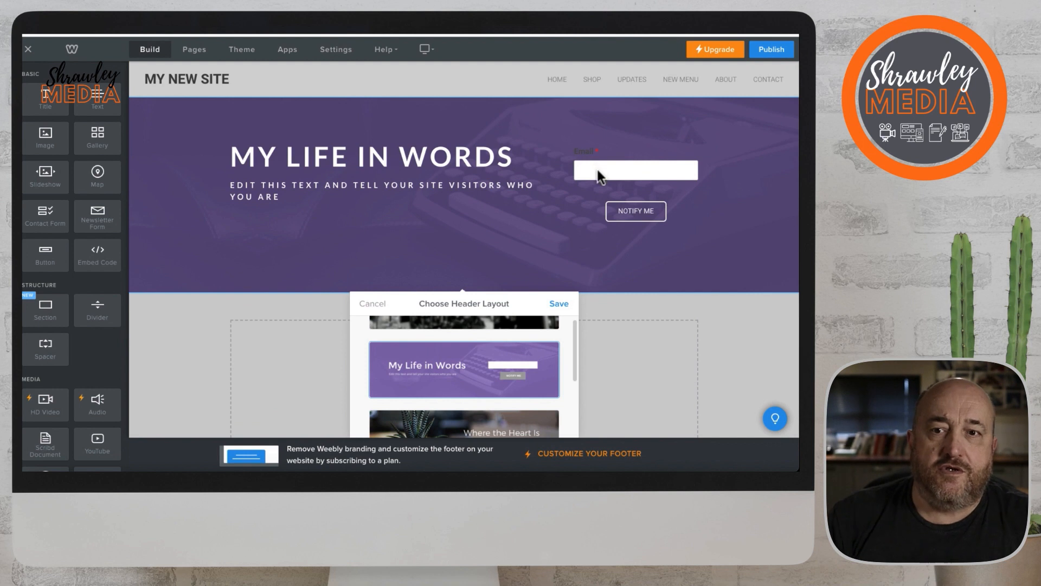
click(560, 305)
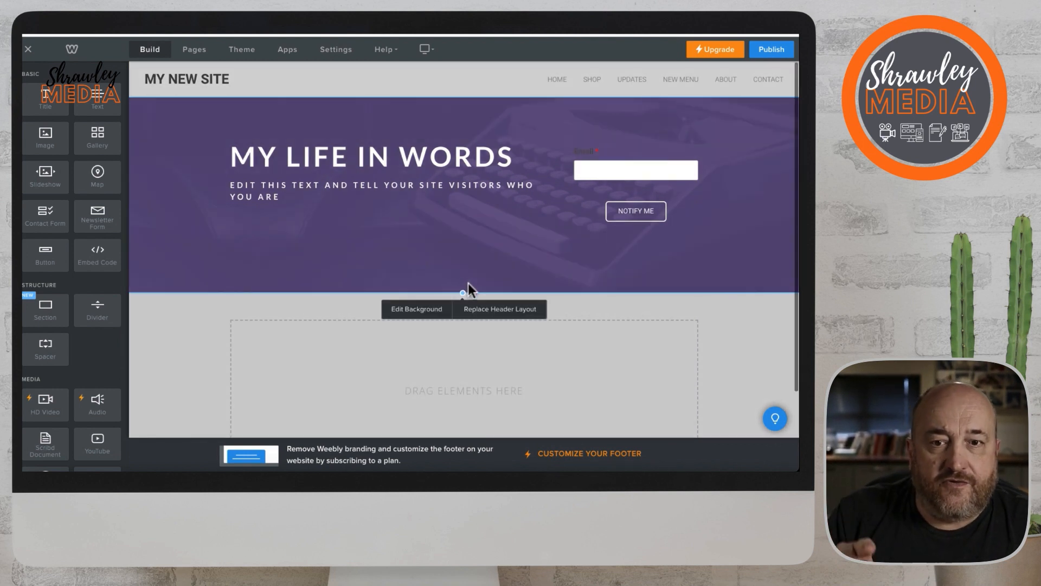
drag(466, 289, 463, 204)
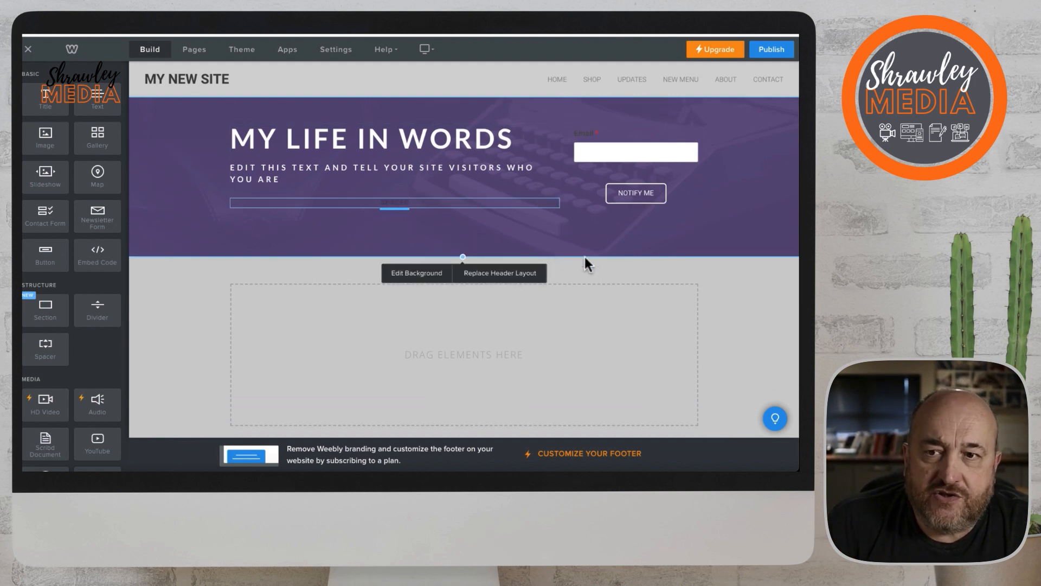
Rename the header form to Header Contact Form and enter a new recipient email address.
click(608, 135)
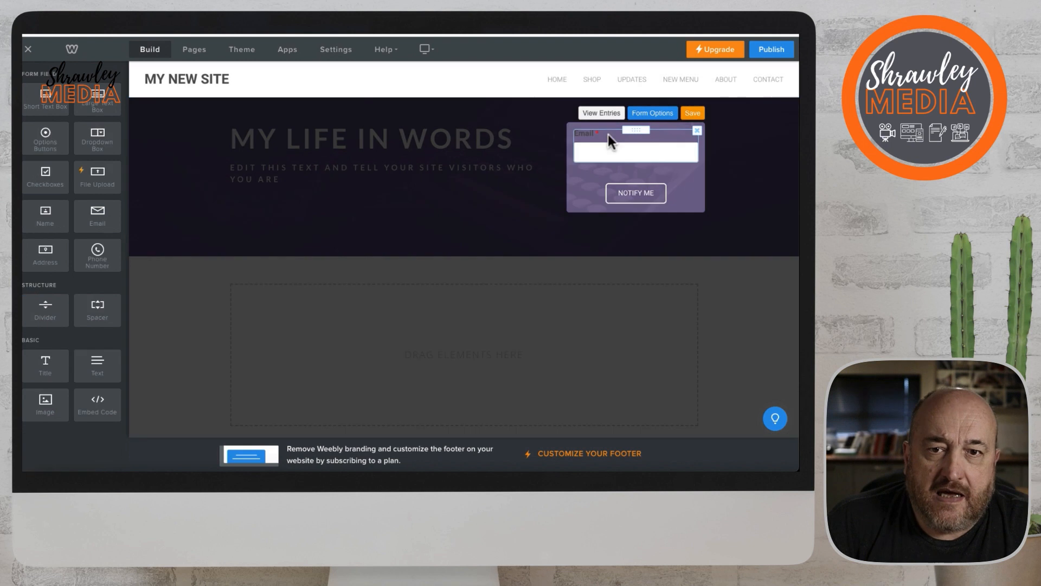
click(663, 114)
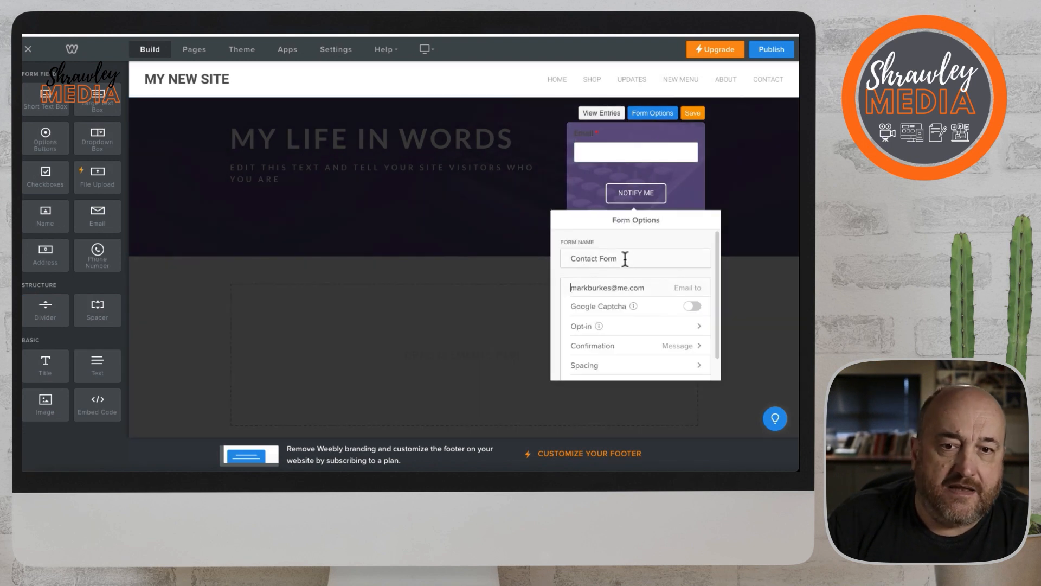
drag(572, 259, 640, 258)
text(Header)
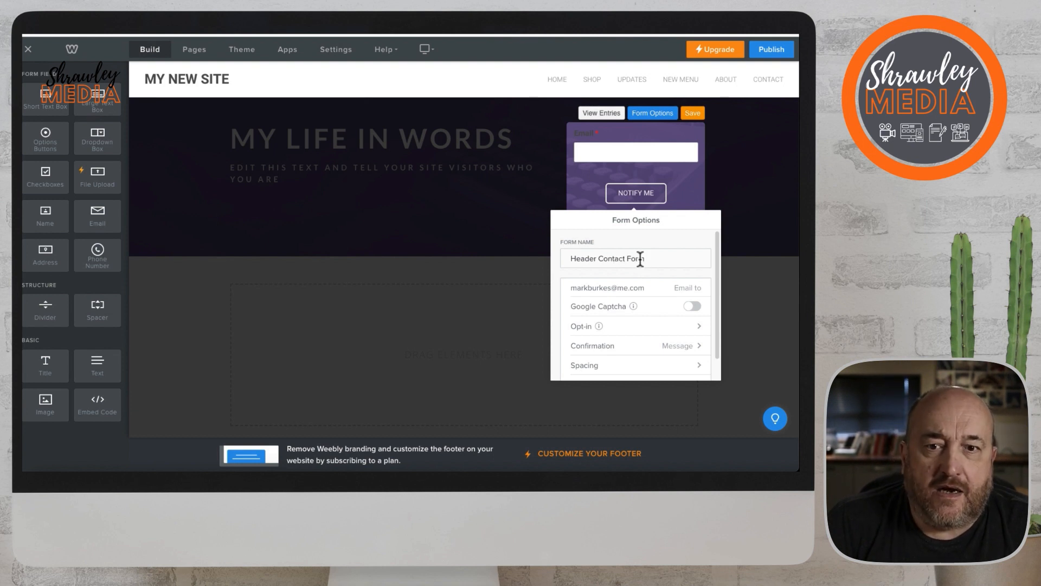
drag(674, 288, 612, 287)
key(BackSpace)
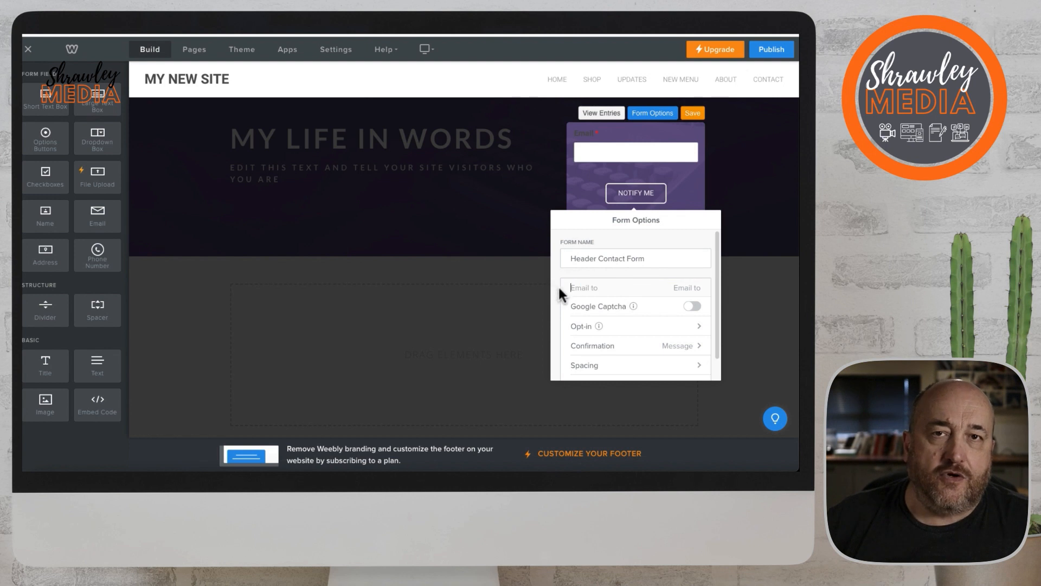
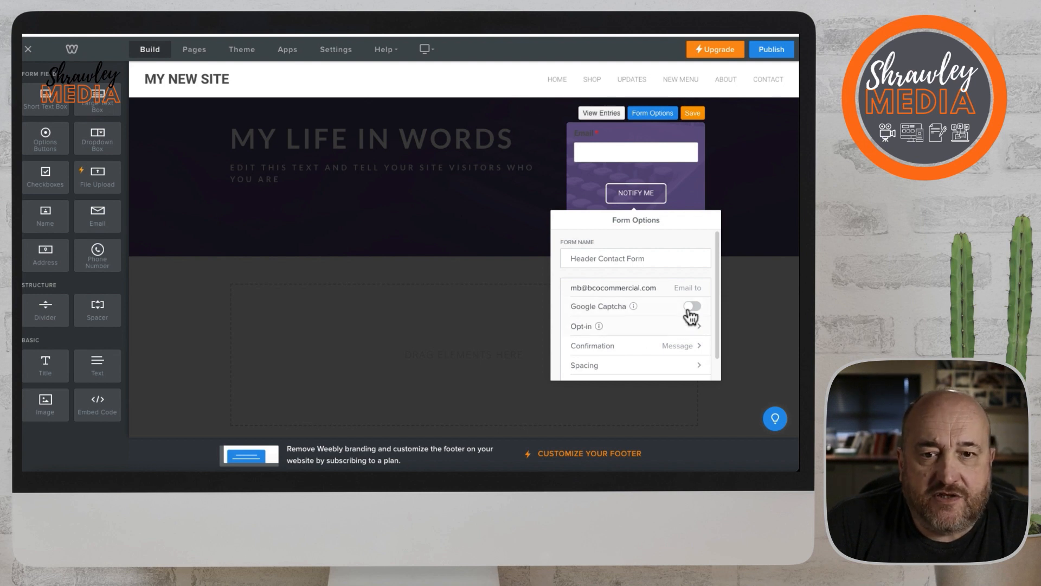
Turn on Google Captcha and a required opt-in checkbox, and review the Confirmation setting.
click(693, 307)
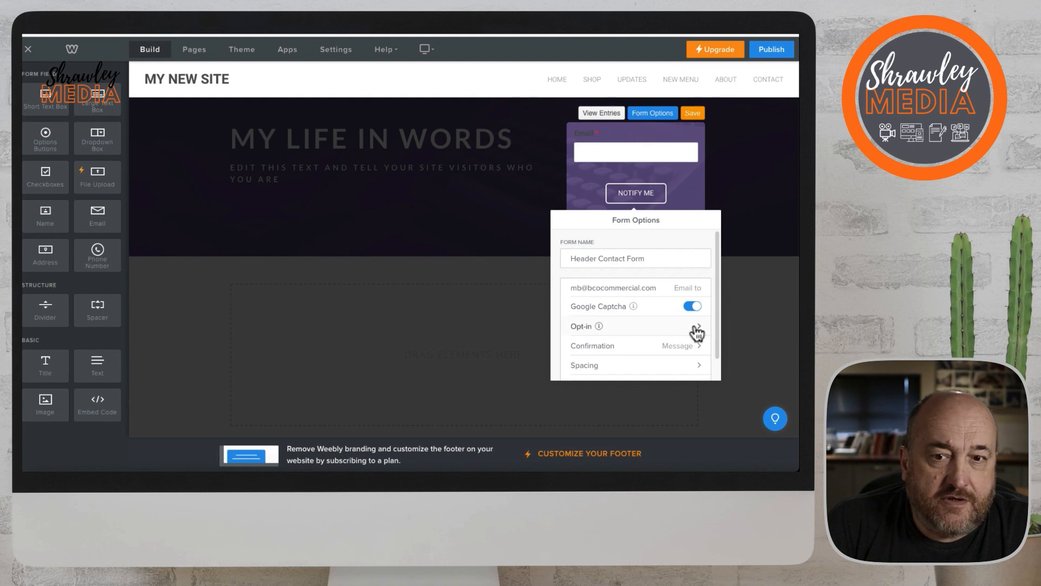
click(695, 329)
click(692, 290)
click(692, 308)
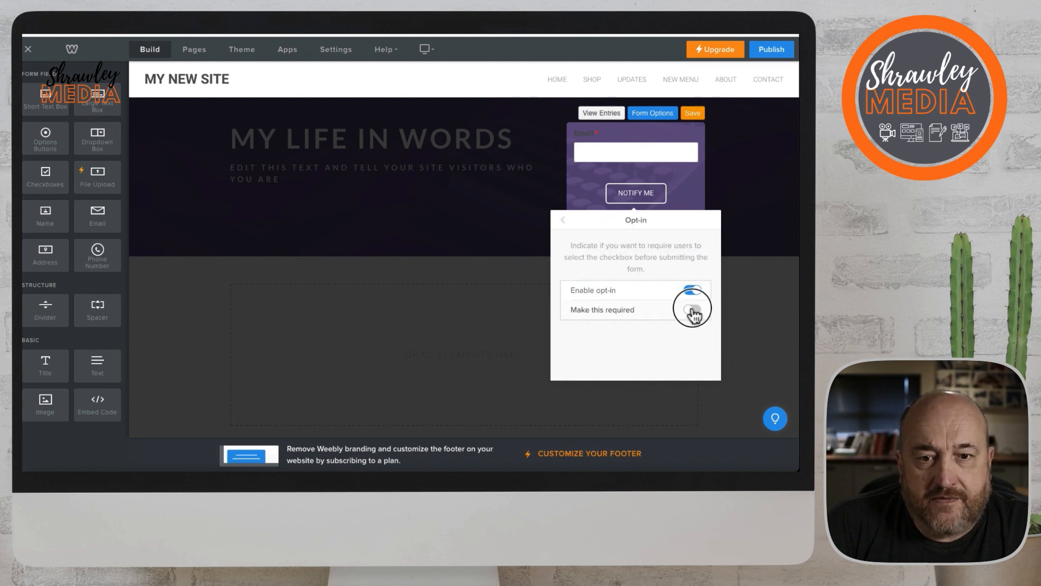
click(561, 224)
click(687, 350)
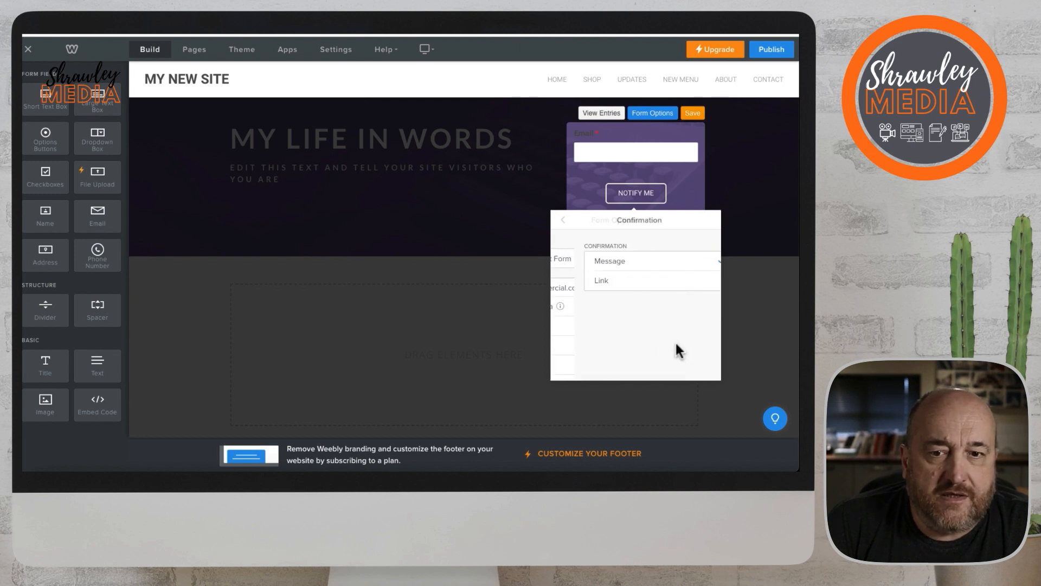
click(563, 222)
scroll(673, 370, down, 1)
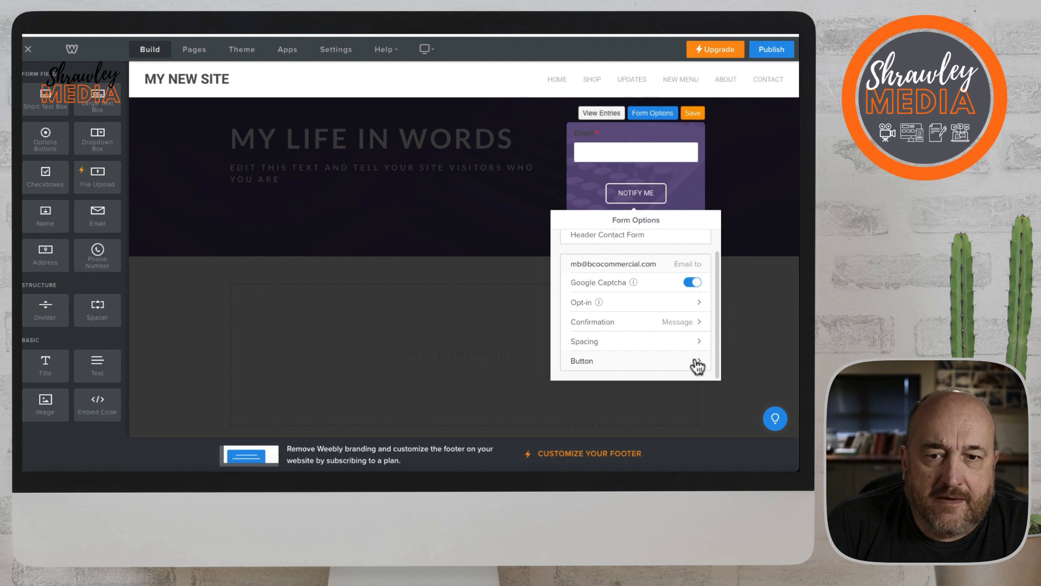
click(697, 365)
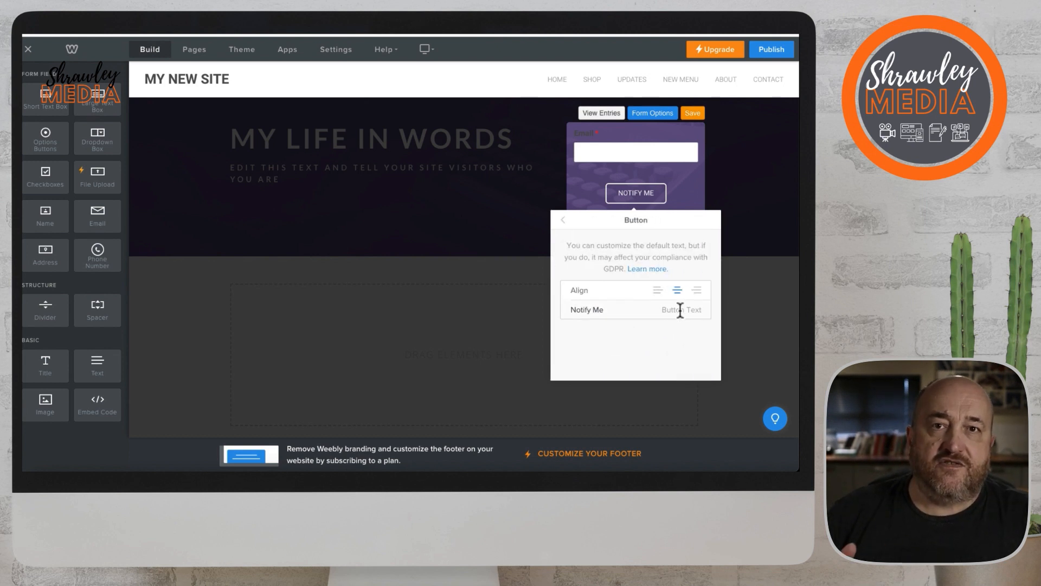
Change the submit button text from Notify Me to SUBSCRIBE and save the form.
click(669, 310)
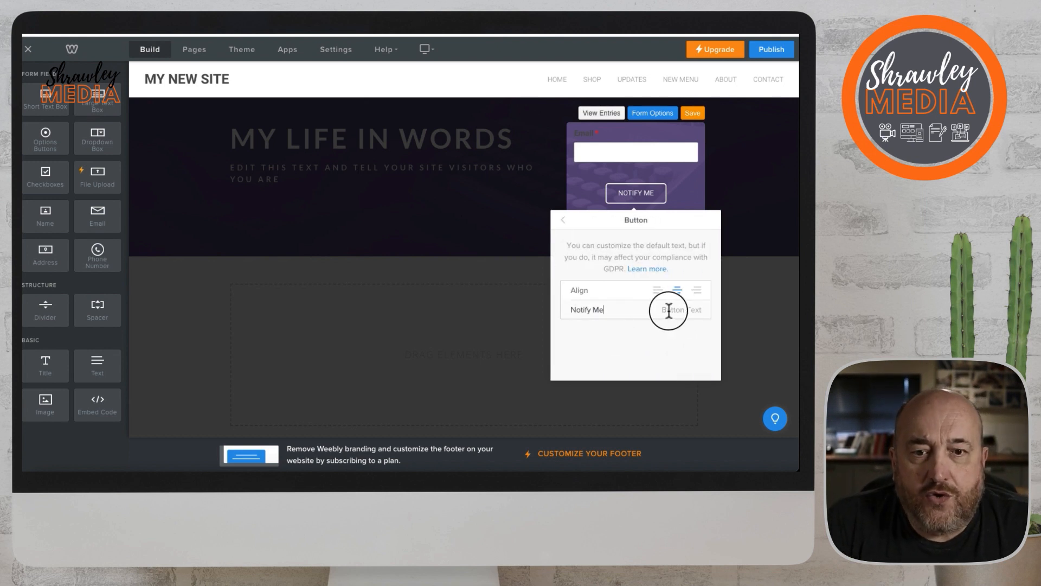
drag(610, 310, 543, 308)
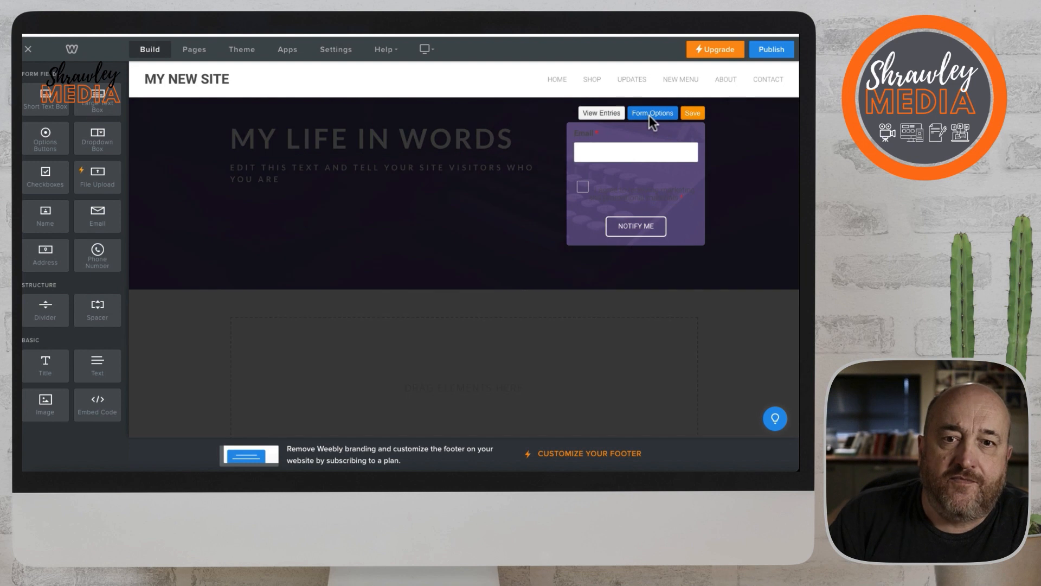
click(651, 114)
scroll(611, 388, down, 1)
click(612, 399)
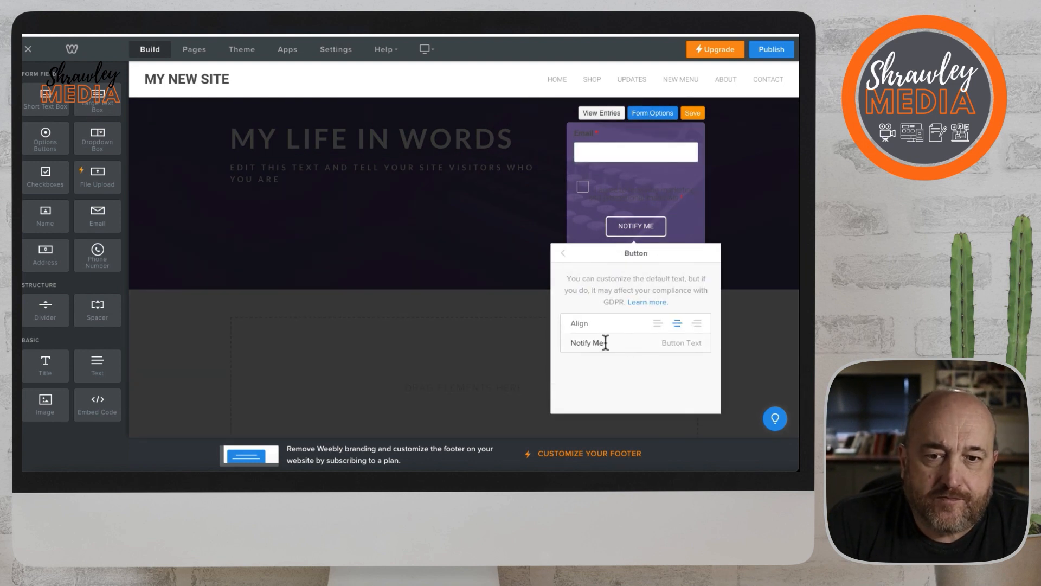
text(UBSC)
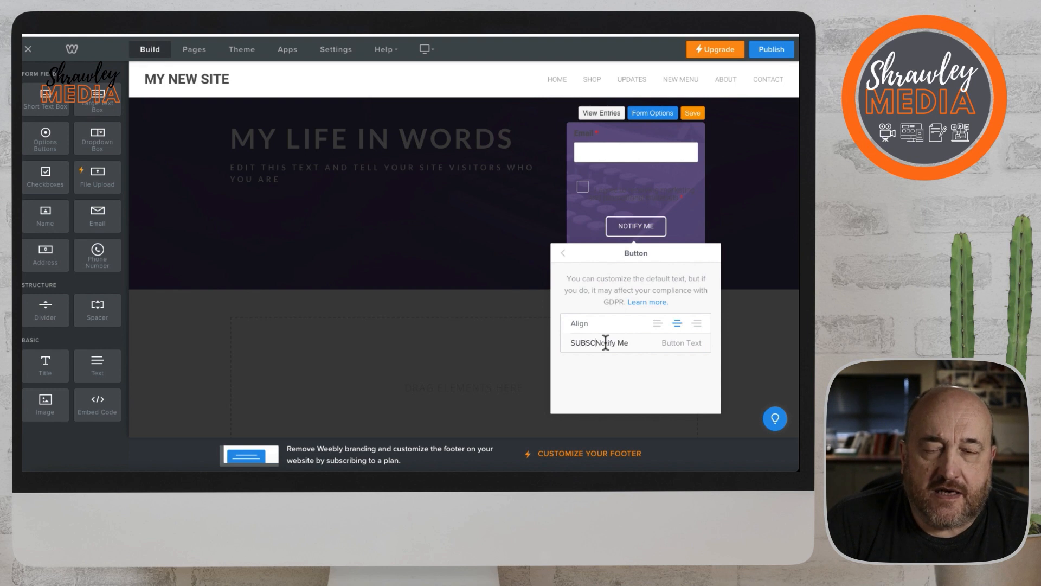
text(RIBE)
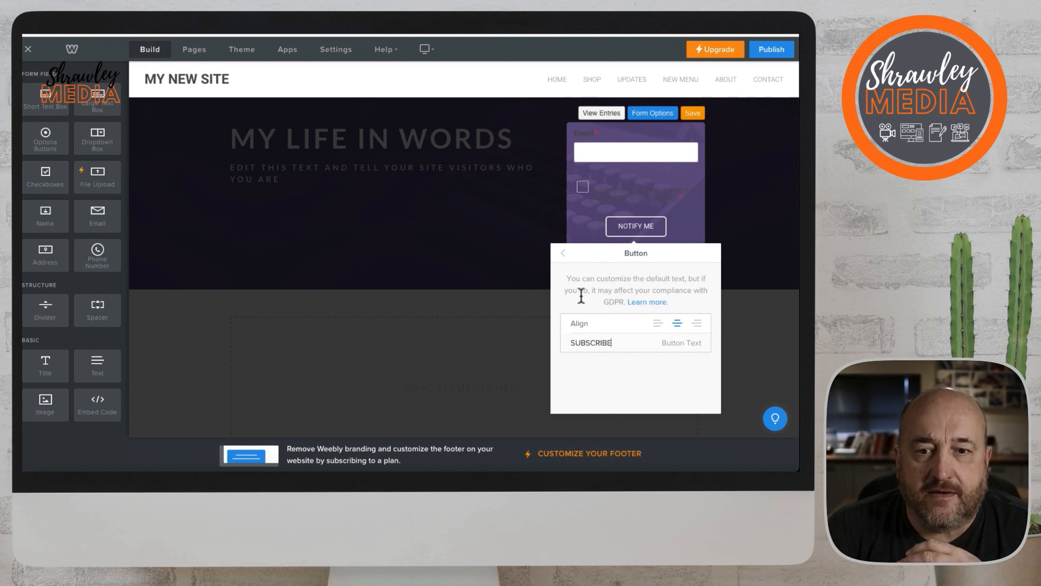
click(692, 113)
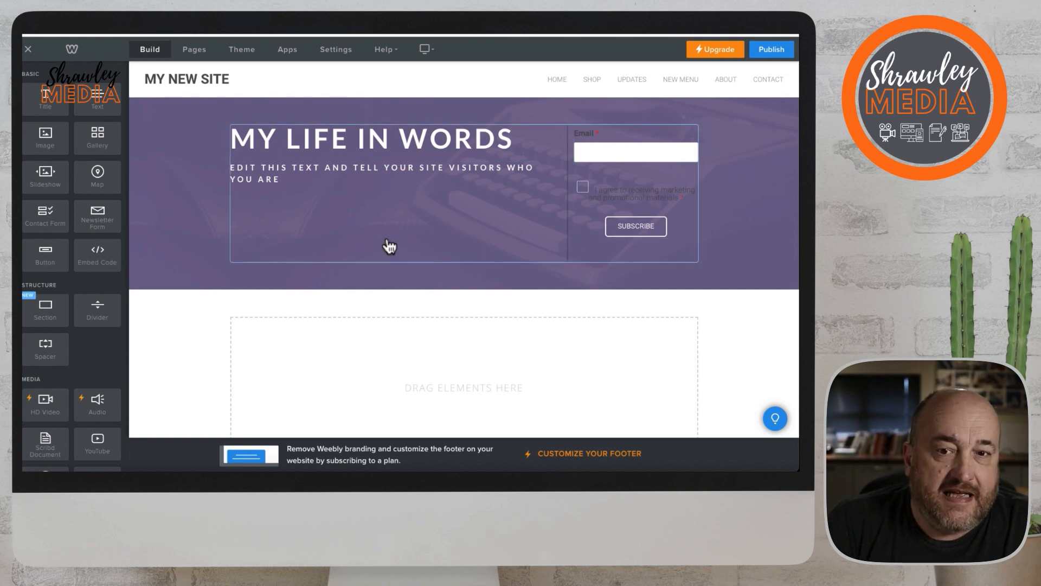
click(180, 164)
Replace the My Life in Words header background with the woman-at-sunset photo.
click(414, 306)
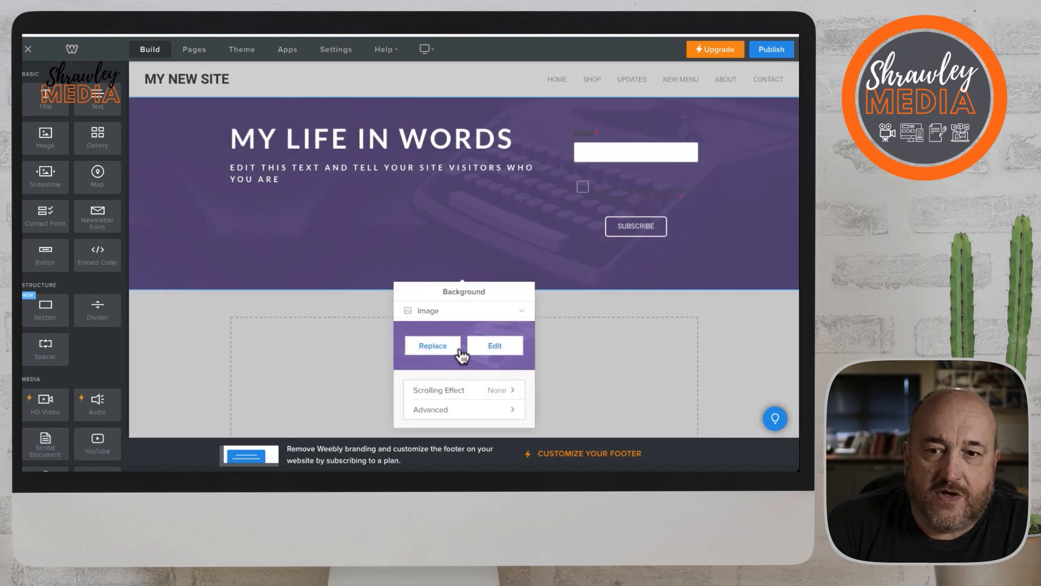
click(495, 350)
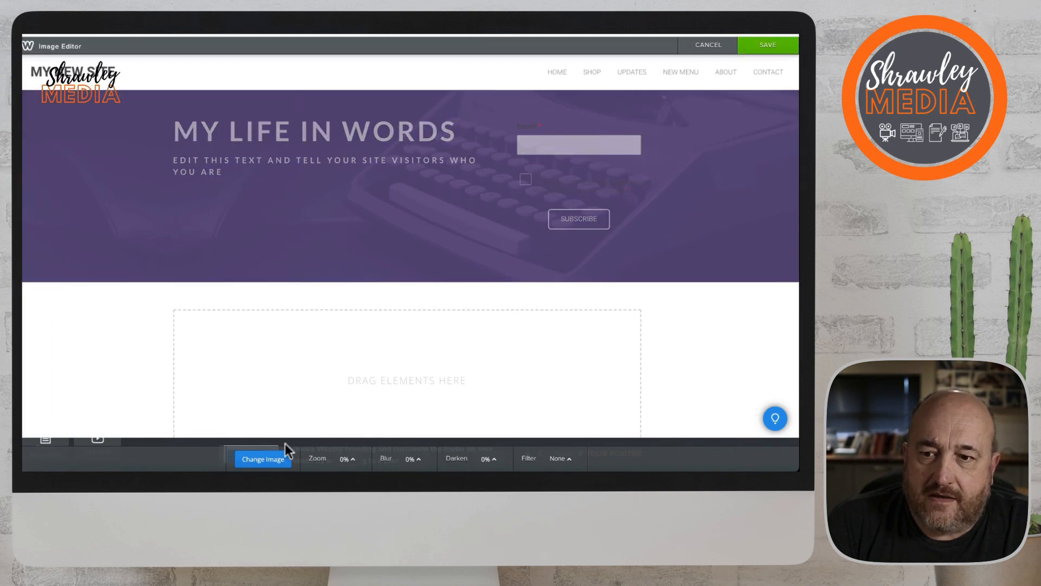
click(264, 460)
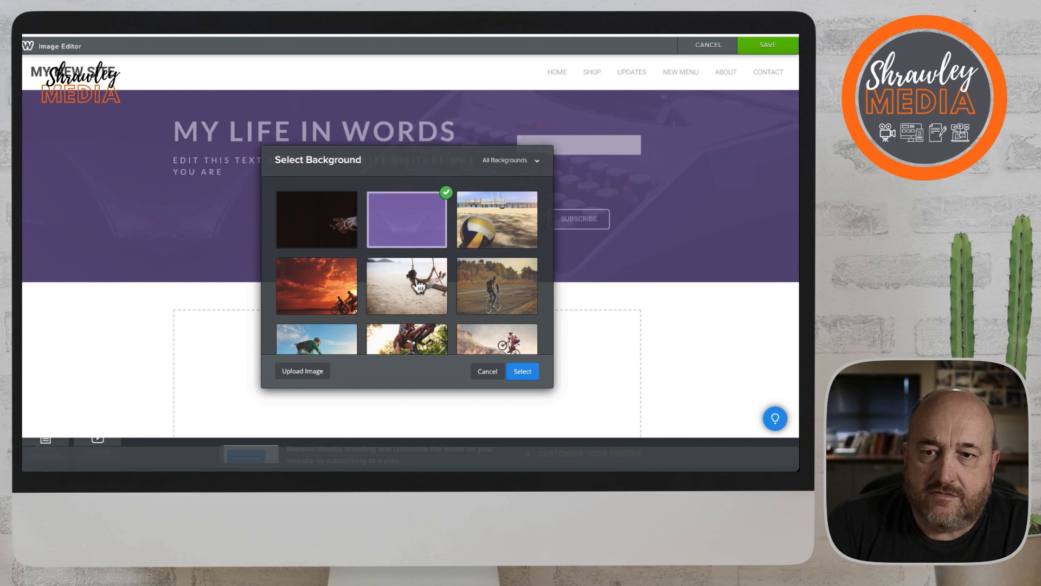
scroll(422, 330, down, 5)
scroll(422, 331, down, 8)
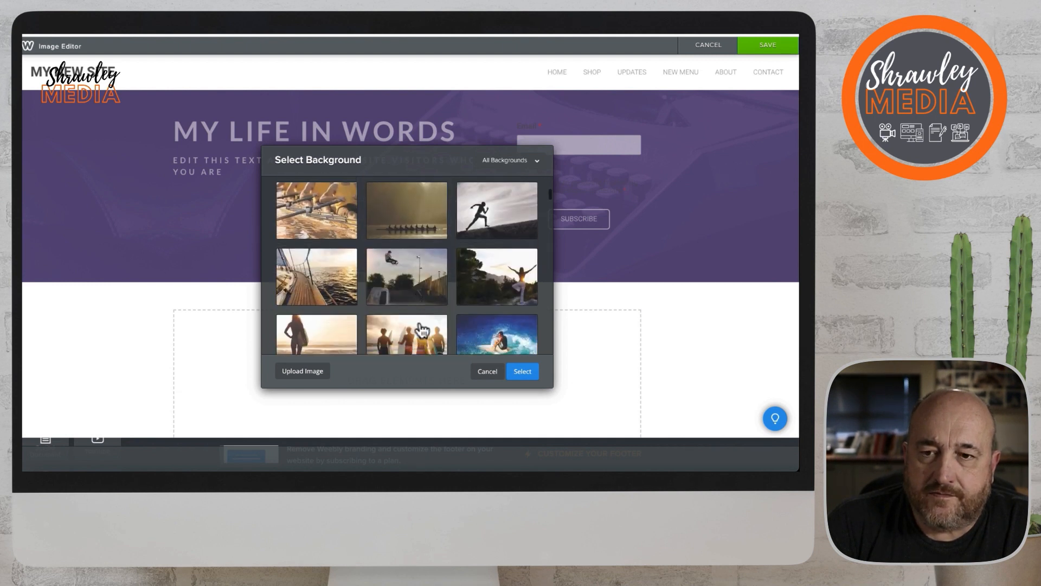
click(518, 249)
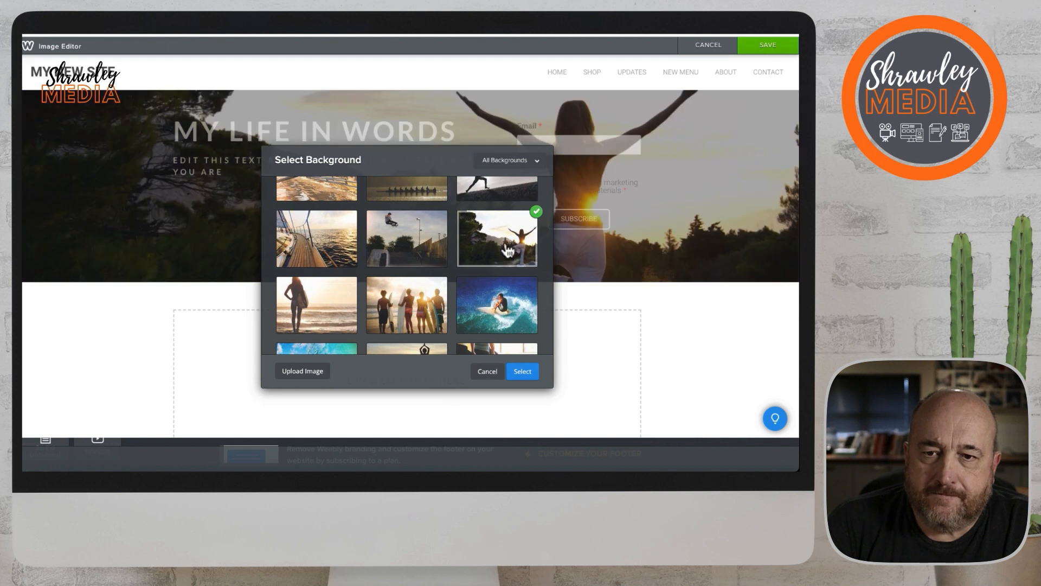
click(521, 372)
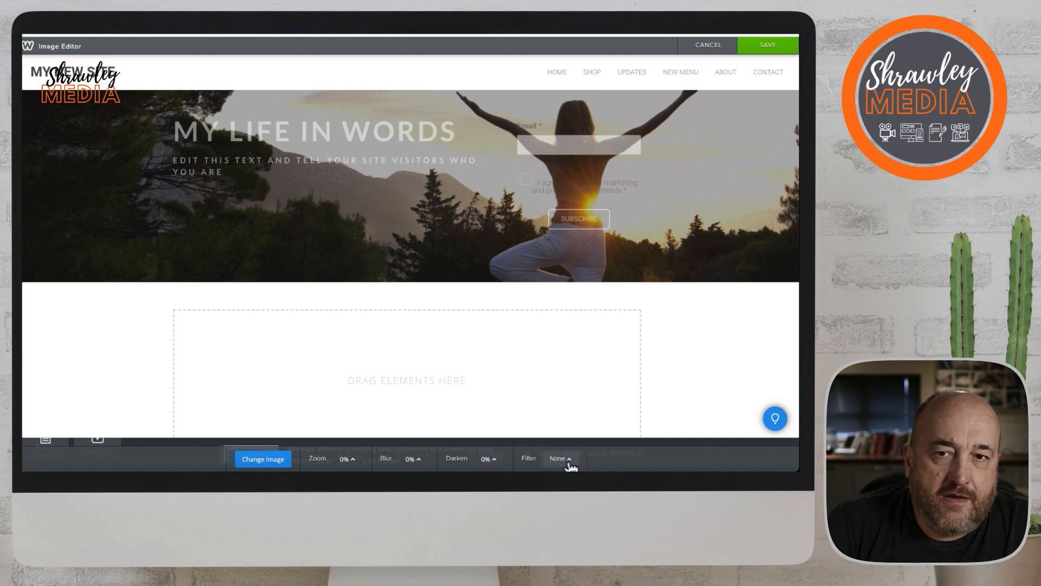
click(480, 462)
Darken the sunset header image to 90%, zoom it to 40%, and save.
drag(492, 442, 494, 388)
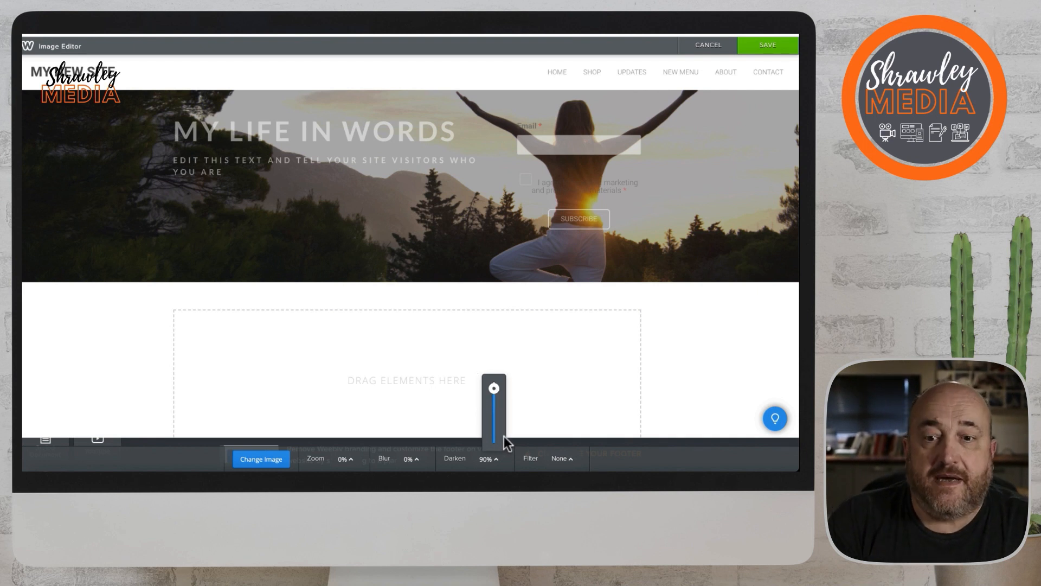
click(674, 363)
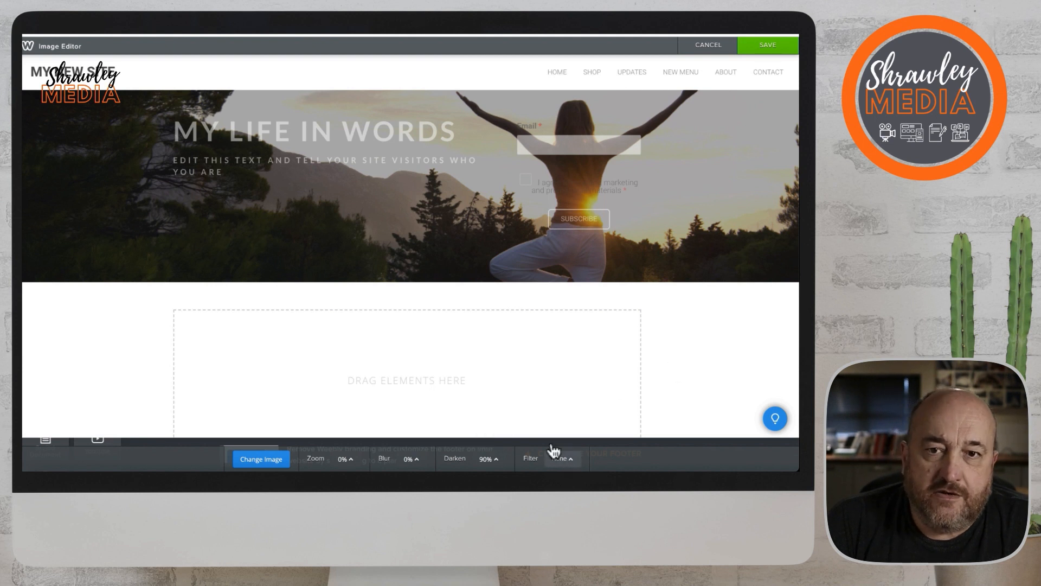
click(344, 459)
drag(348, 441, 351, 420)
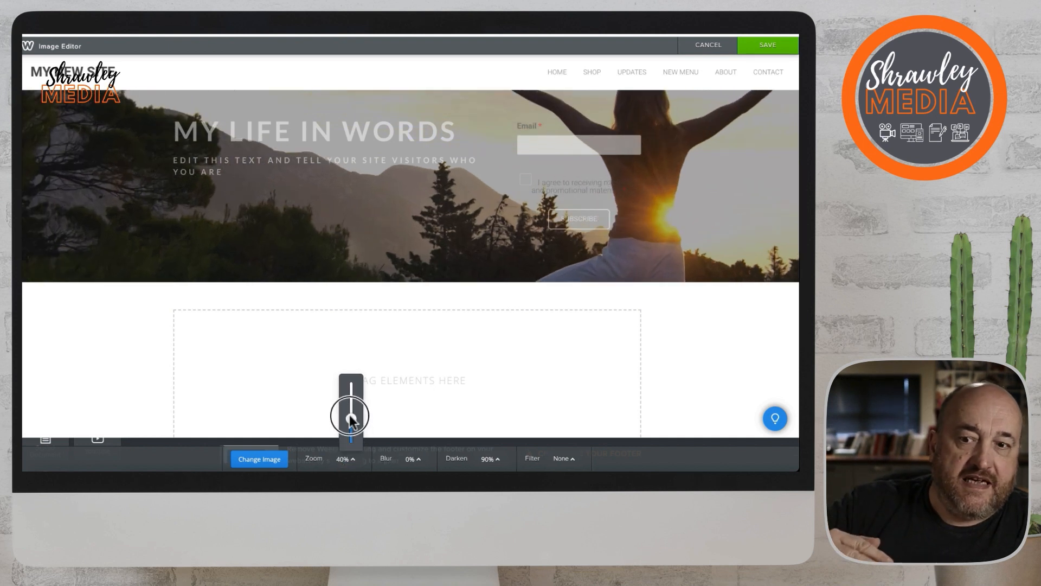
click(675, 375)
click(755, 43)
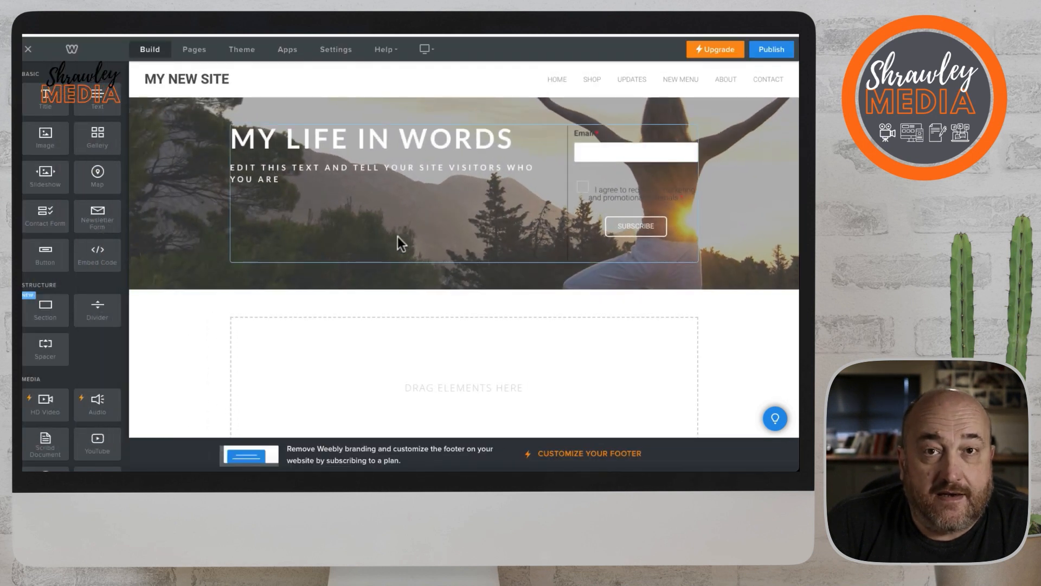
Adjust the header height and delete the empty elements below the Subscribe button and subtitle.
drag(463, 289, 460, 238)
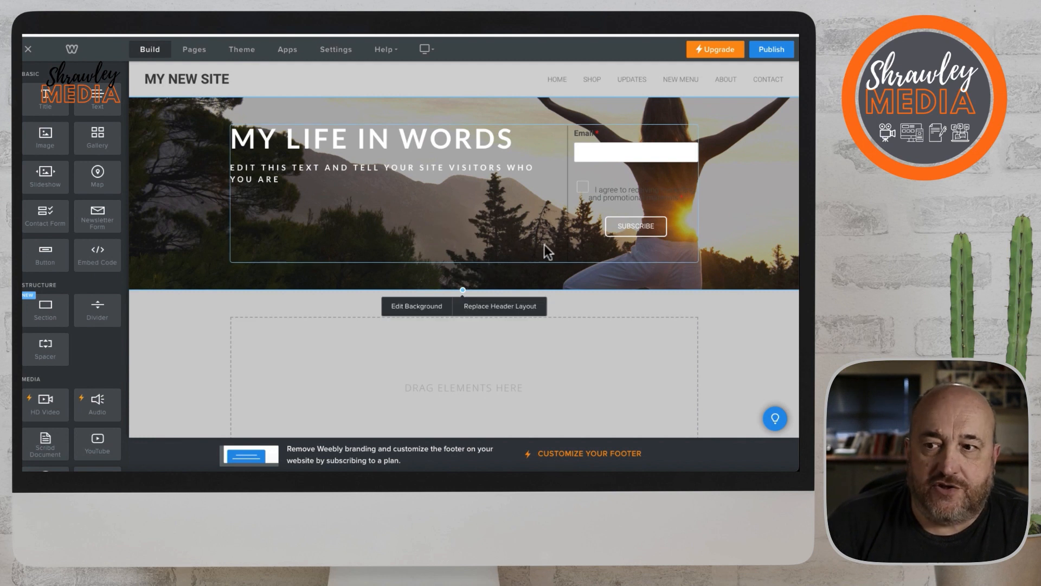
click(697, 244)
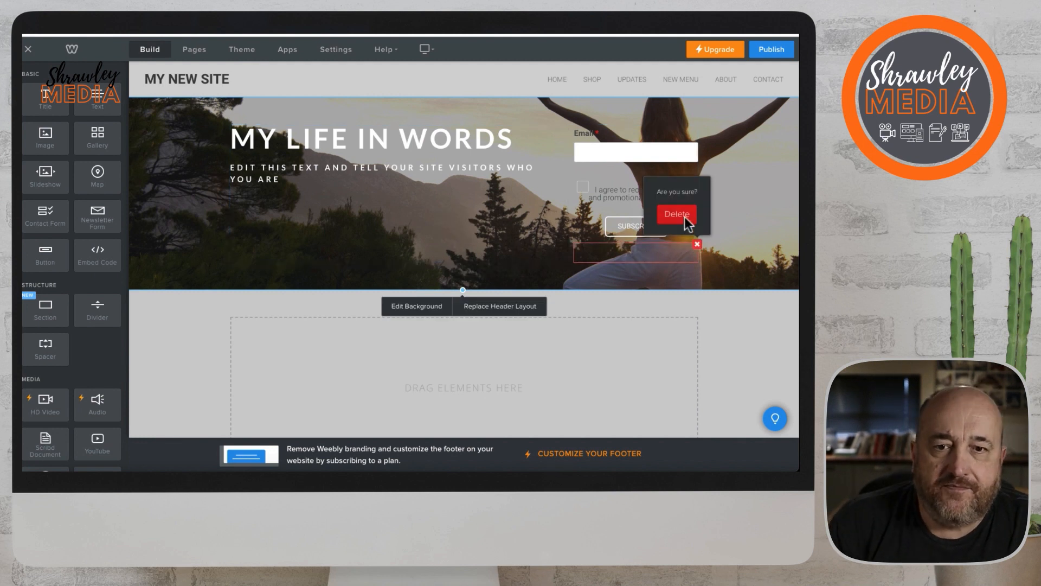
click(685, 216)
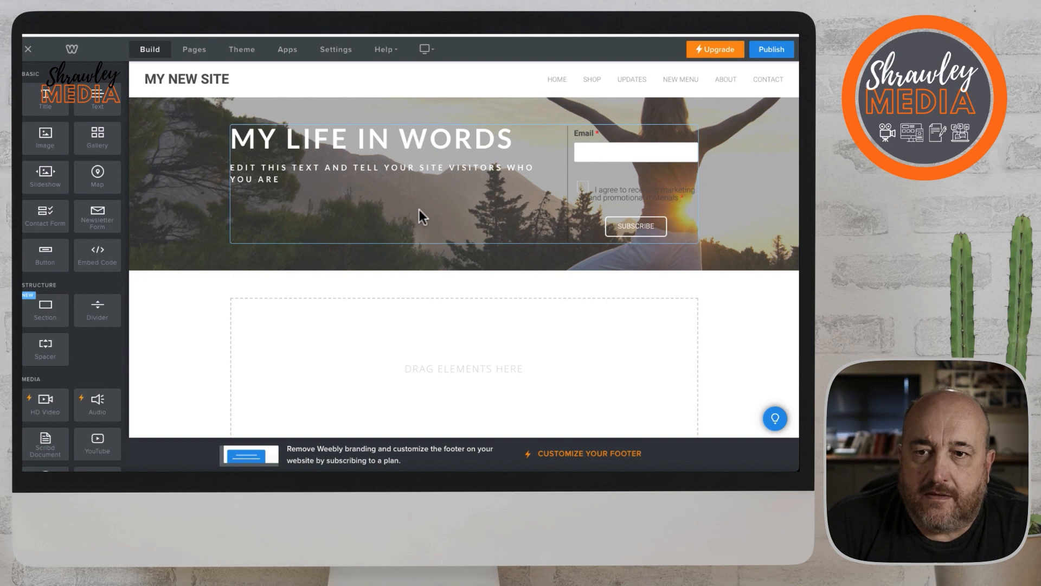
click(558, 200)
click(540, 169)
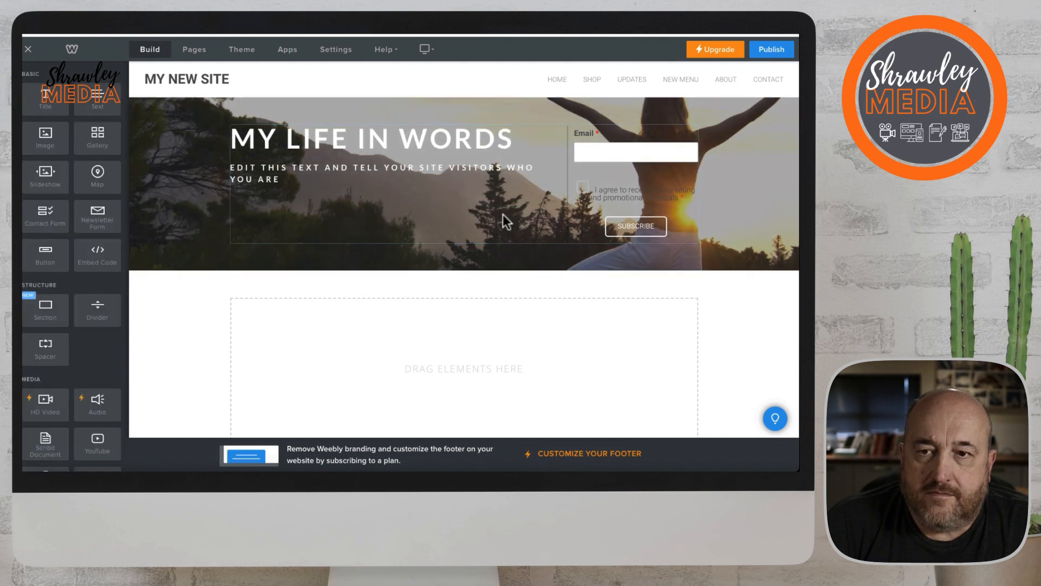
Delete the MY LIFE IN WORDS title and widen the sign-up form column.
click(469, 135)
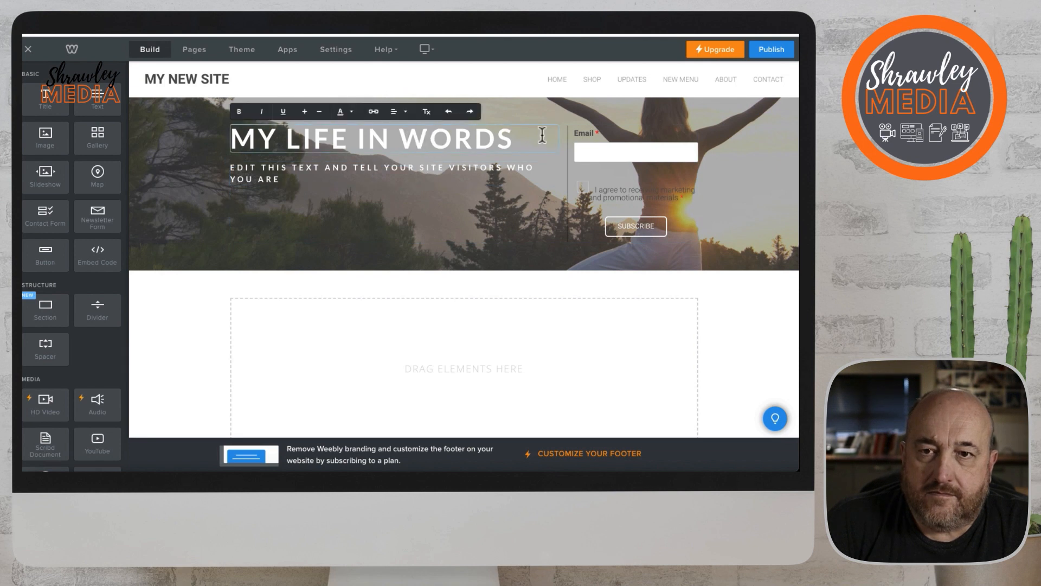
click(516, 111)
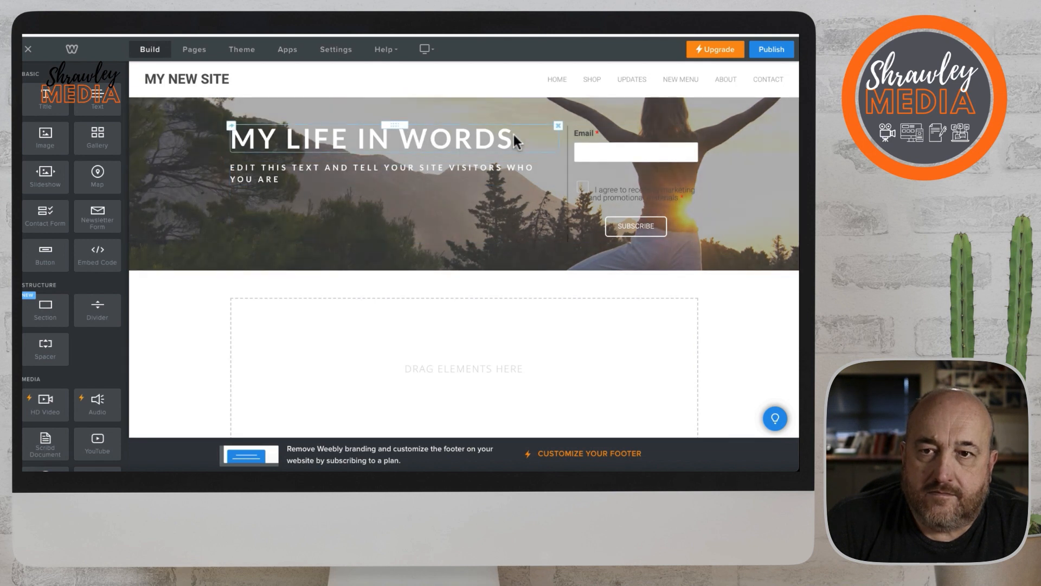
click(559, 125)
click(539, 176)
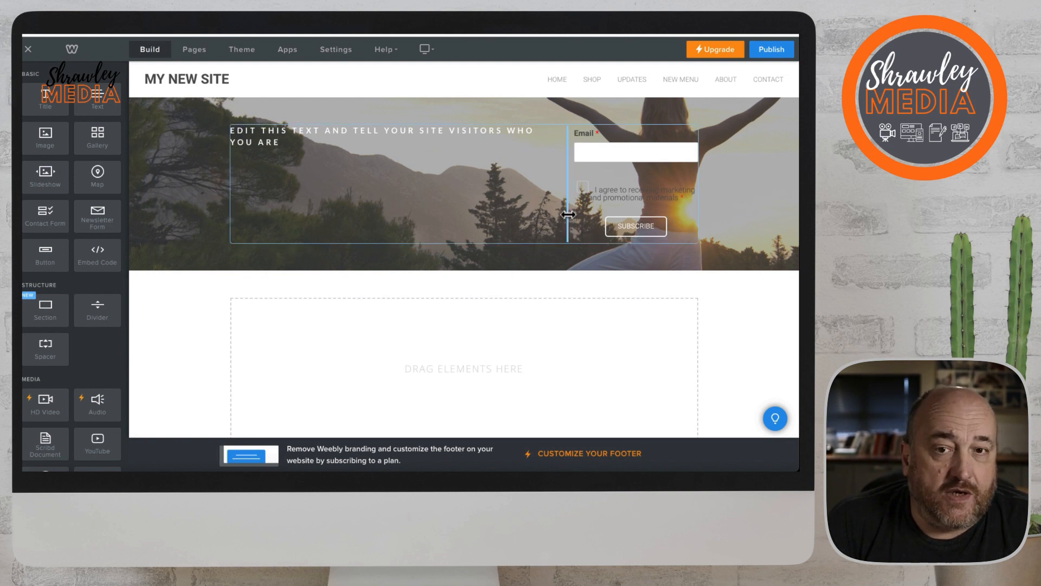
drag(568, 214, 508, 209)
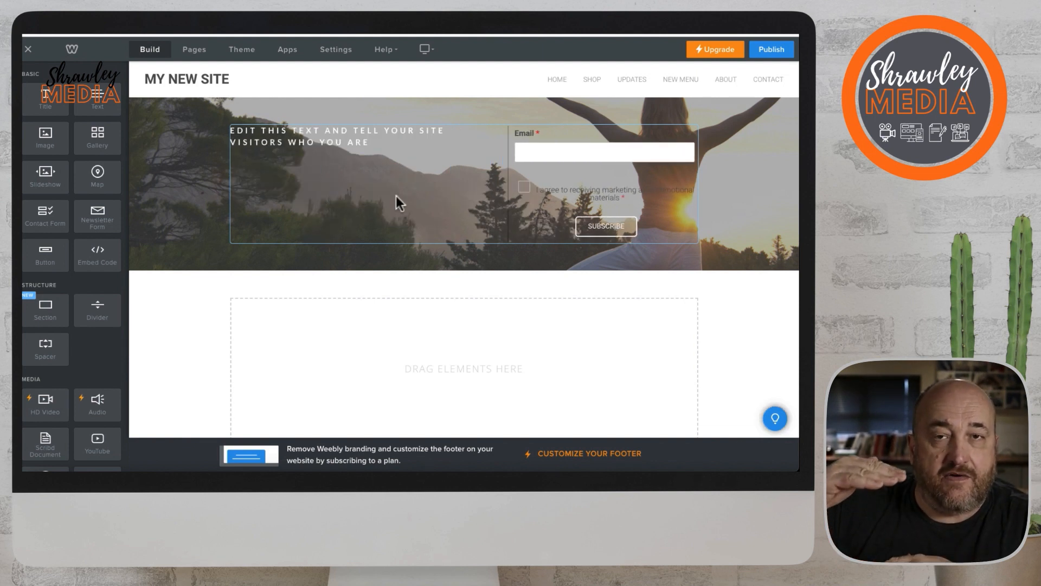
Select the sunset header section holding the heading and widened sign-up form.
click(190, 199)
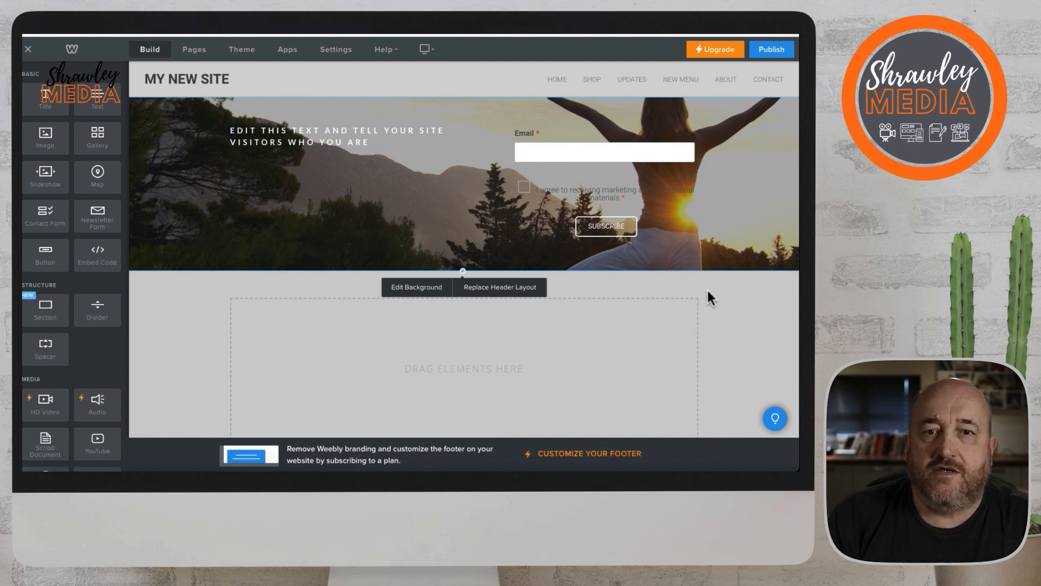
Replace the header with the Spin Coffee Roasters layout, save it, and drag it shorter.
click(244, 280)
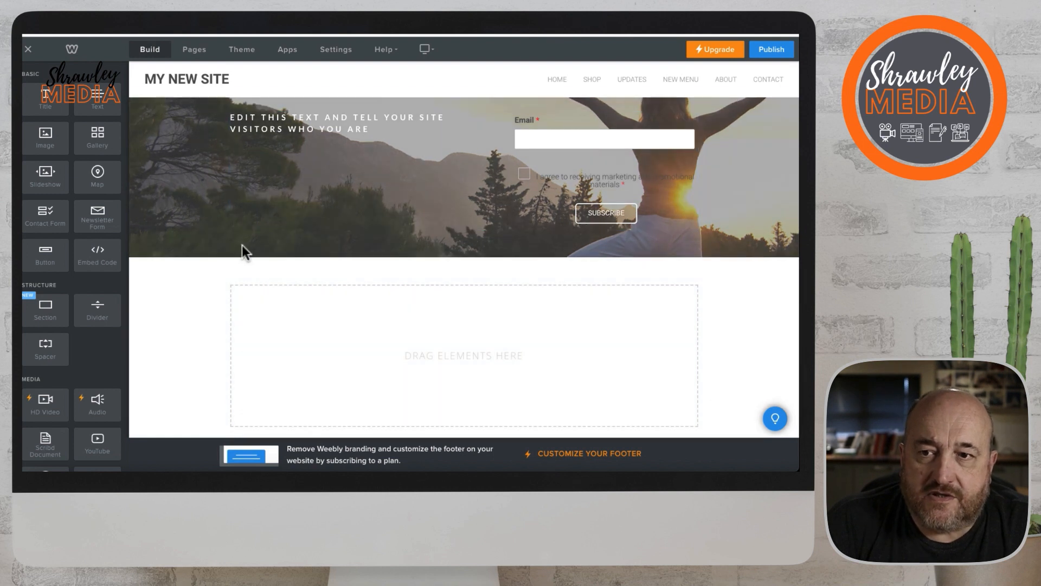
click(242, 251)
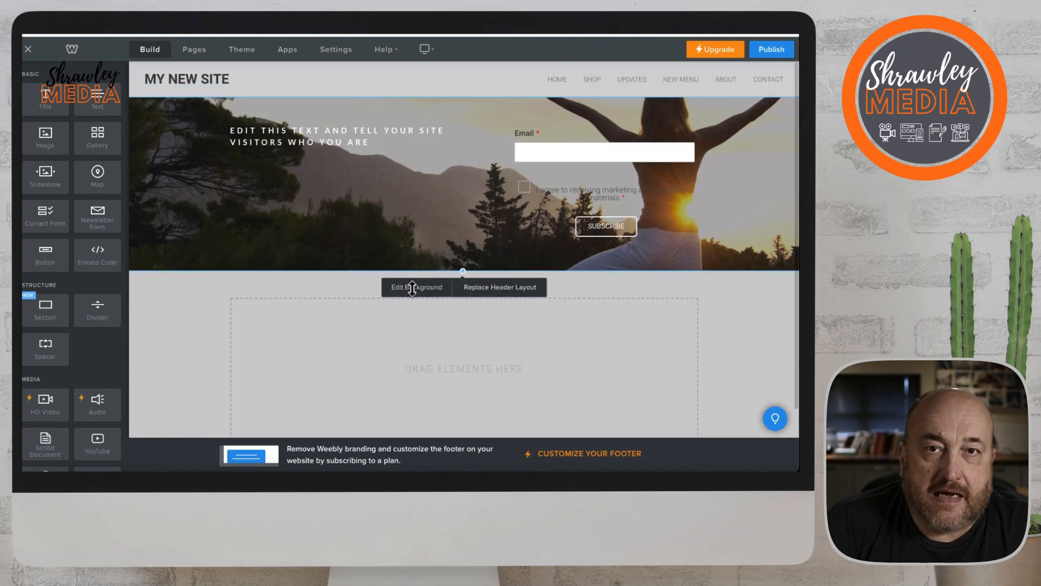
click(478, 290)
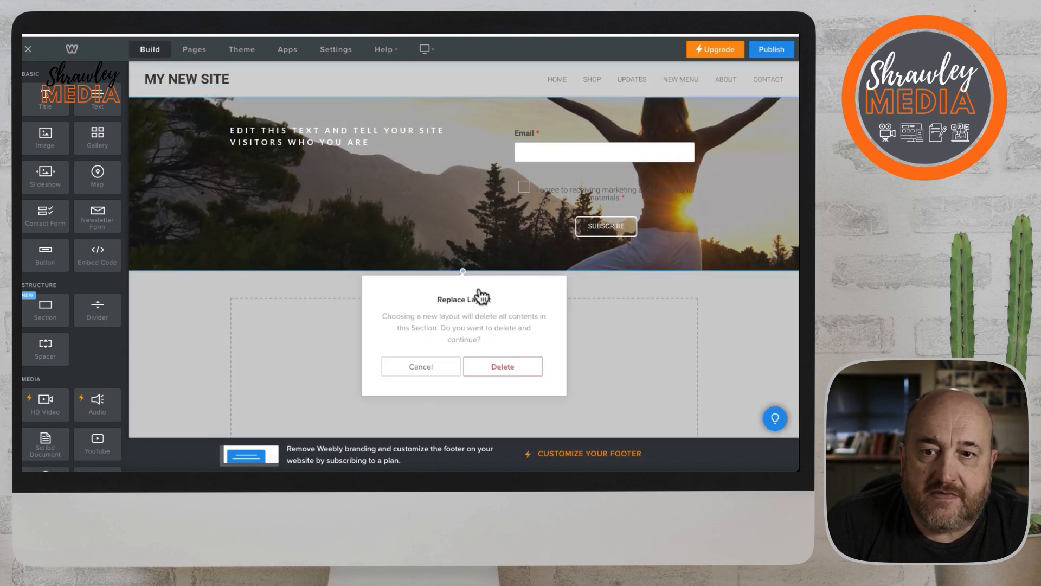
click(496, 371)
scroll(465, 266, down, 2)
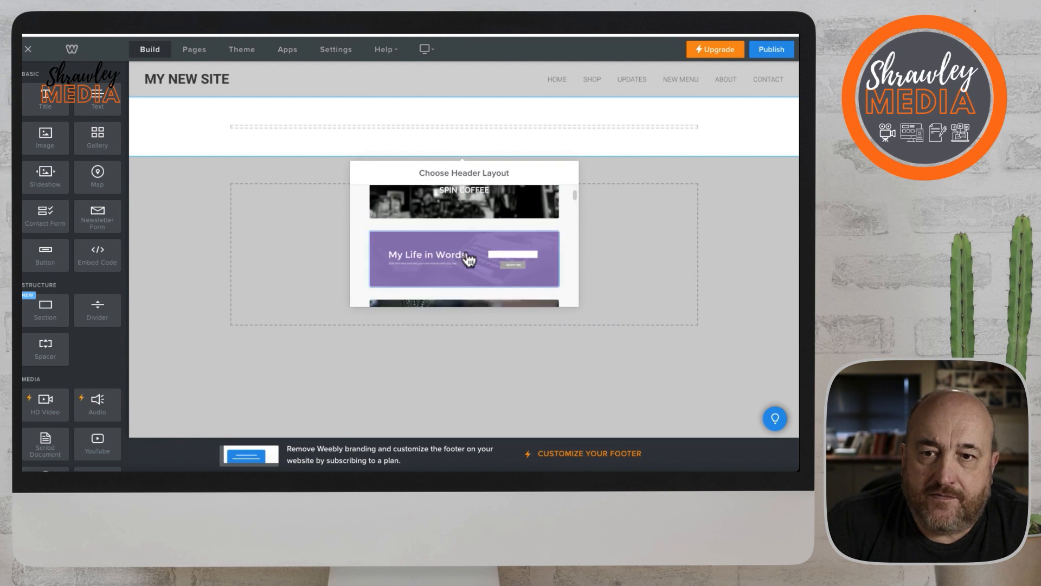
click(439, 202)
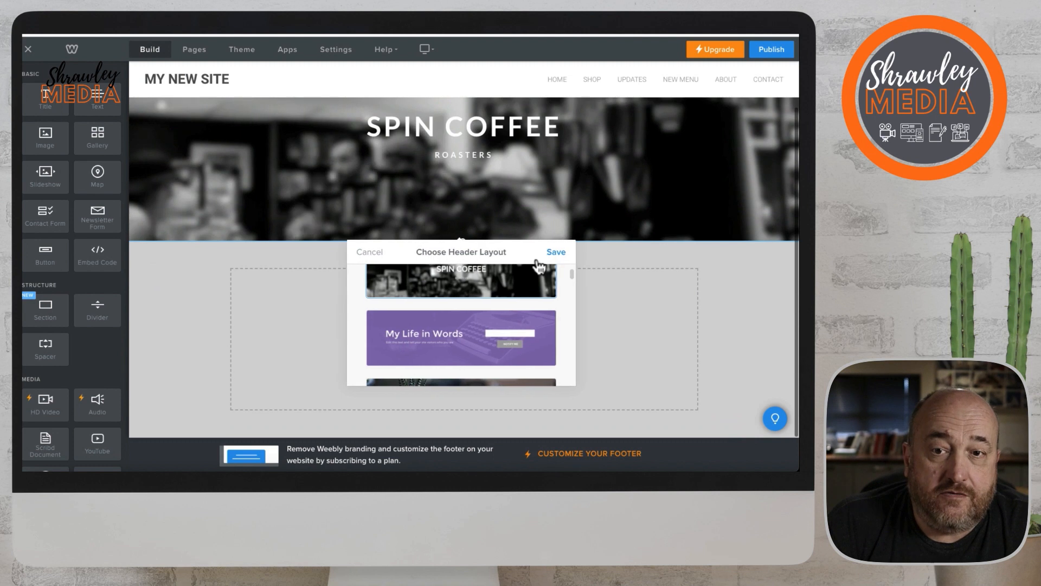
click(559, 264)
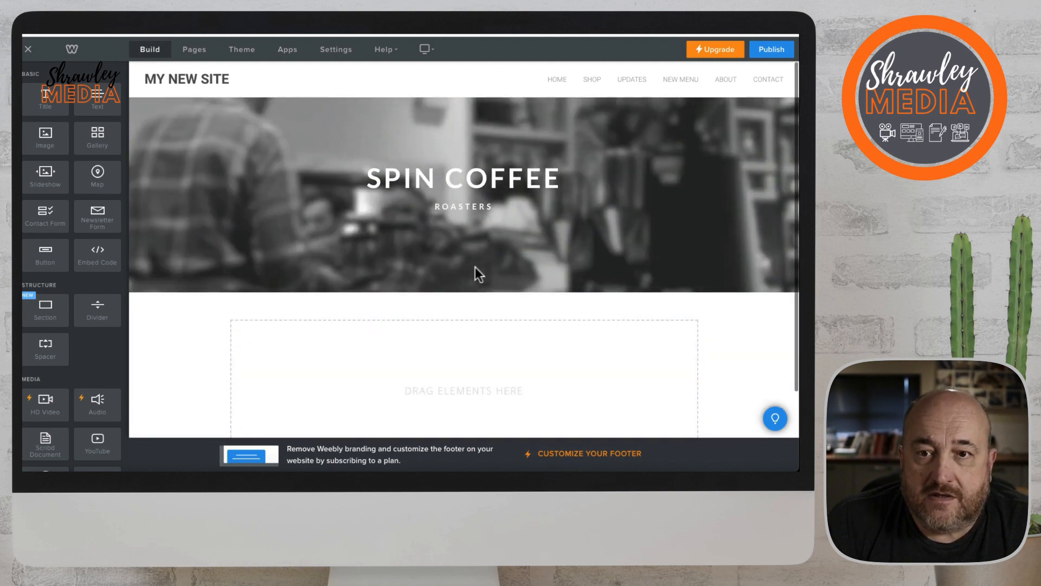
drag(465, 293, 465, 222)
click(321, 249)
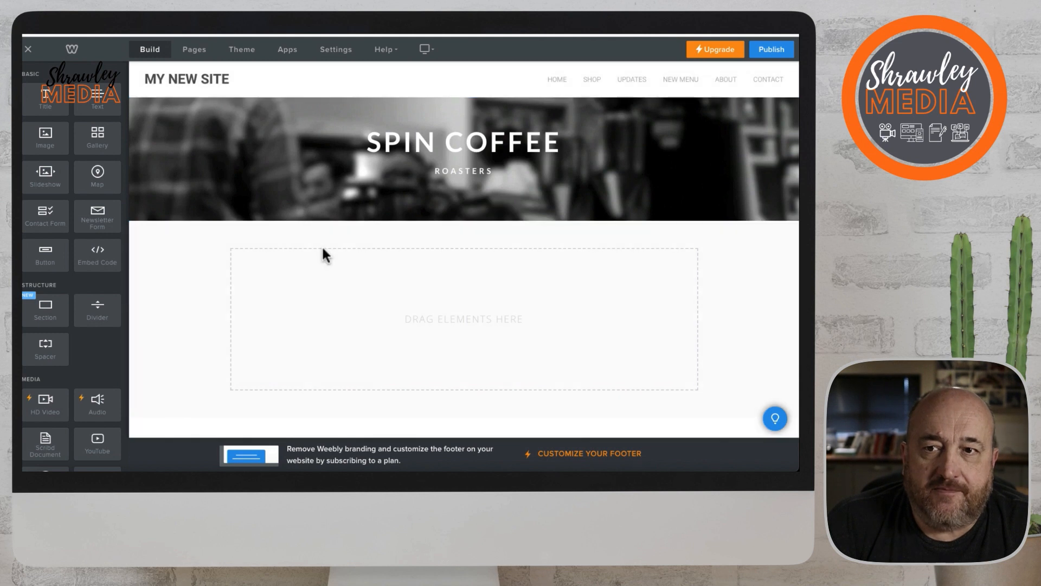
In the header background settings, toggle video Loop off and back on.
mouse_move(428, 195)
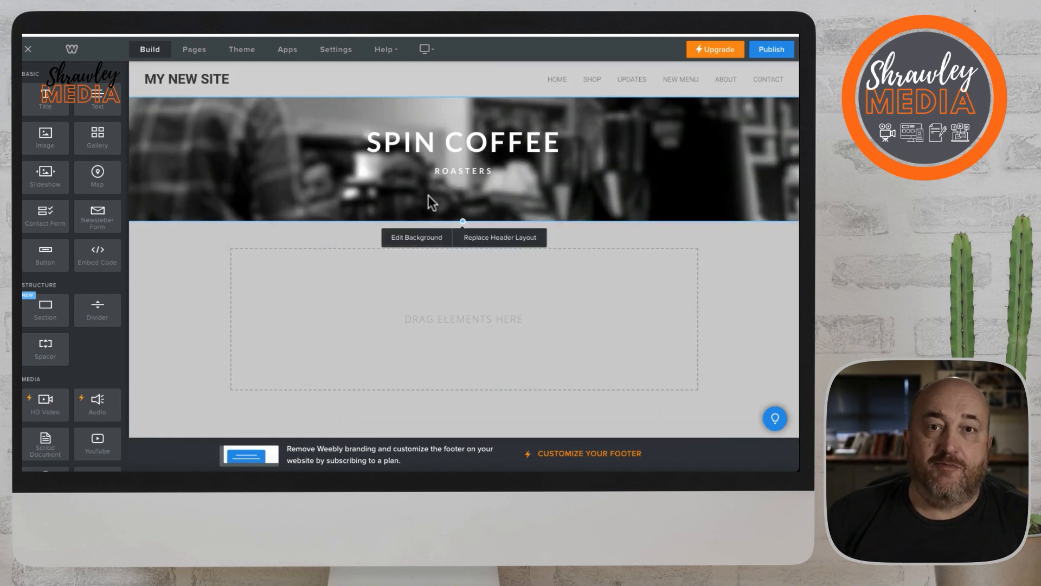
click(430, 239)
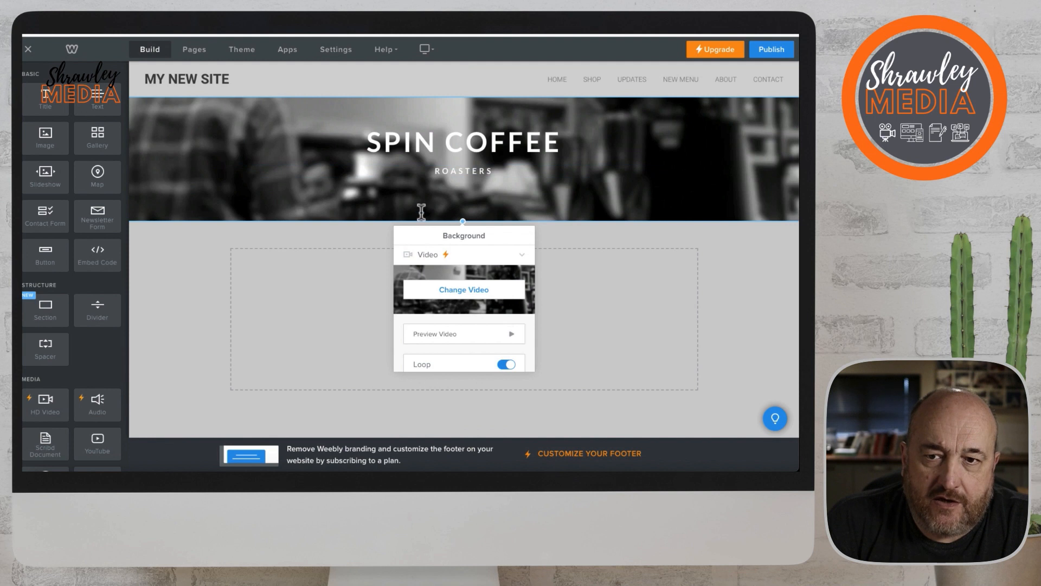
scroll(499, 304, down, 3)
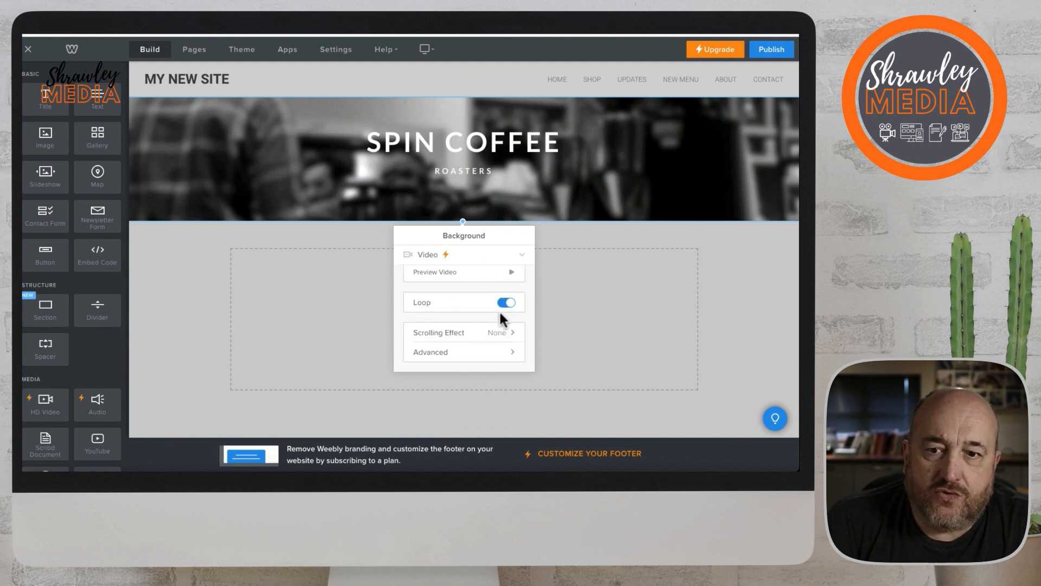
click(502, 306)
click(508, 303)
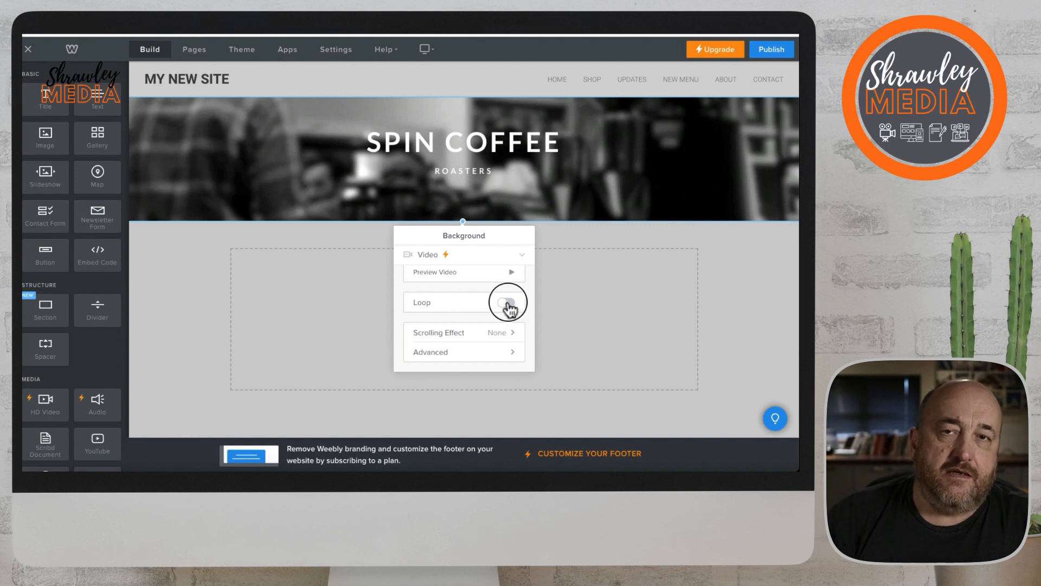
Under Advanced, try top, middle and bottom content alignment, ending on top.
click(506, 353)
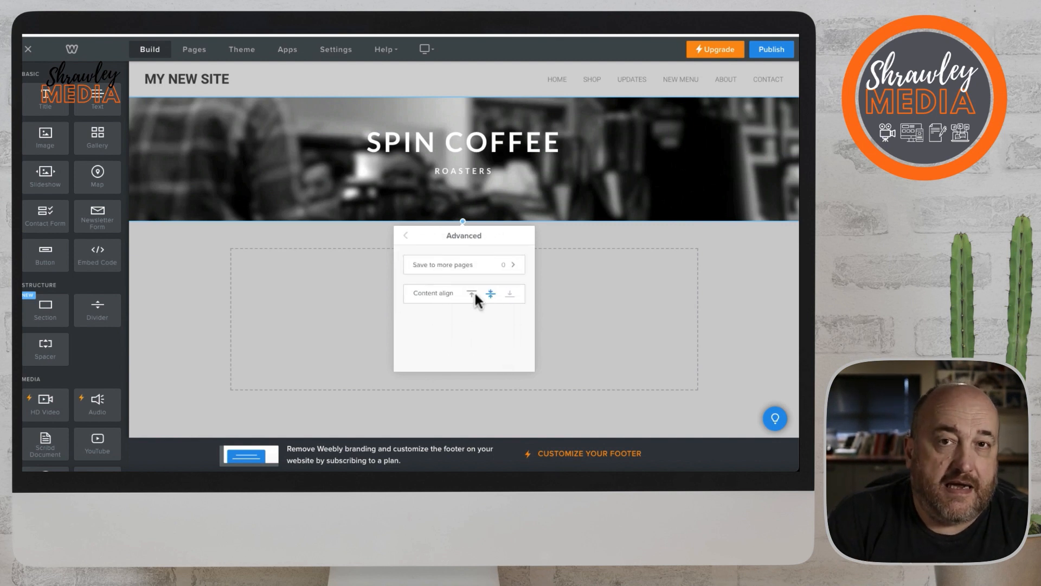
click(471, 294)
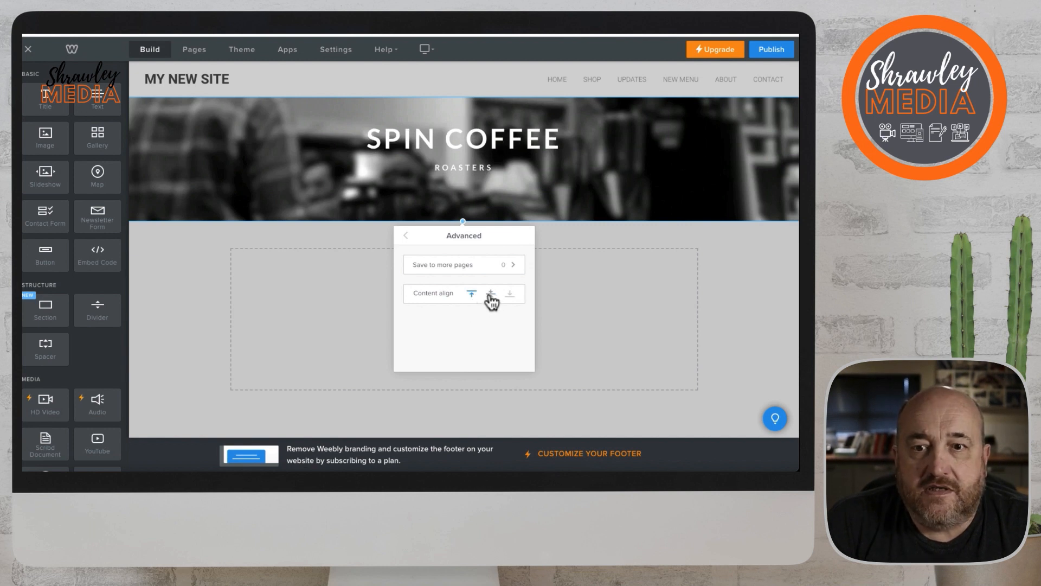
click(491, 296)
click(509, 295)
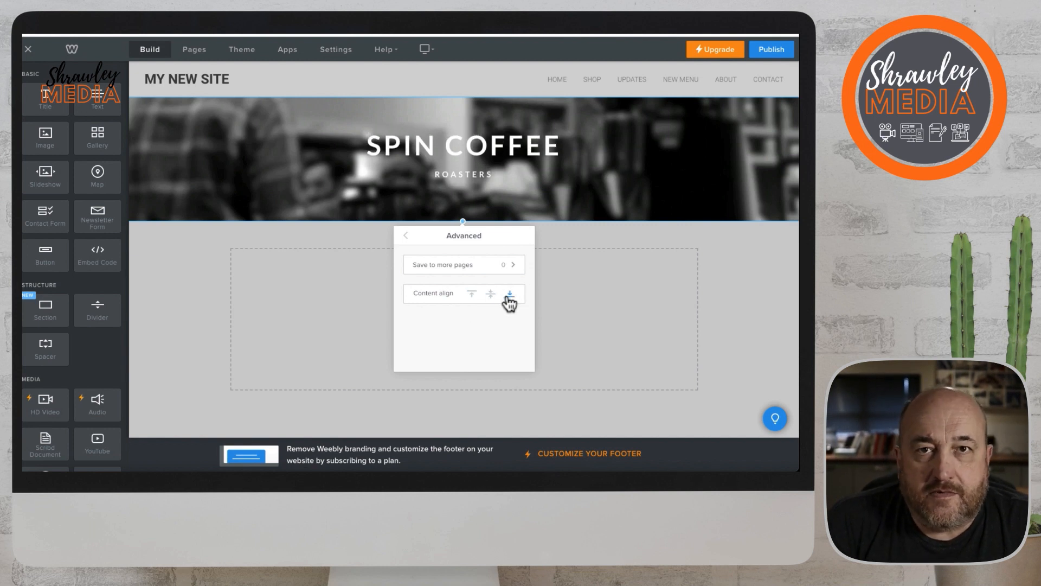
click(471, 294)
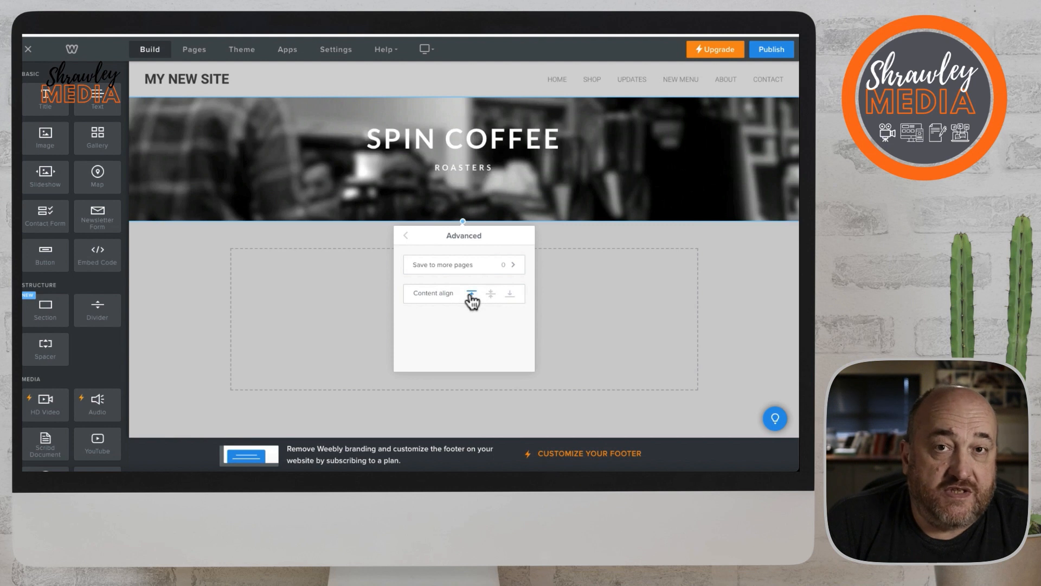
Look at Save to more pages, cancel it, and close the background settings.
click(514, 270)
scroll(321, 288, down, 1)
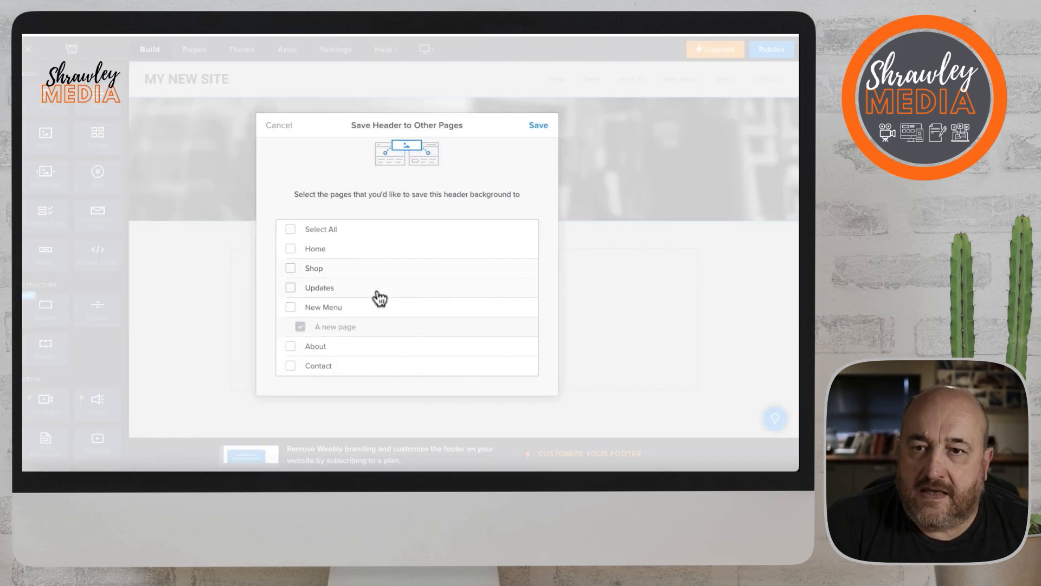
scroll(429, 292, up, 1)
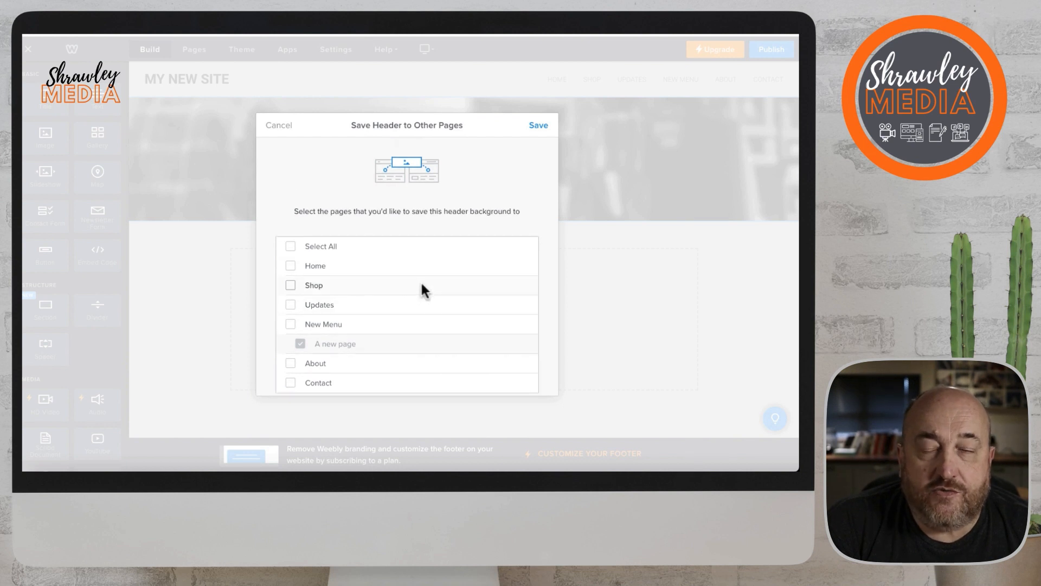
click(282, 128)
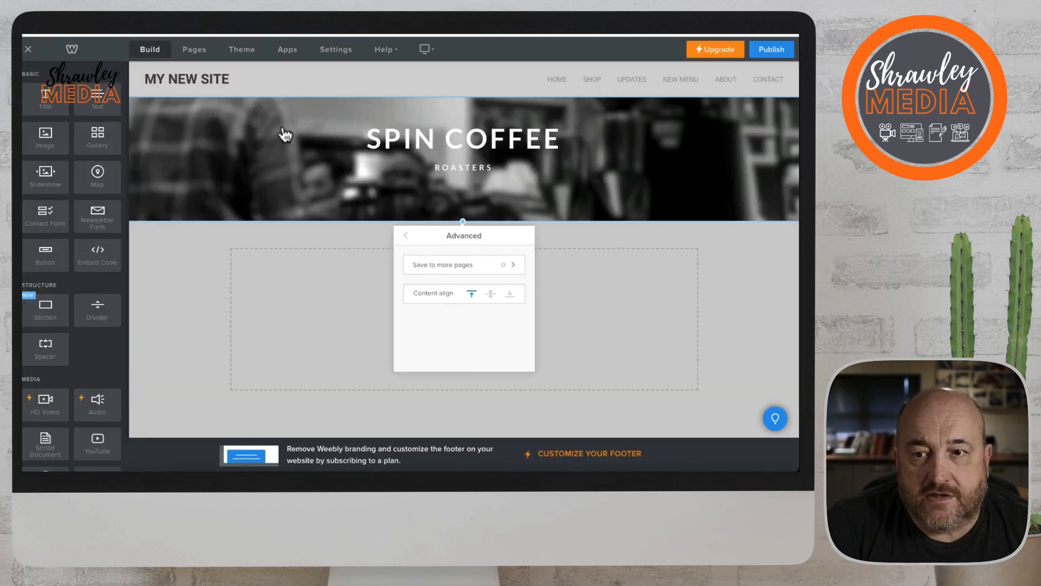
click(339, 196)
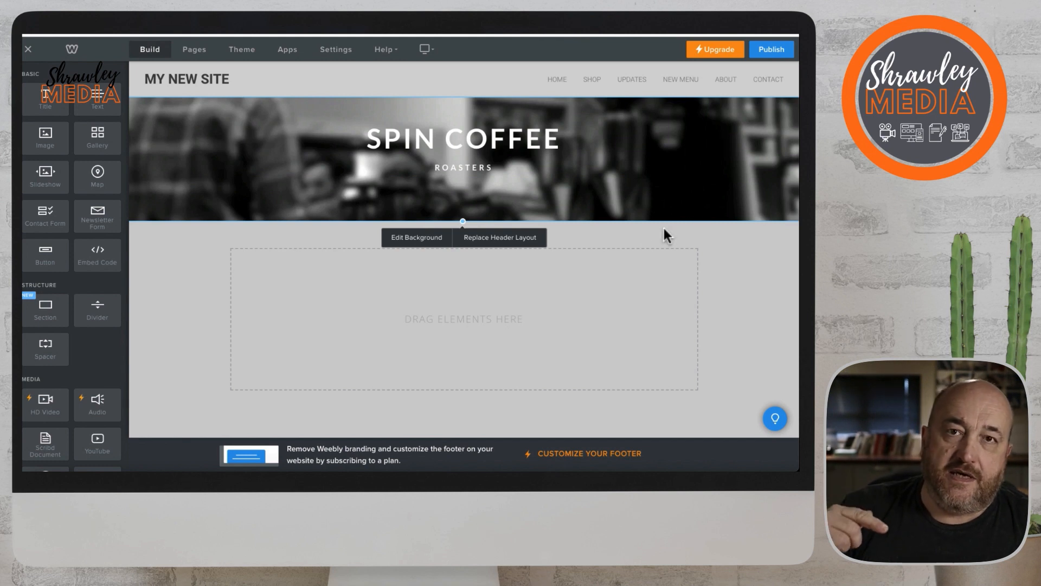
Stretch the Spin Coffee header taller, preview, shrink it back, and drop a new section below.
click(716, 293)
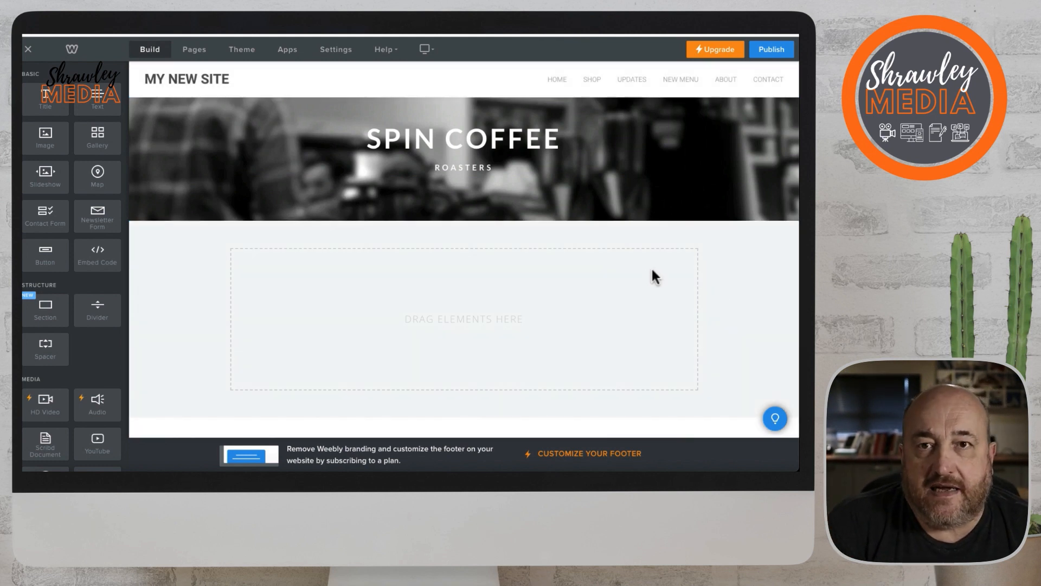
click(431, 202)
drag(462, 220, 465, 351)
click(308, 368)
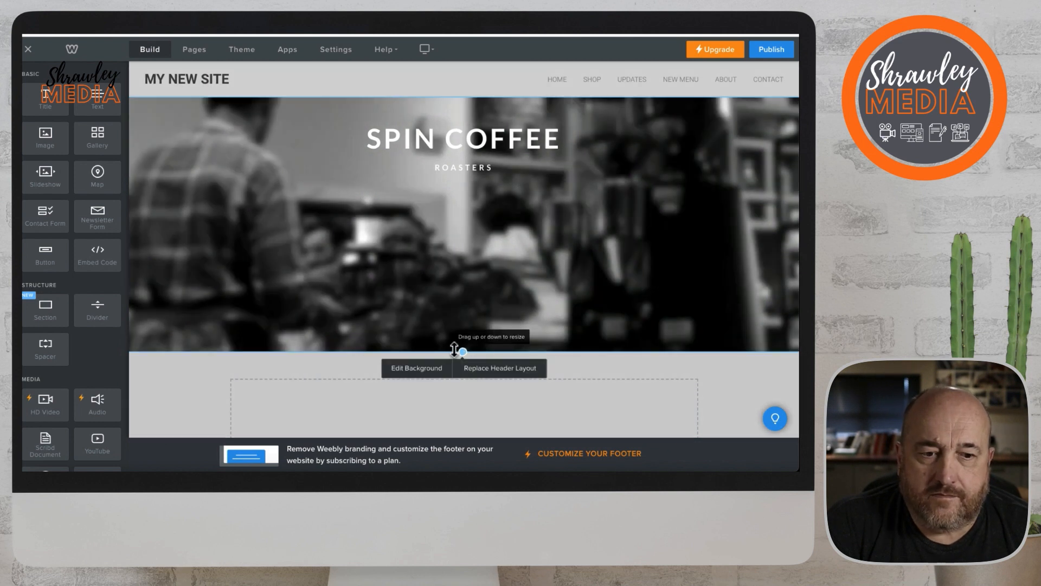
drag(458, 350, 471, 156)
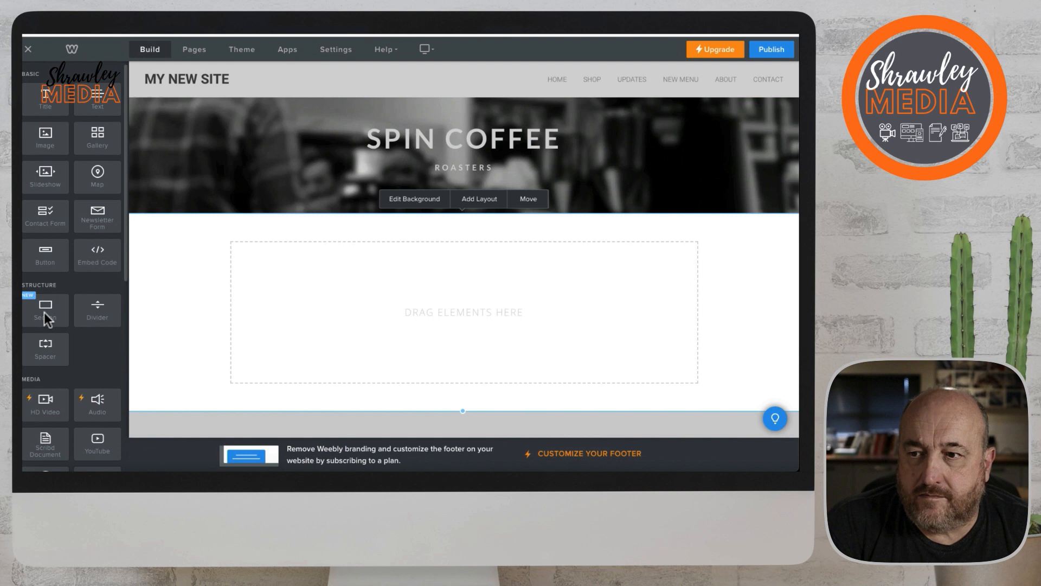
drag(46, 314, 288, 249)
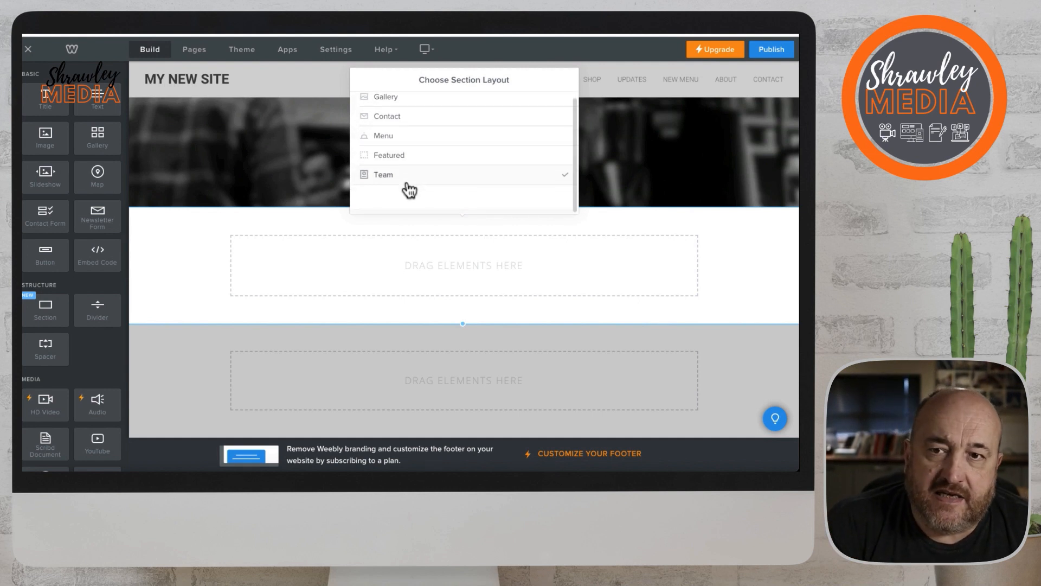
Browse the Gallery layouts and apply and save the Made for Adventurers camping mug layout.
click(417, 102)
scroll(483, 185, down, 5)
scroll(518, 184, down, 4)
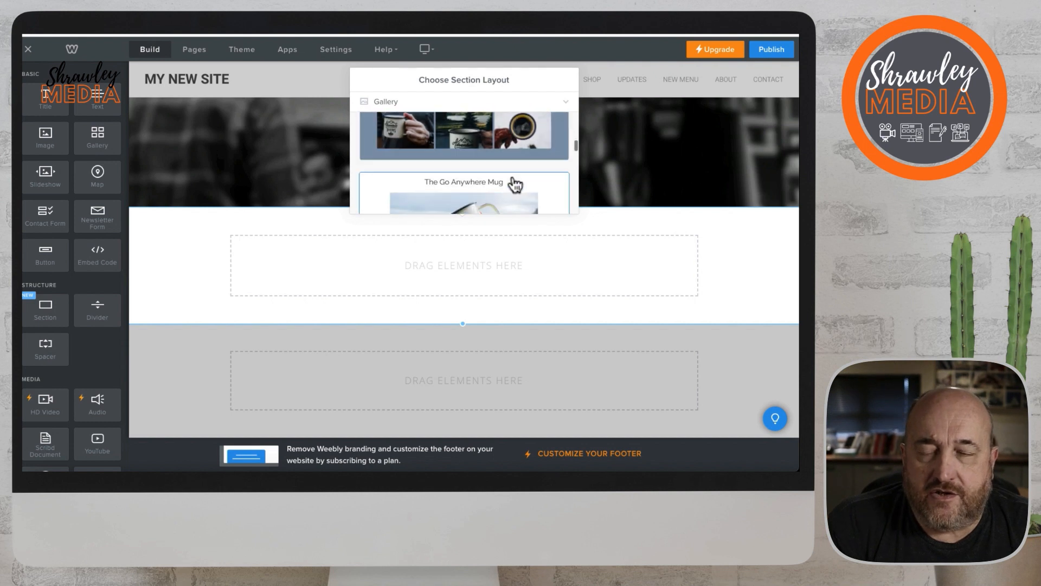
scroll(513, 184, down, 5)
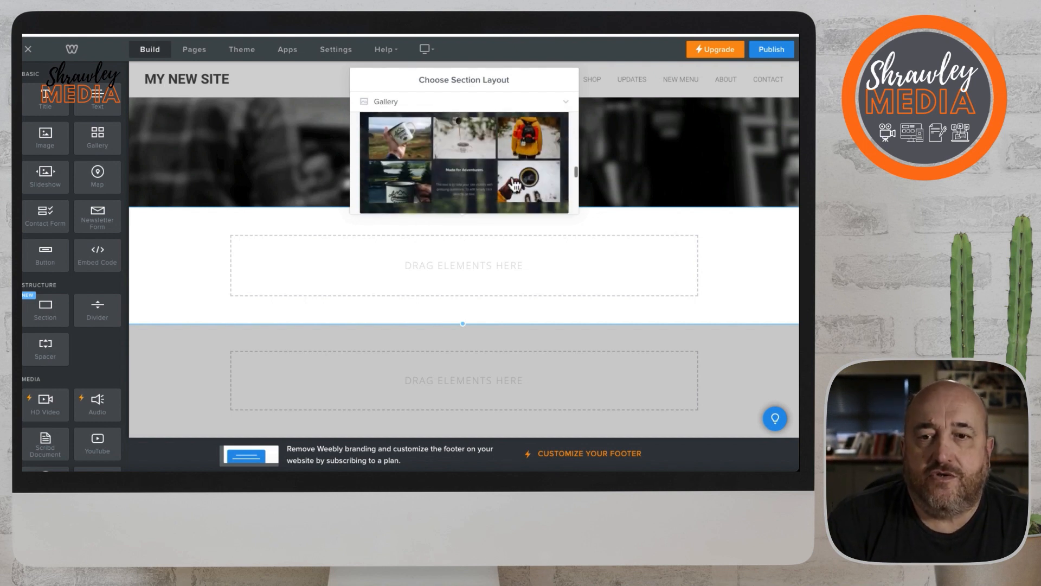
scroll(513, 184, down, 5)
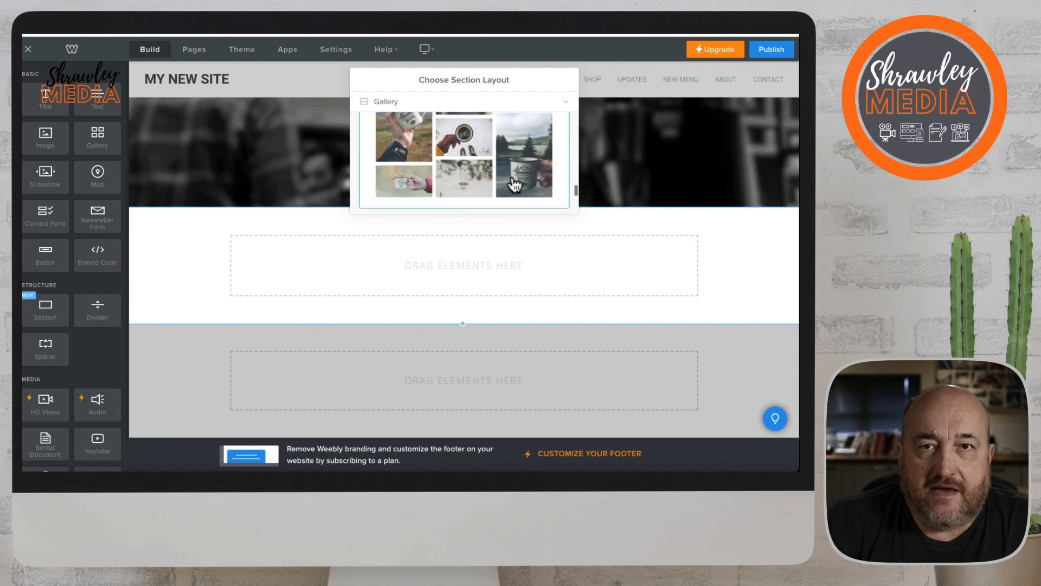
scroll(514, 185, up, 4)
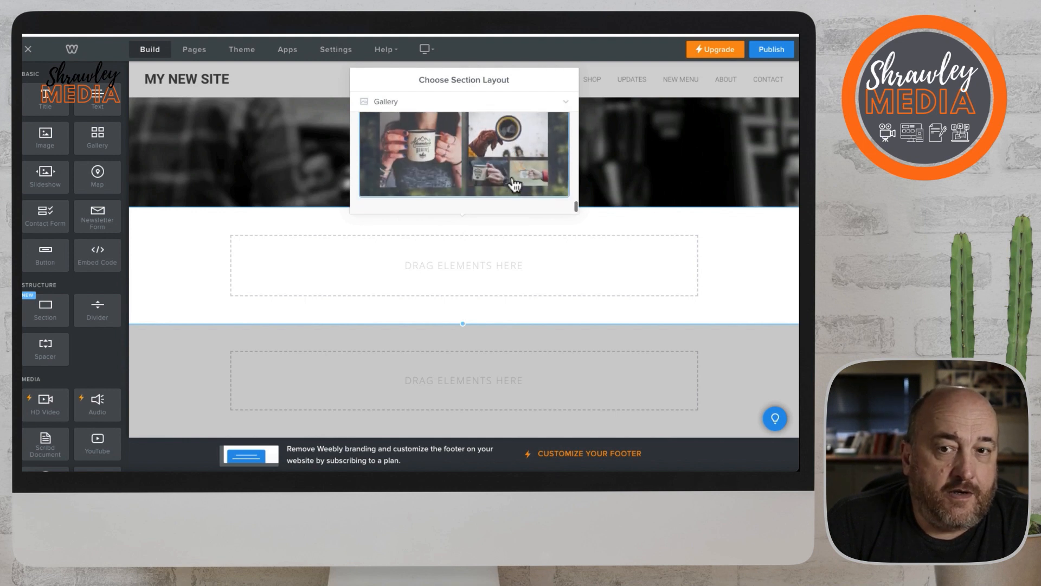
scroll(509, 184, up, 4)
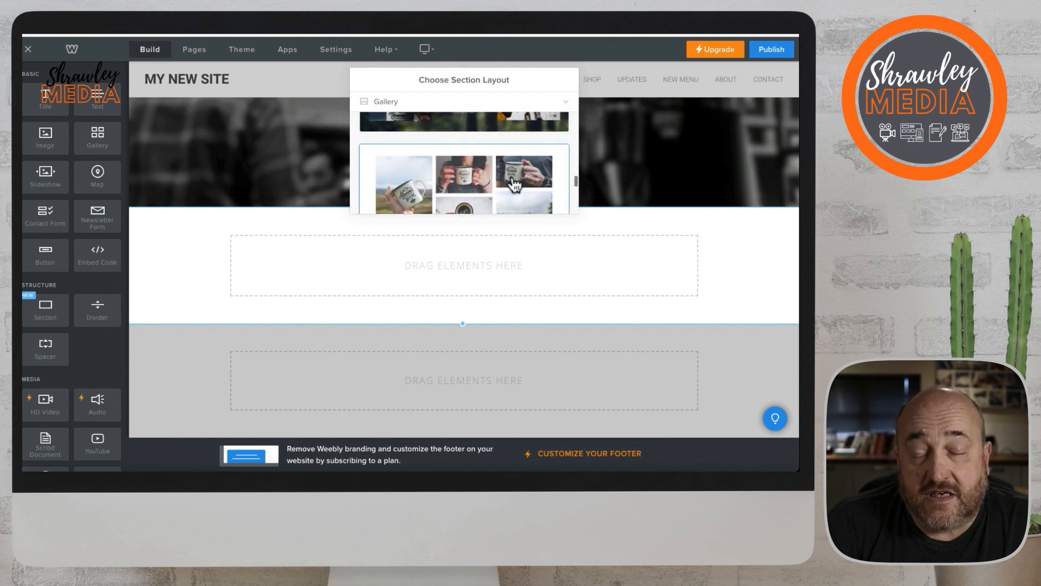
scroll(494, 178, up, 4)
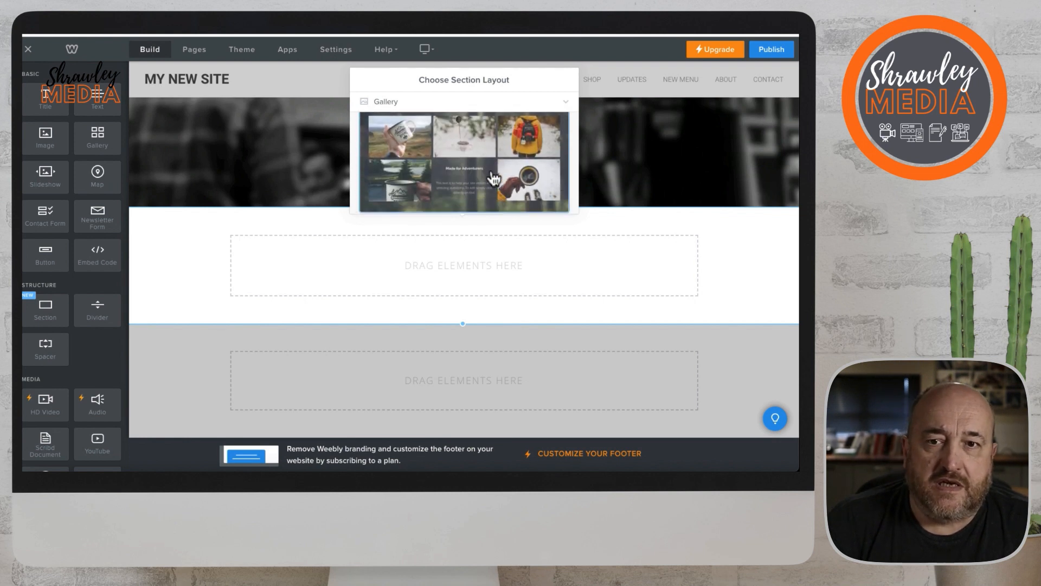
click(475, 165)
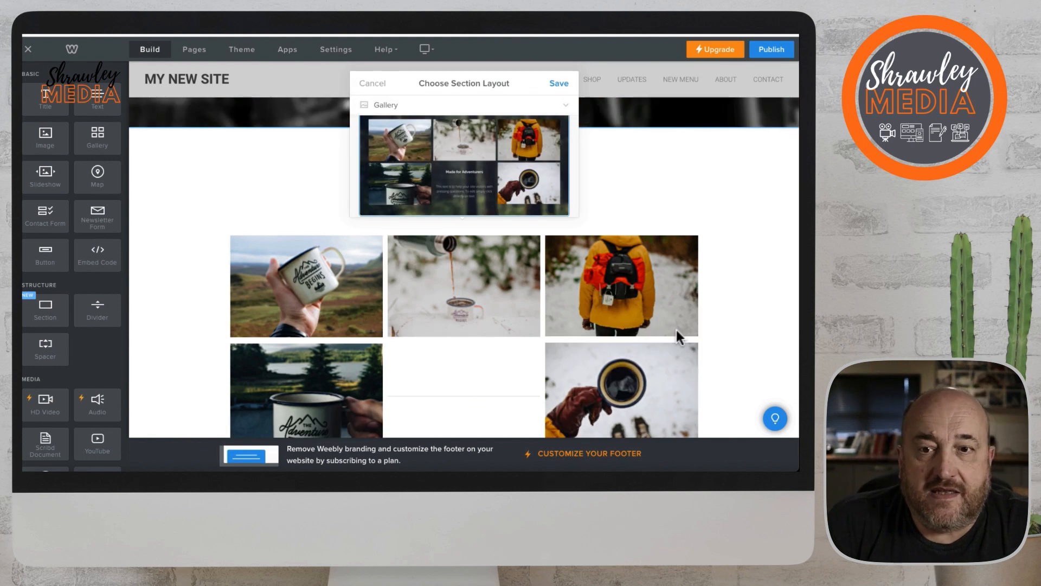
scroll(217, 307, up, 2)
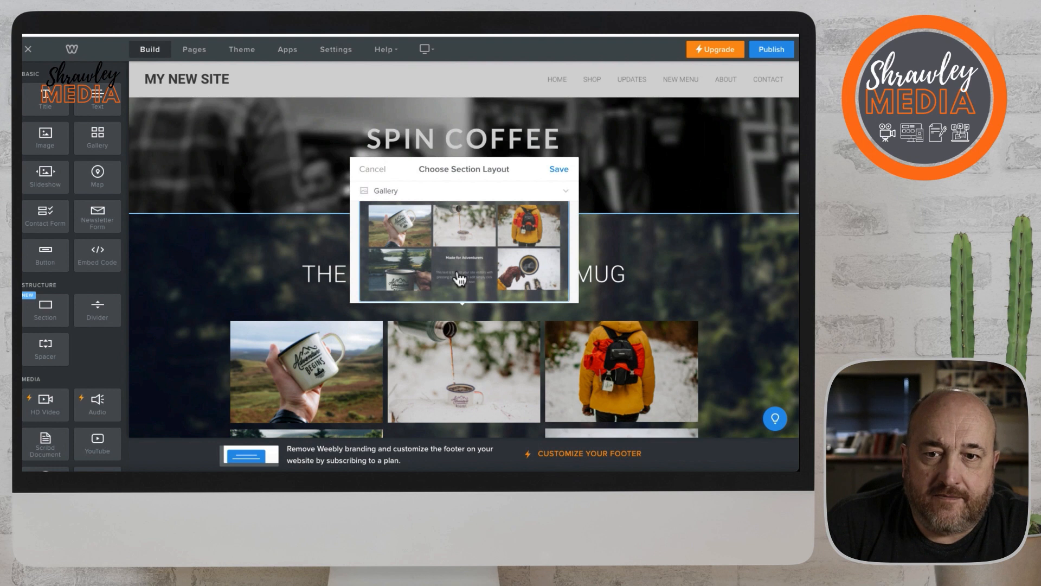
scroll(459, 278, down, 5)
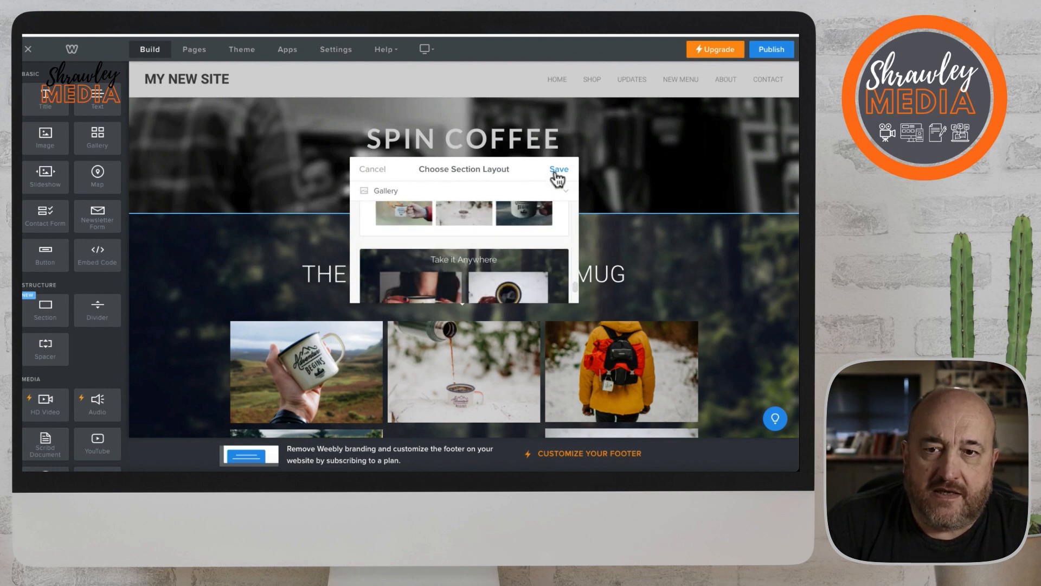
click(557, 173)
scroll(542, 233, down, 3)
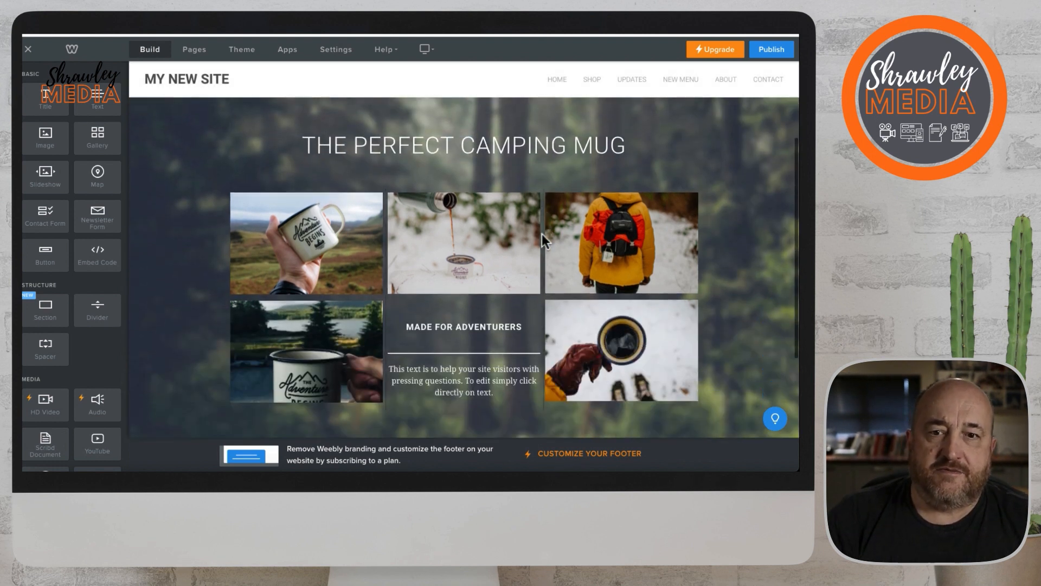
Move the empty section up, above The Perfect Camping Mug gallery.
scroll(542, 233, down, 3)
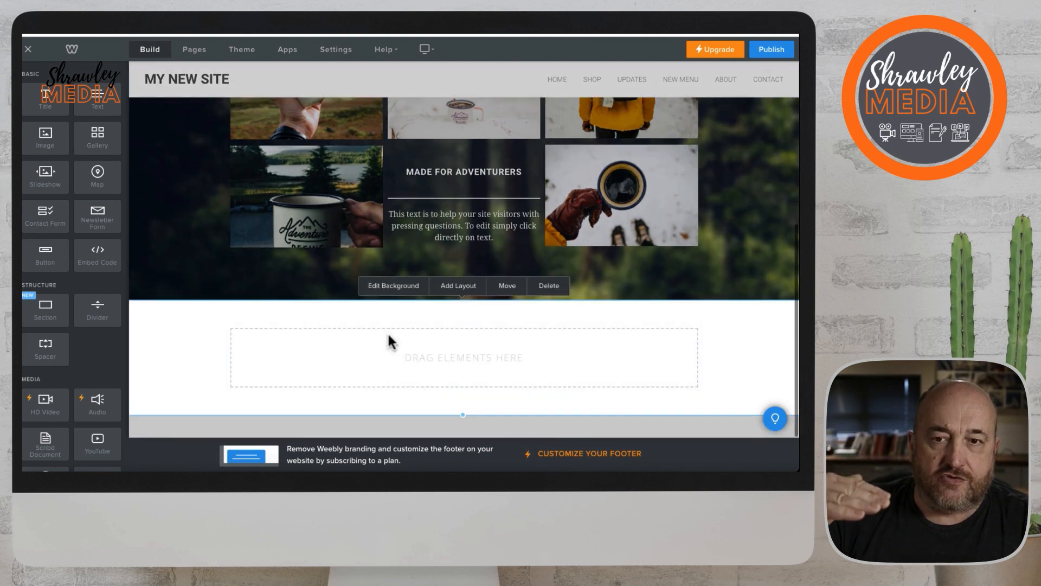
click(507, 291)
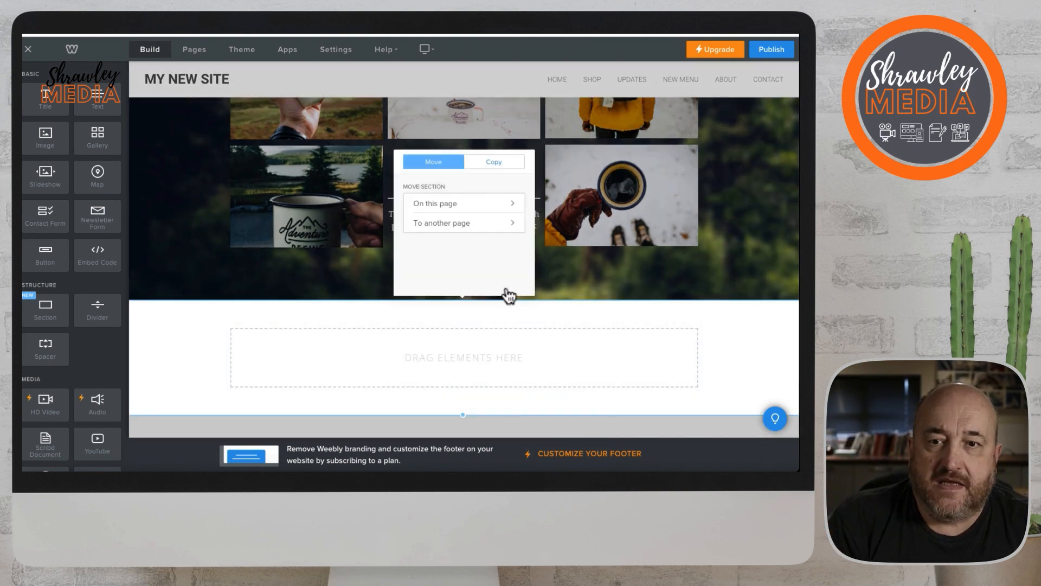
click(455, 206)
click(436, 201)
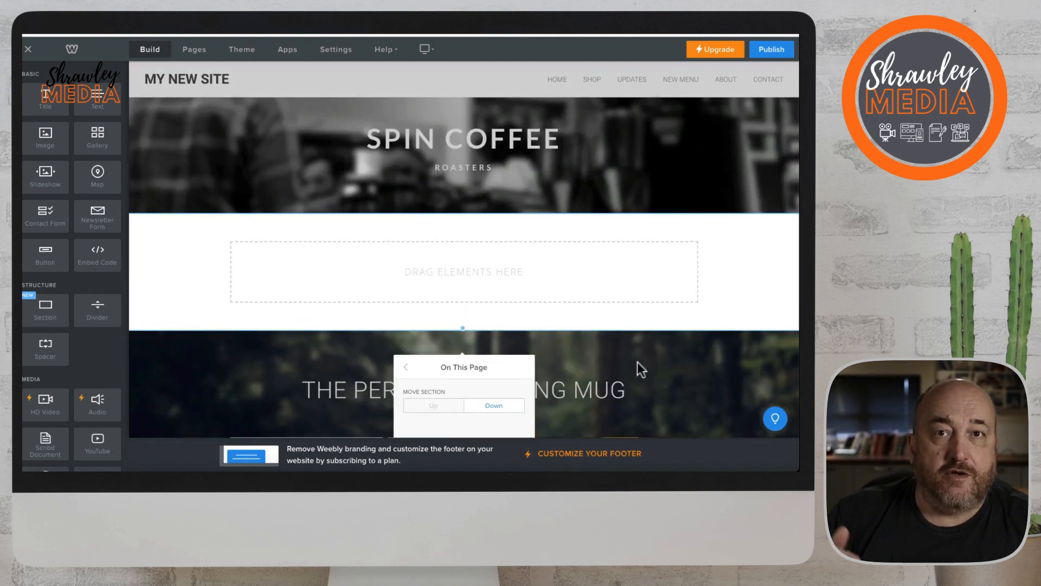
scroll(637, 362, down, 3)
scroll(632, 332, down, 1)
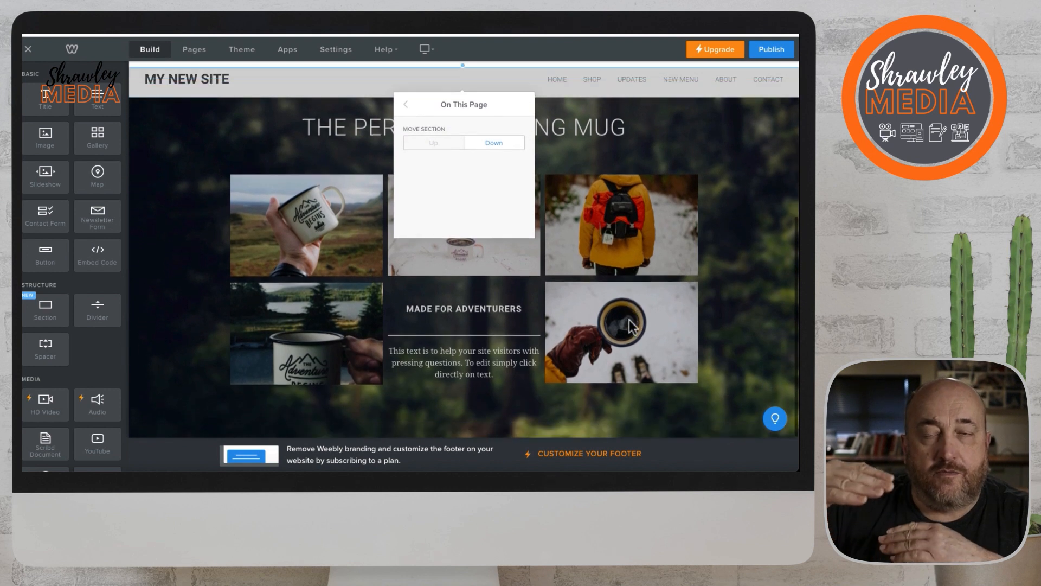
scroll(632, 327, up, 1)
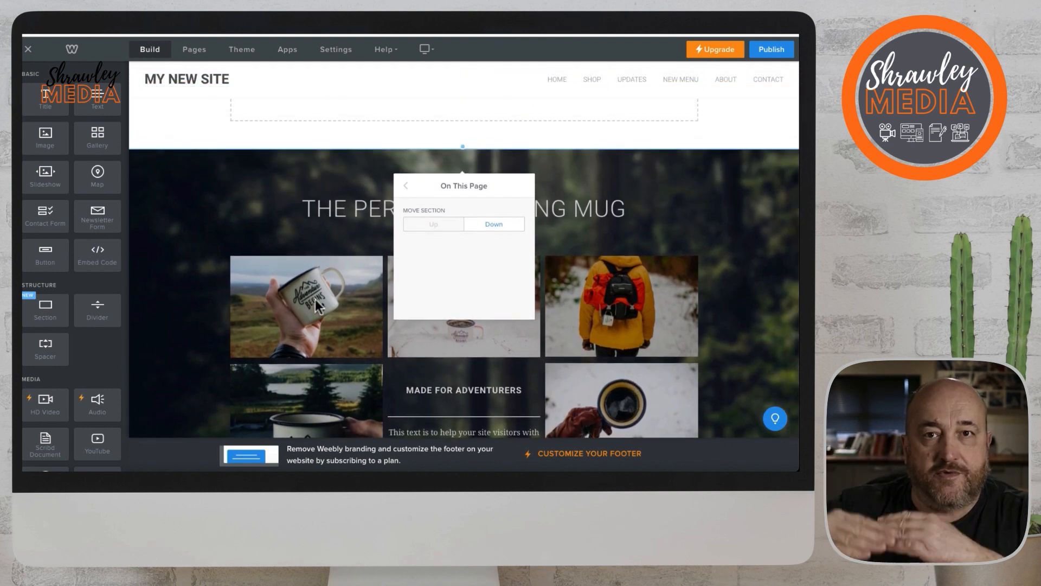
click(343, 293)
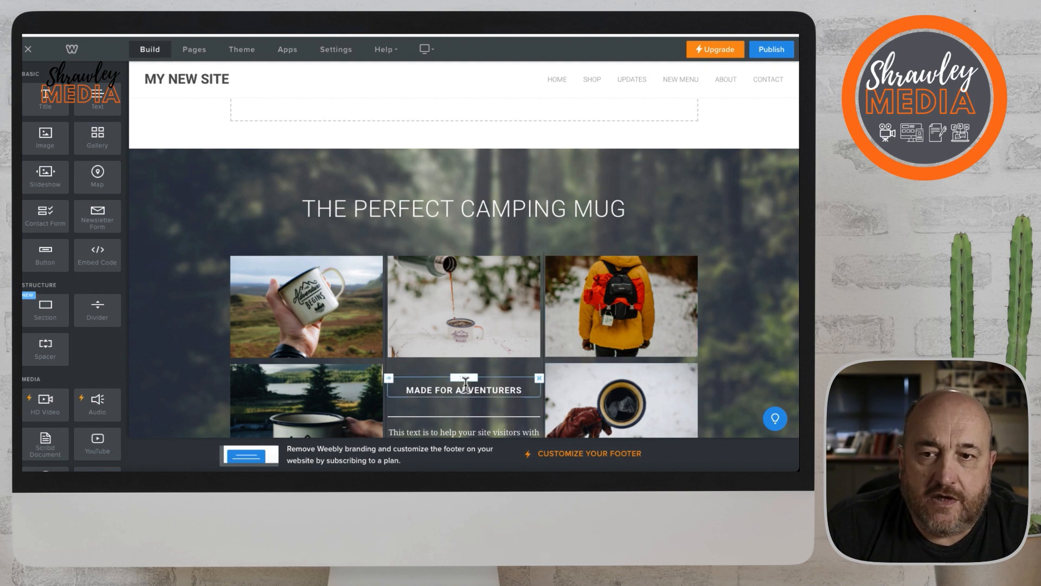
Return to the top and select the empty section under the header.
scroll(461, 415, down, 2)
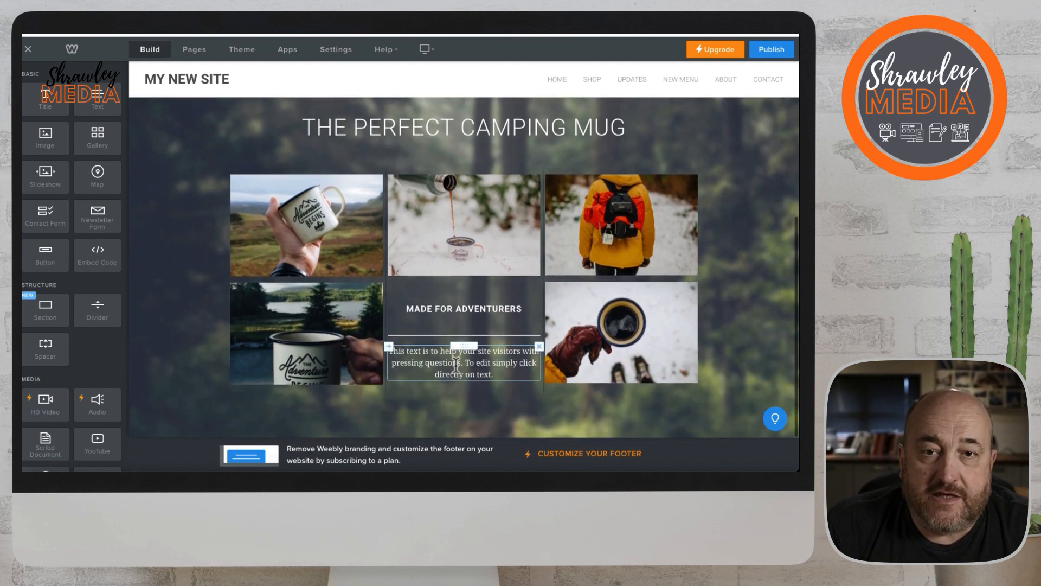
scroll(460, 320, up, 4)
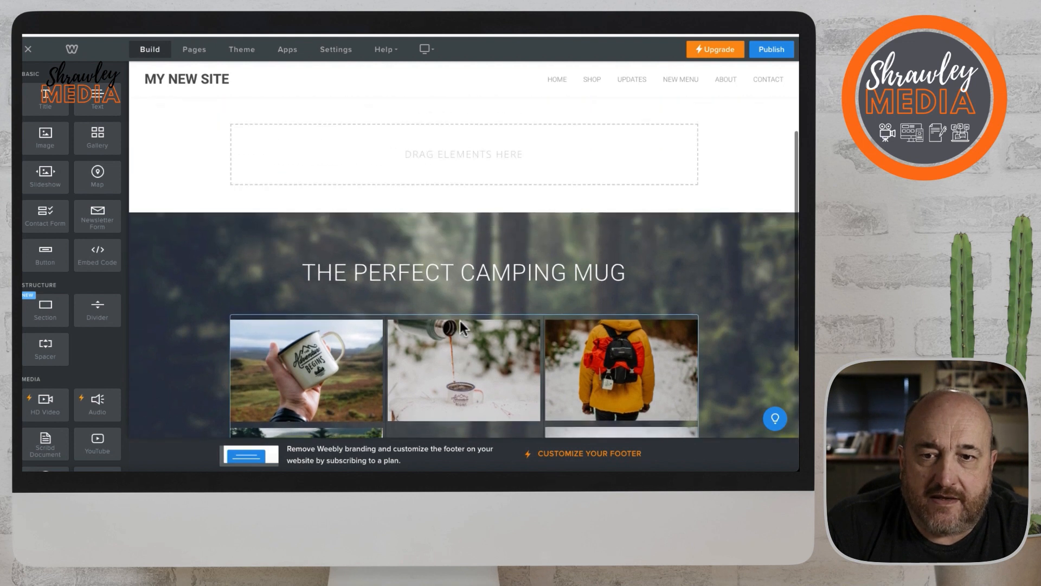
scroll(470, 310, up, 2)
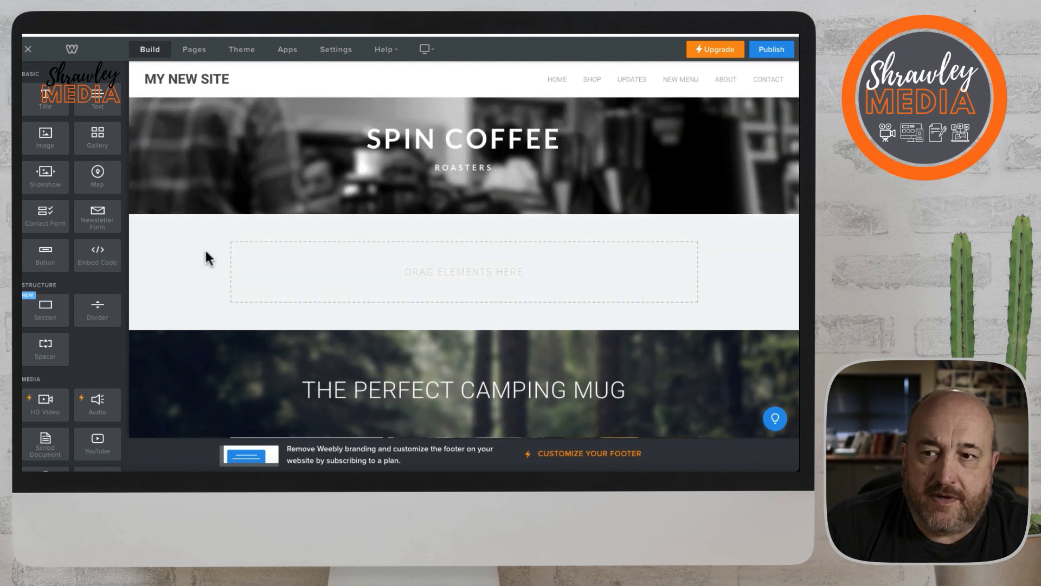
click(206, 251)
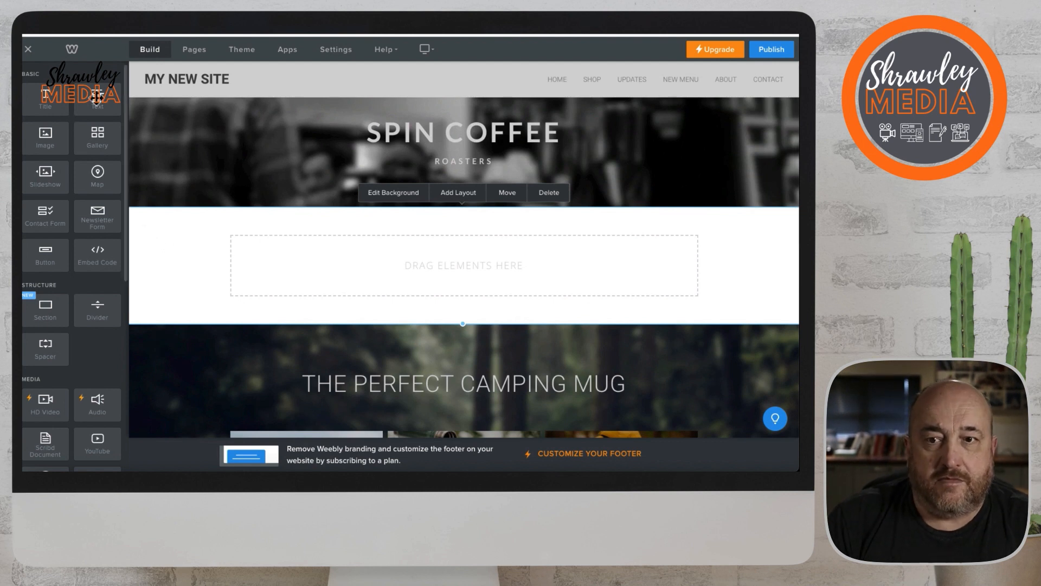
Place a Title and a Text paragraph into the empty section.
click(44, 99)
drag(45, 100, 157, 217)
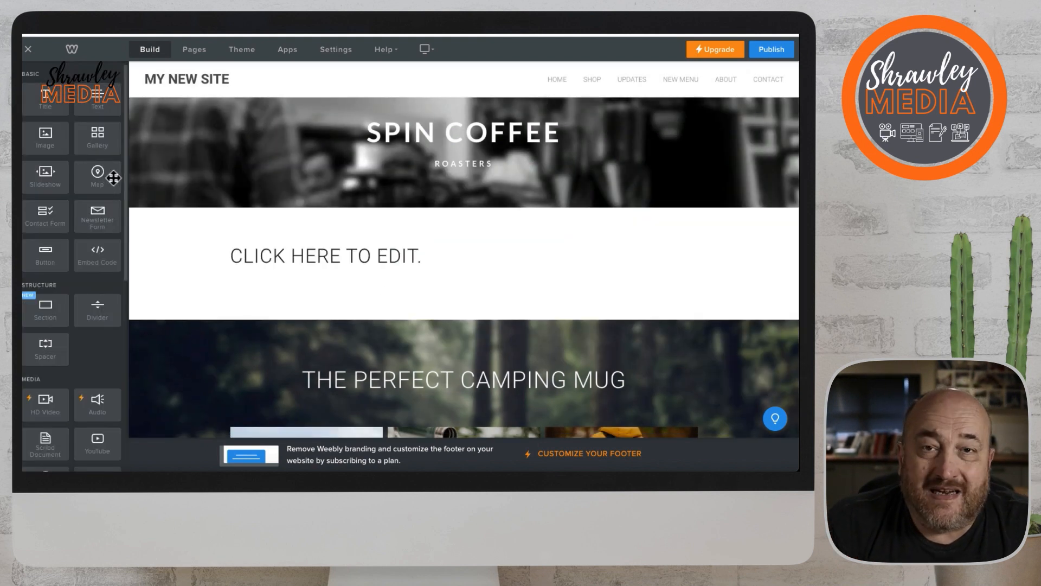
drag(93, 99, 249, 257)
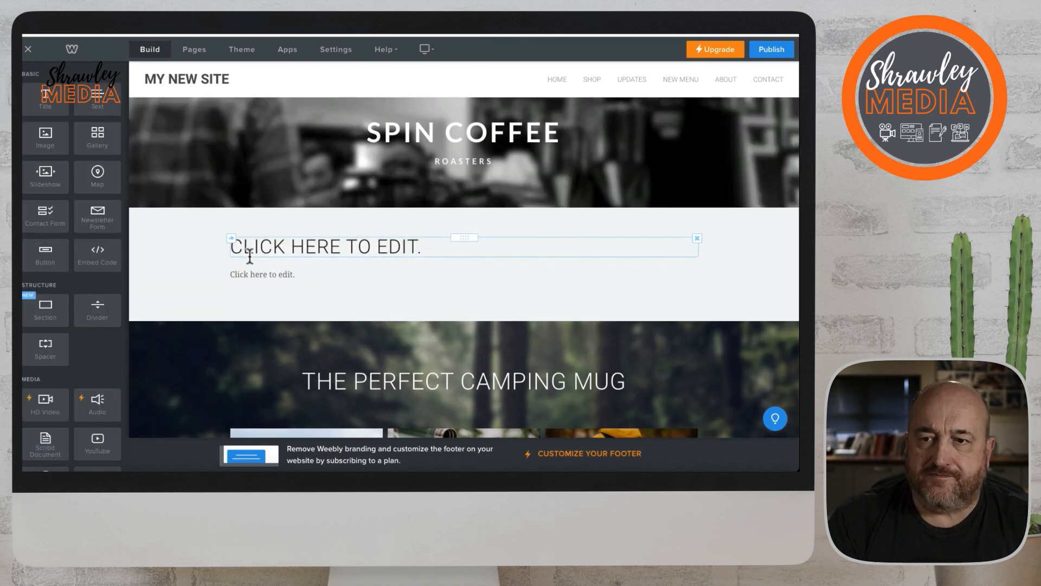
Make the text section and the Spin Coffee header taller, then select the title section.
mouse_move(441, 305)
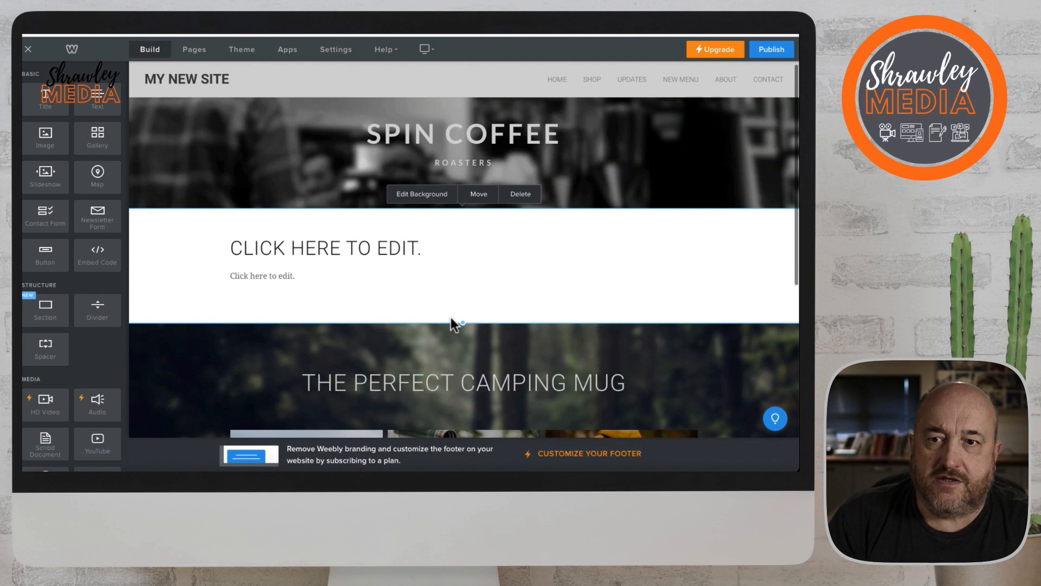
drag(462, 327, 457, 423)
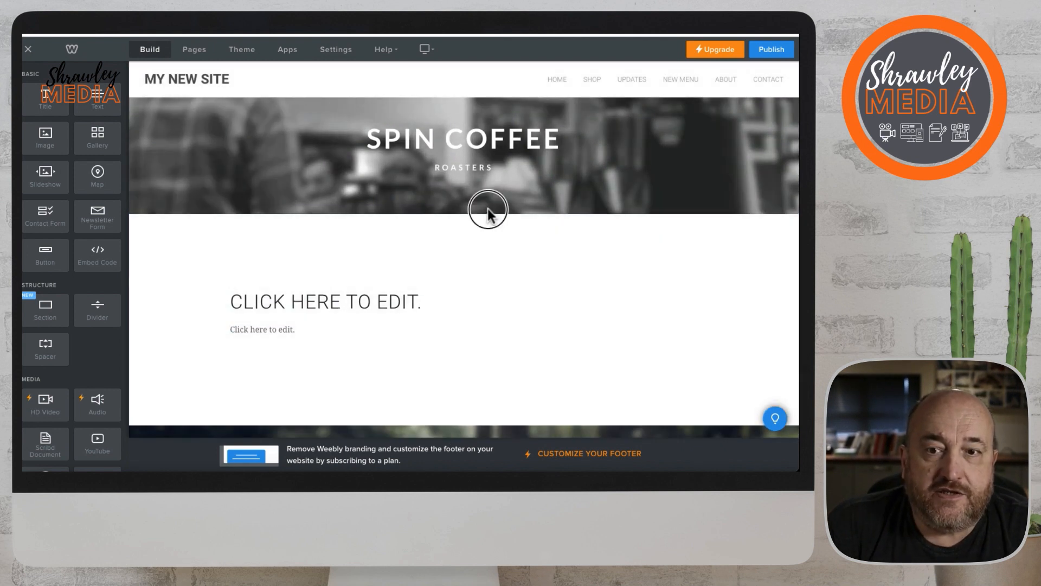
mouse_move(470, 215)
drag(466, 216, 465, 252)
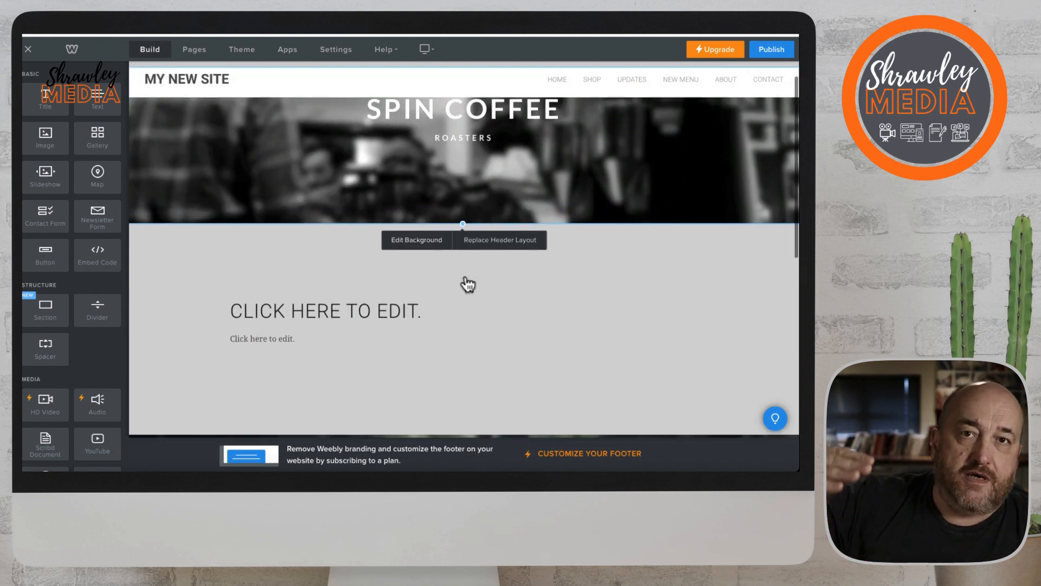
scroll(465, 284, down, 5)
scroll(414, 262, up, 2)
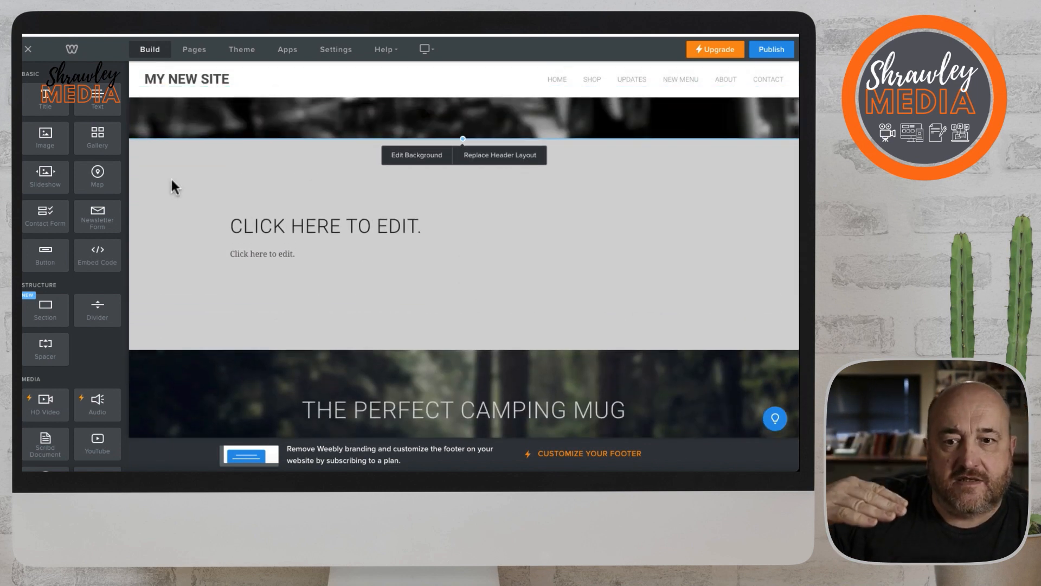
click(161, 162)
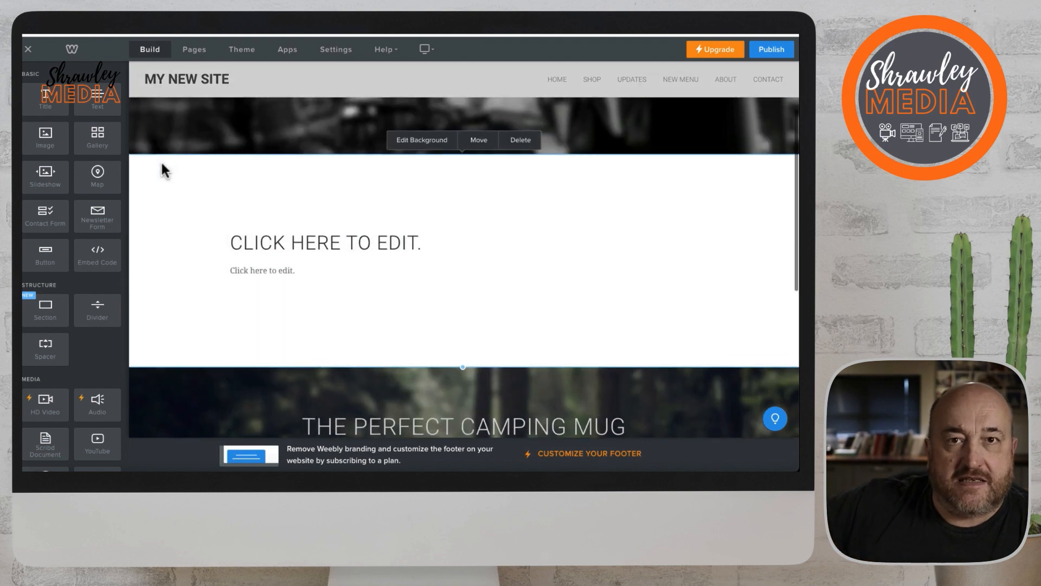
Give the placeholder section a solid light grey #e0e0e0 background colour.
click(423, 146)
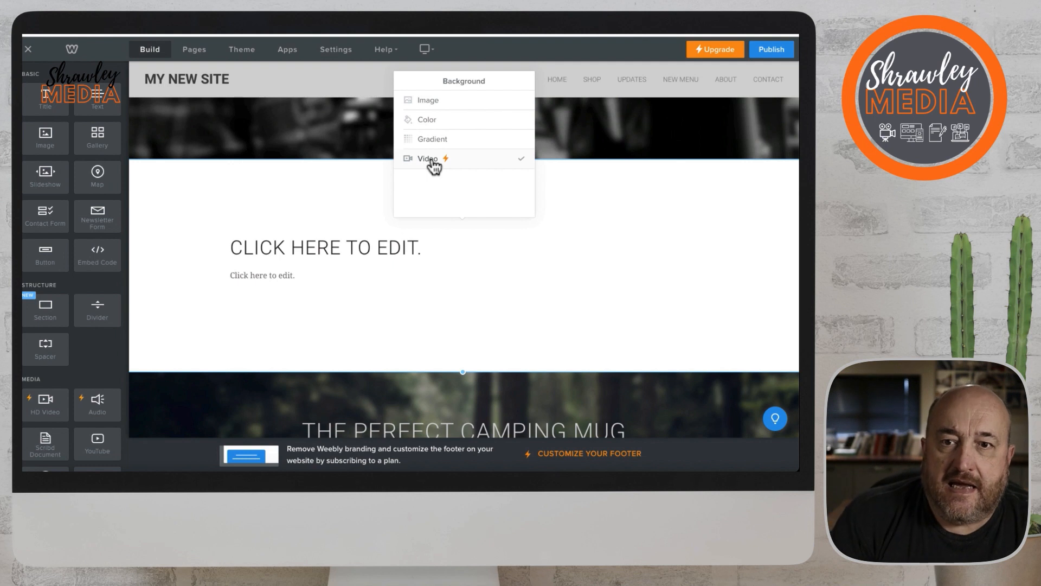
click(443, 123)
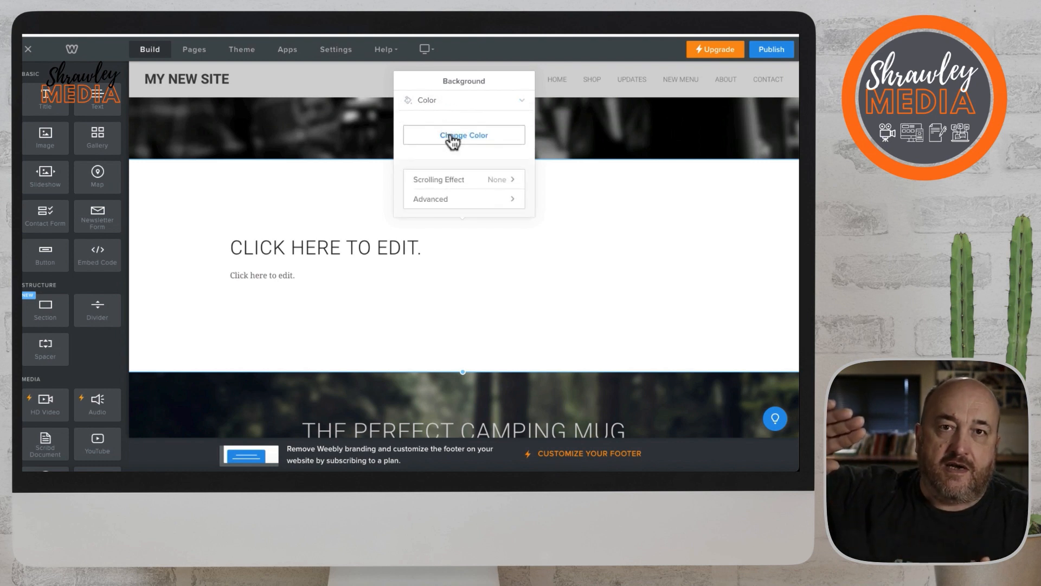
click(453, 138)
click(467, 159)
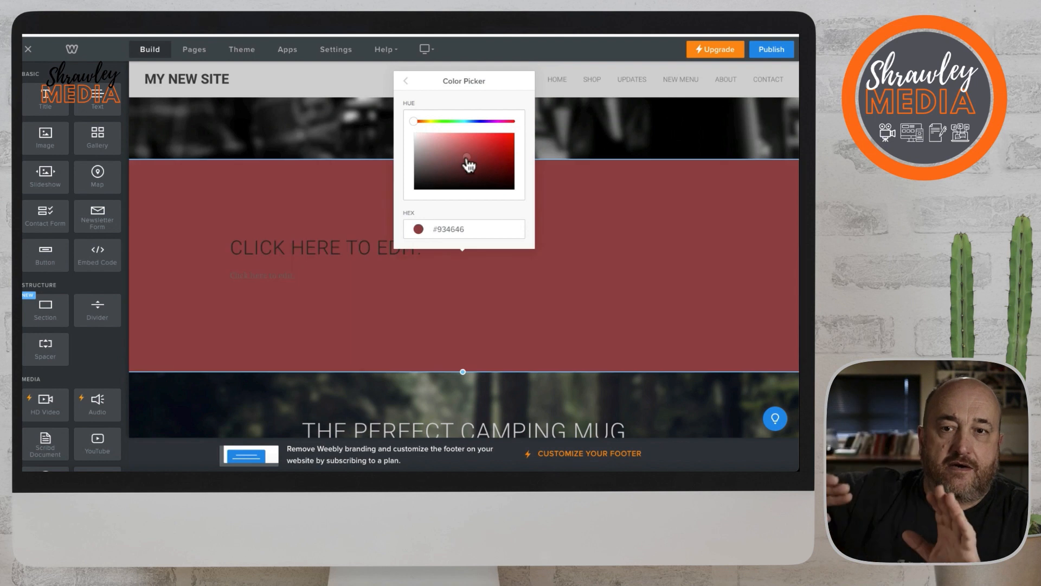
click(437, 147)
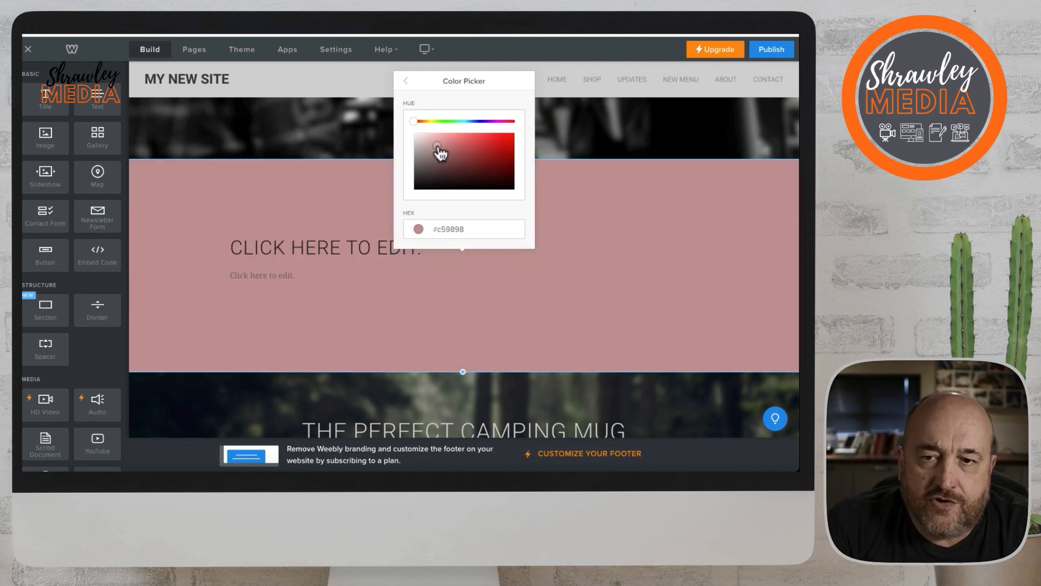
mouse_move(498, 150)
mouse_down()
mouse_move(425, 148)
mouse_move(409, 135)
mouse_move(403, 145)
mouse_up()
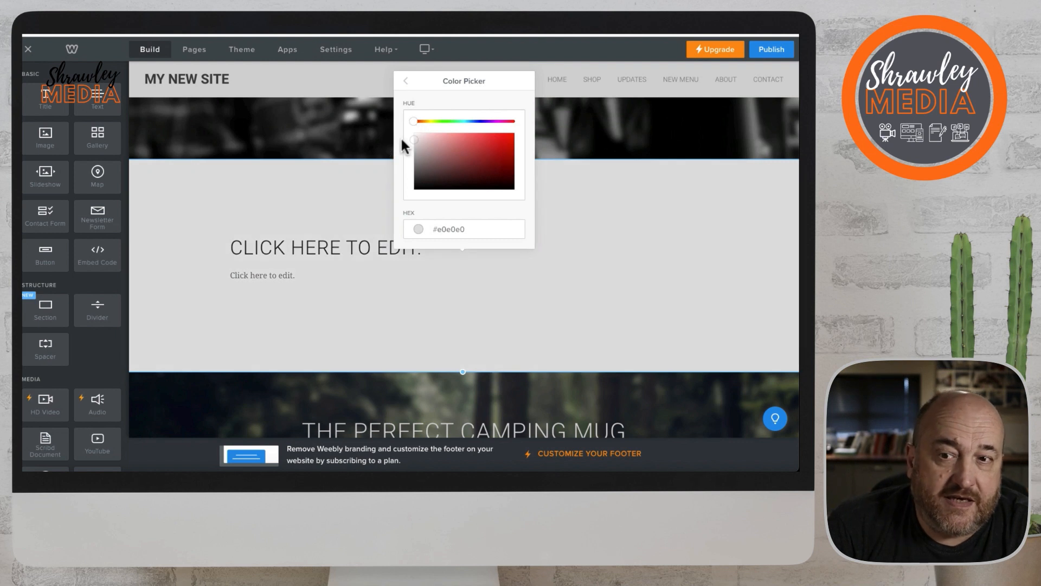
click(405, 82)
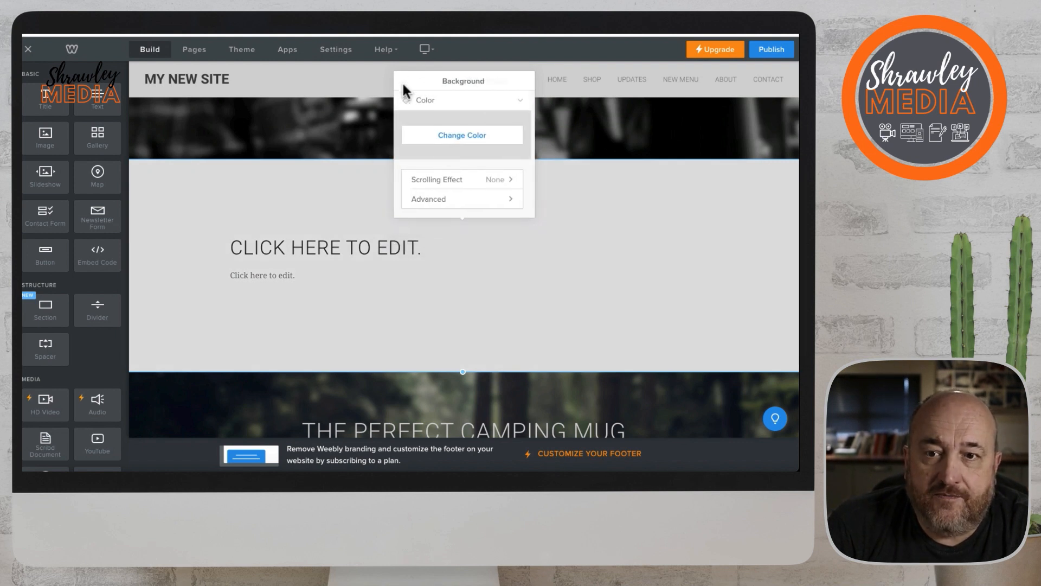
click(318, 186)
scroll(347, 193, down, 5)
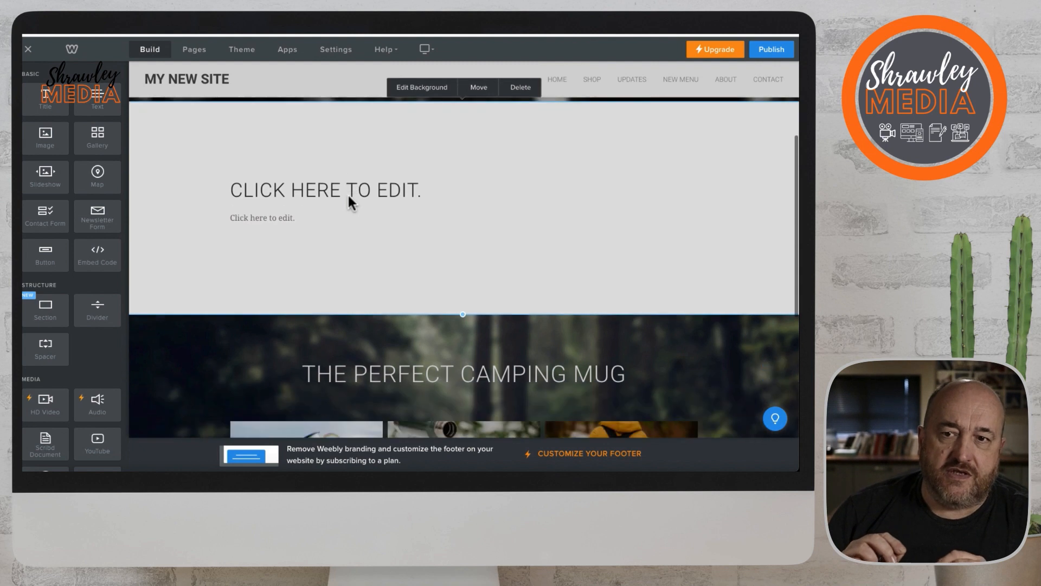
Add a new blank section below the grey section and select it.
scroll(347, 196, up, 2)
scroll(348, 193, up, 4)
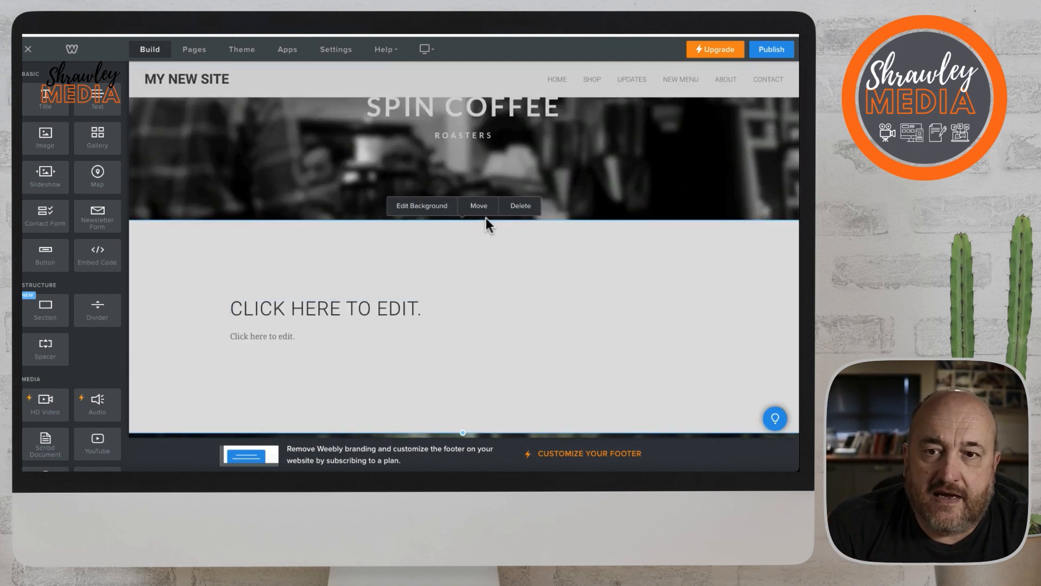
scroll(486, 217, down, 5)
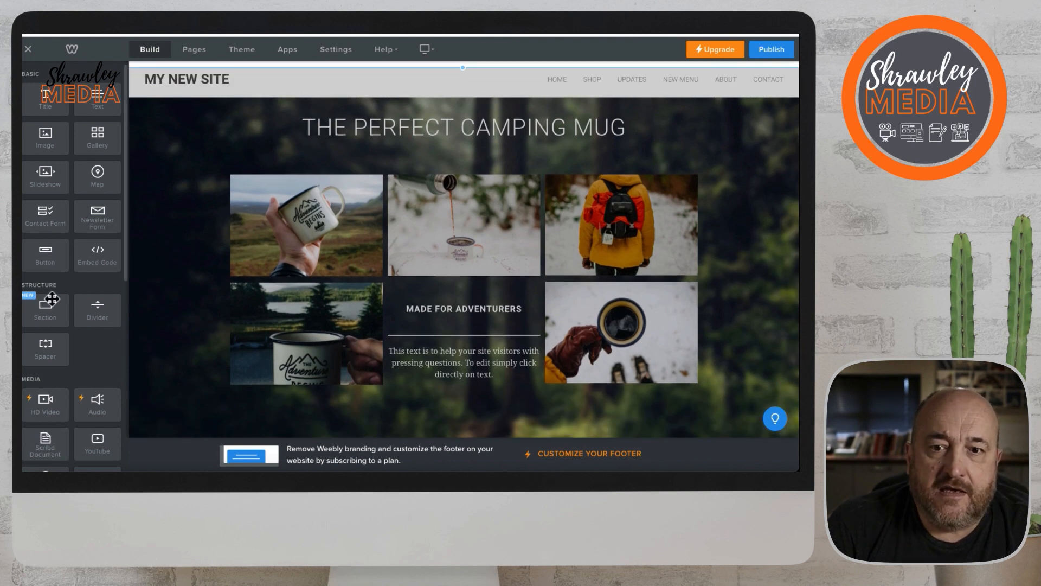
drag(43, 308, 346, 227)
click(289, 217)
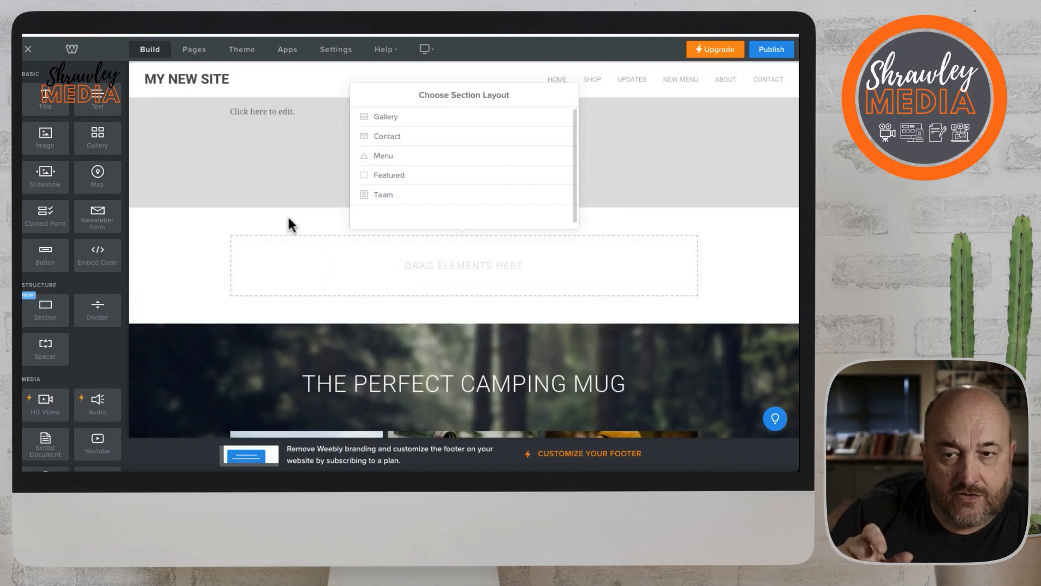
click(374, 222)
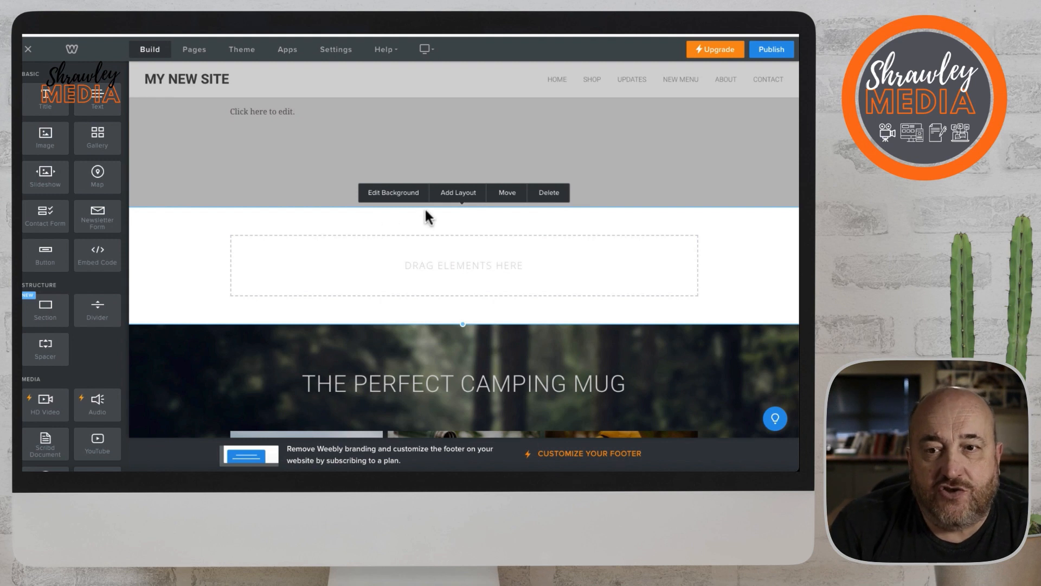
Preview the Featured section layouts without applying one.
click(459, 193)
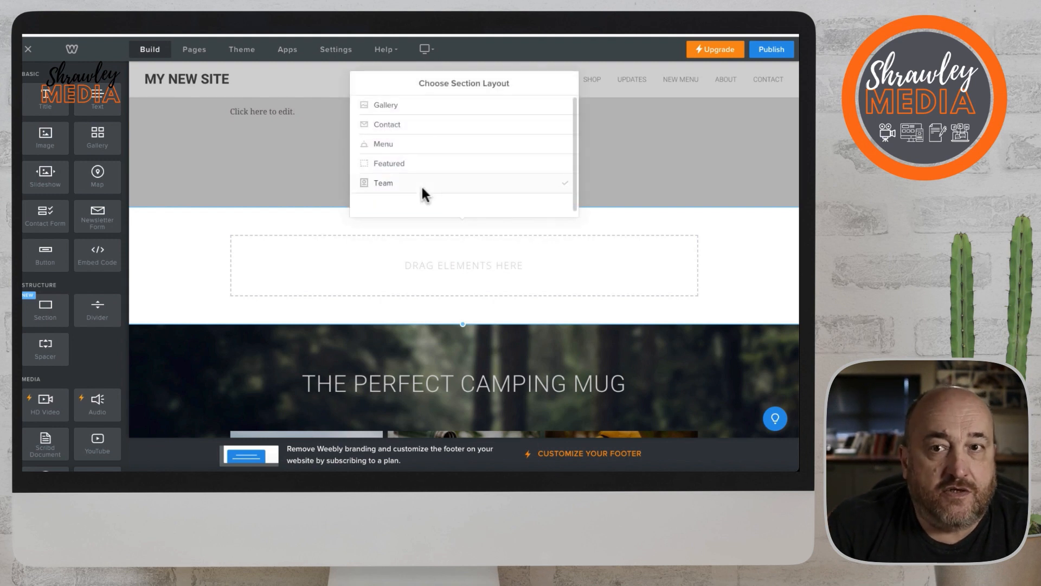
click(395, 164)
scroll(458, 179, down, 5)
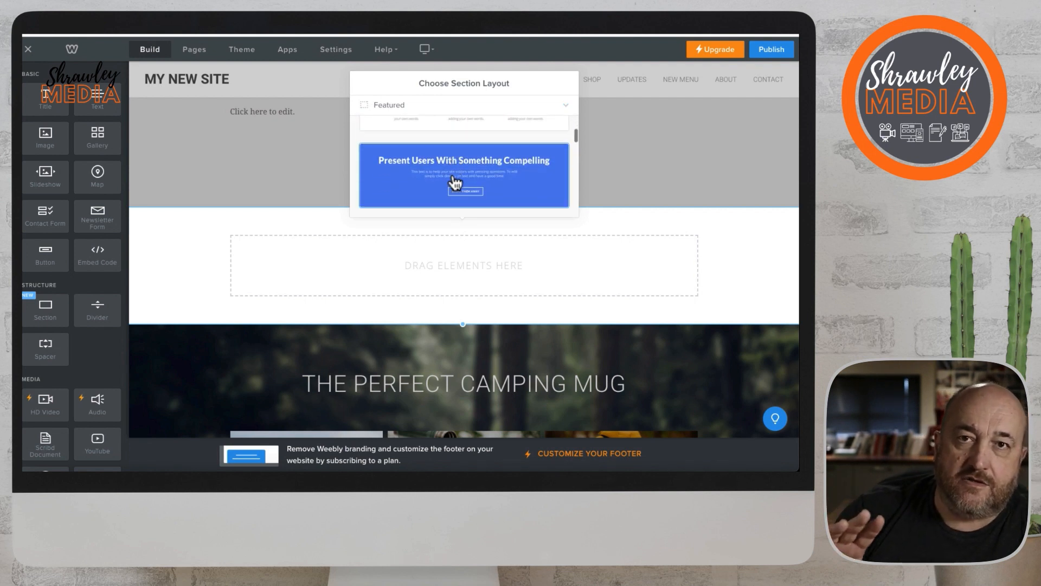
scroll(467, 179, down, 5)
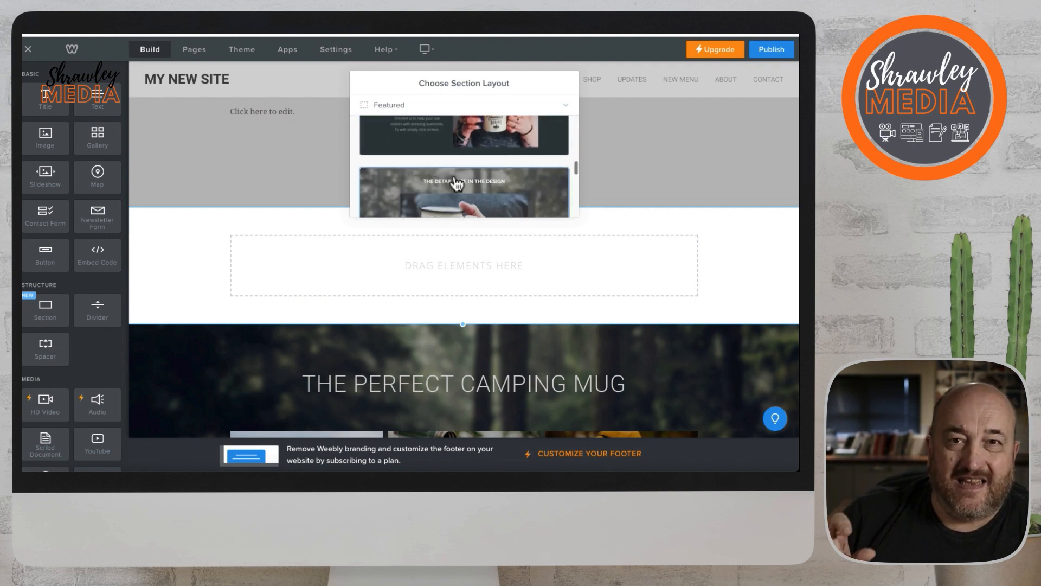
scroll(434, 176, down, 5)
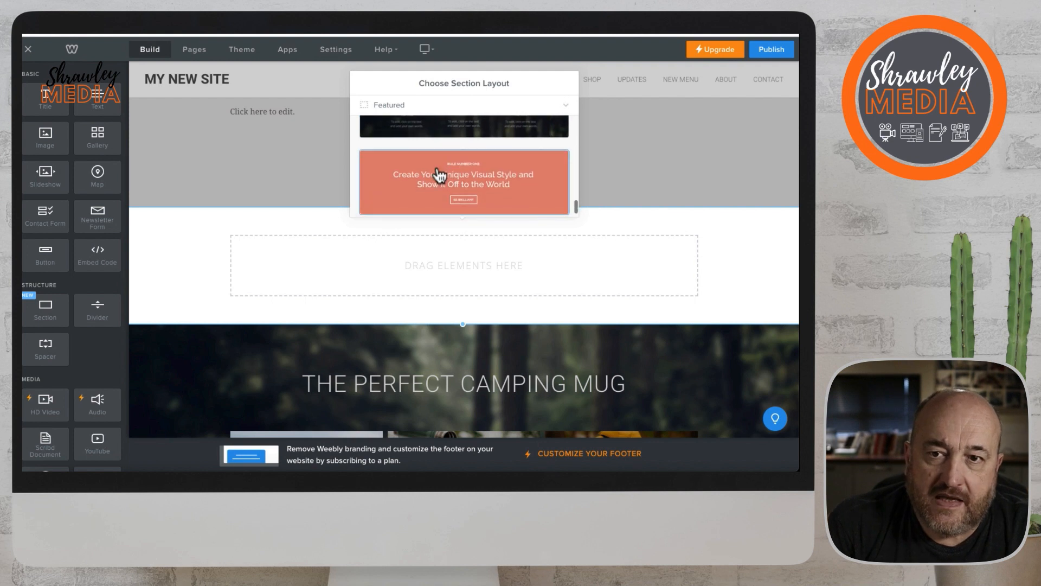
scroll(439, 173, up, 4)
scroll(423, 152, up, 5)
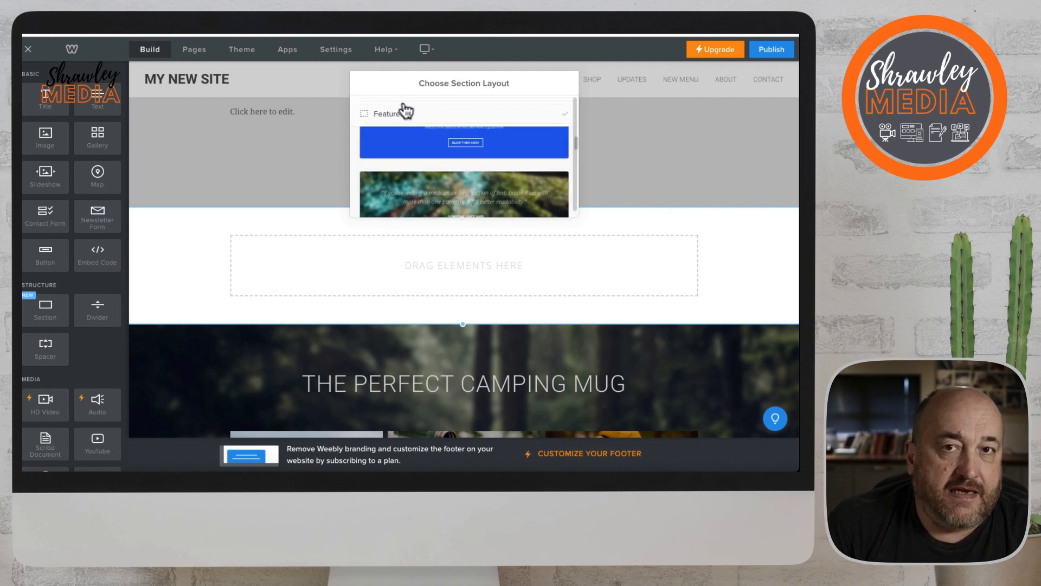
Preview the Team layouts, then close the chooser without applying any.
click(388, 105)
click(408, 183)
scroll(477, 182, down, 5)
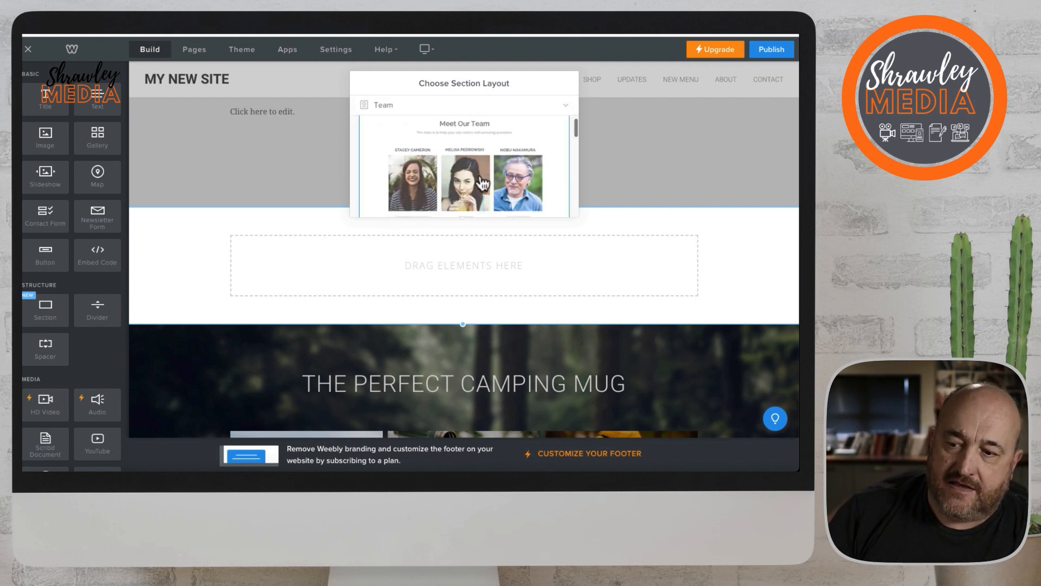
scroll(482, 181, up, 5)
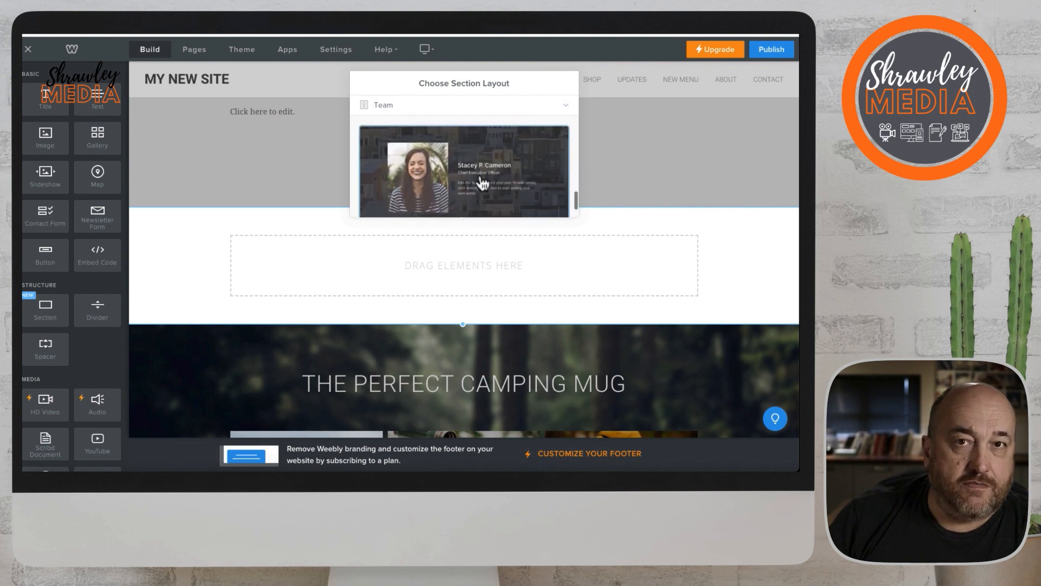
click(543, 105)
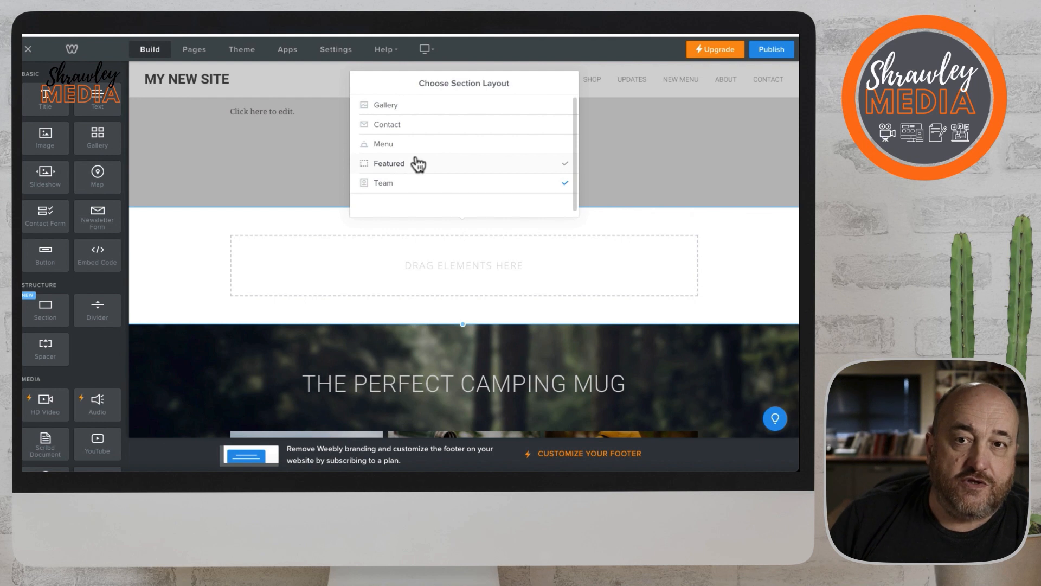
click(326, 221)
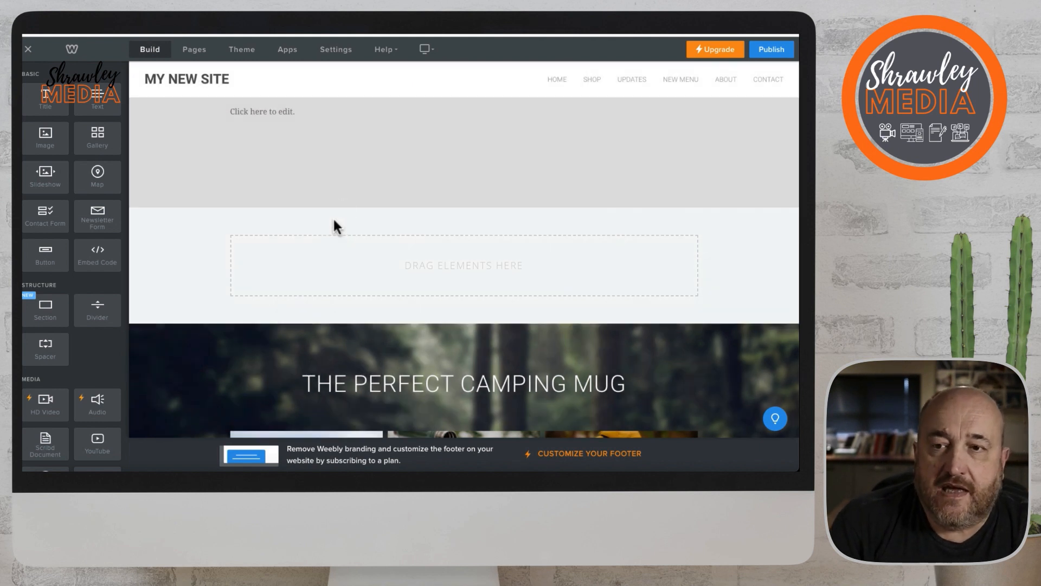
Give the empty middle section a solid light grey #d0d0d0 background colour.
click(332, 226)
click(404, 195)
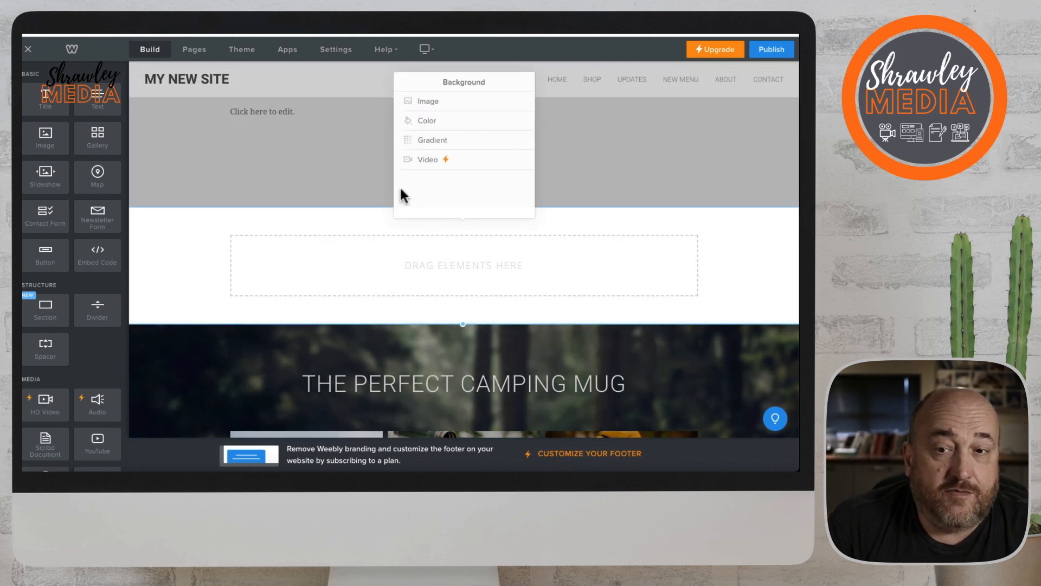
click(433, 127)
click(443, 145)
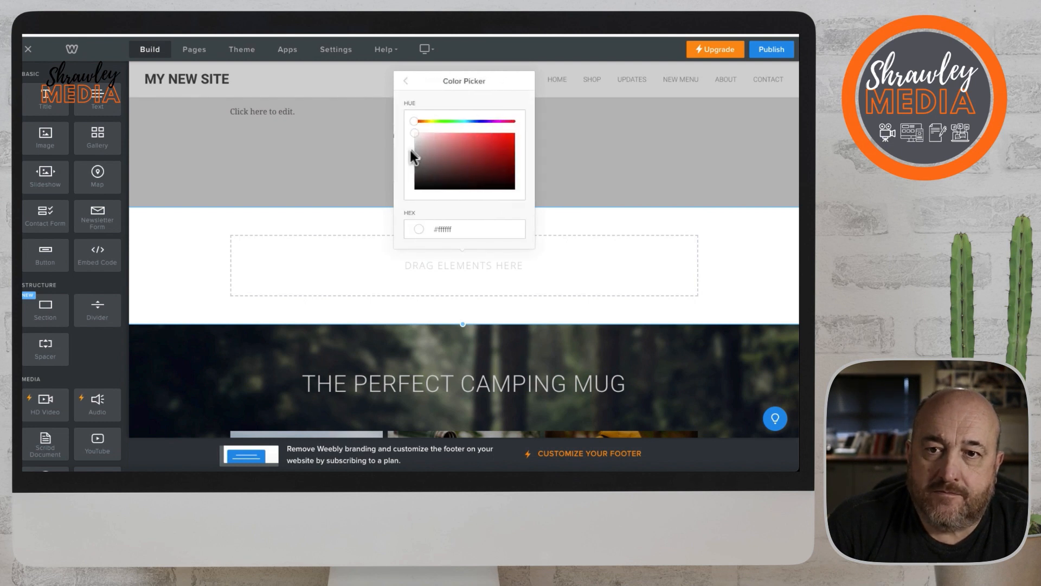
drag(415, 136, 408, 142)
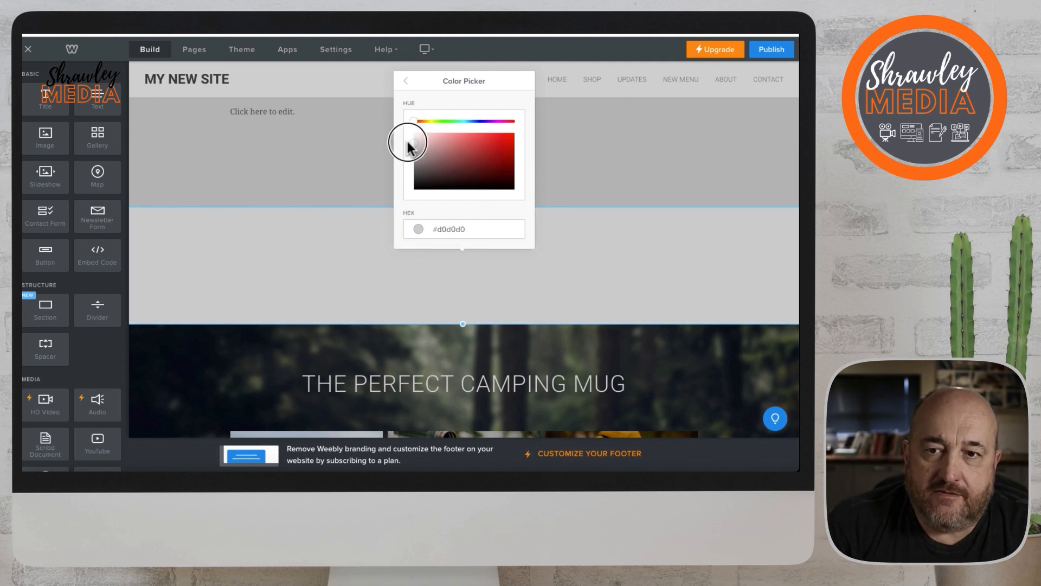
Set the section's scrolling effect to Reveal and close the background settings.
click(406, 82)
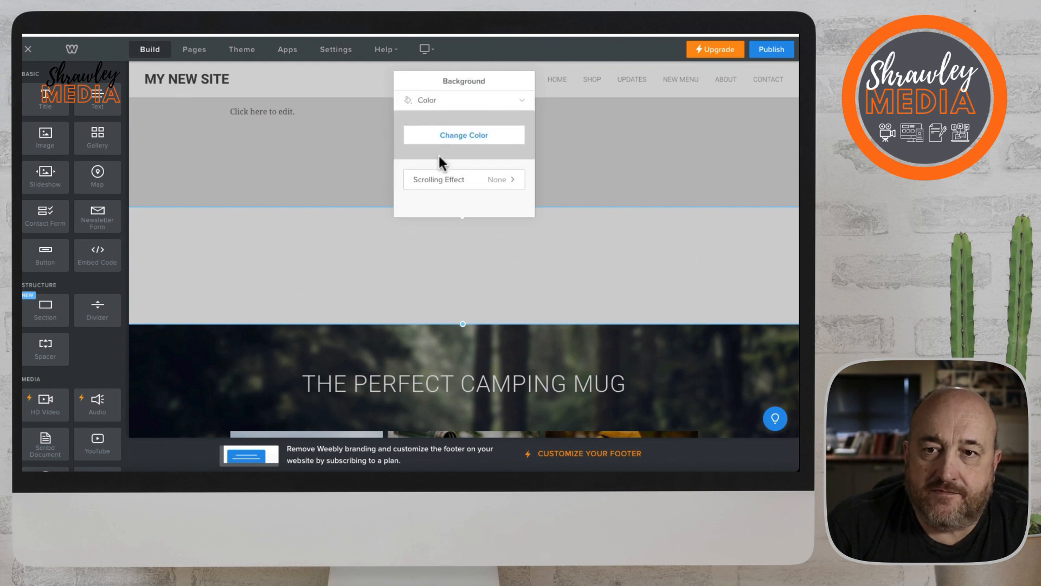
click(500, 185)
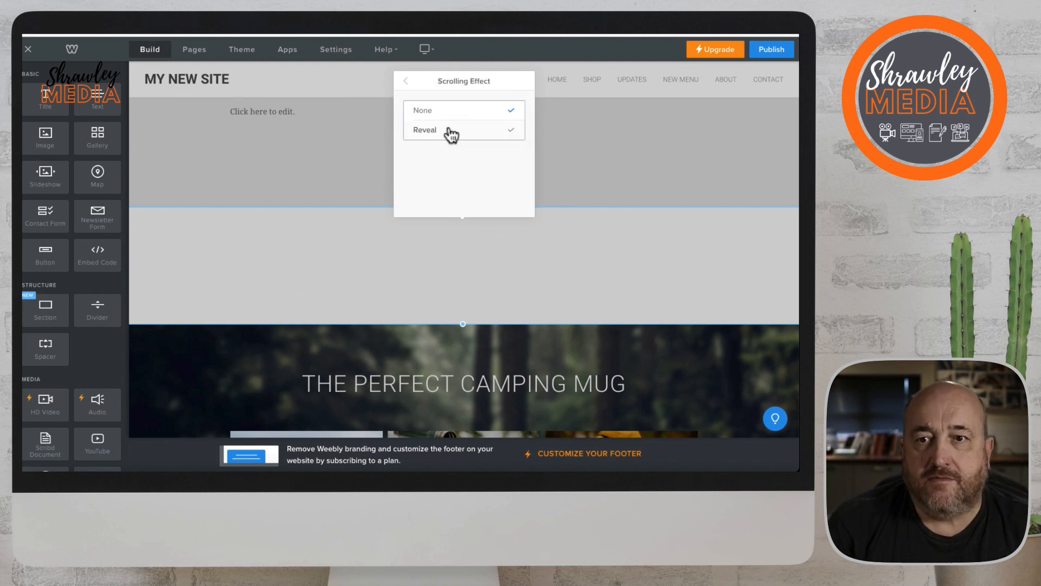
click(406, 83)
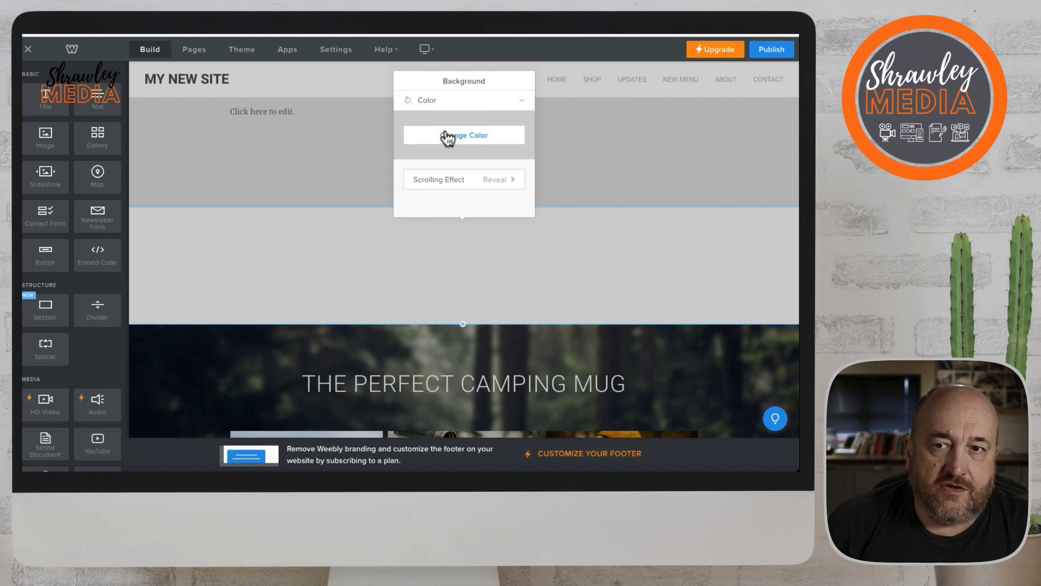
click(473, 184)
scroll(450, 129, up, 1)
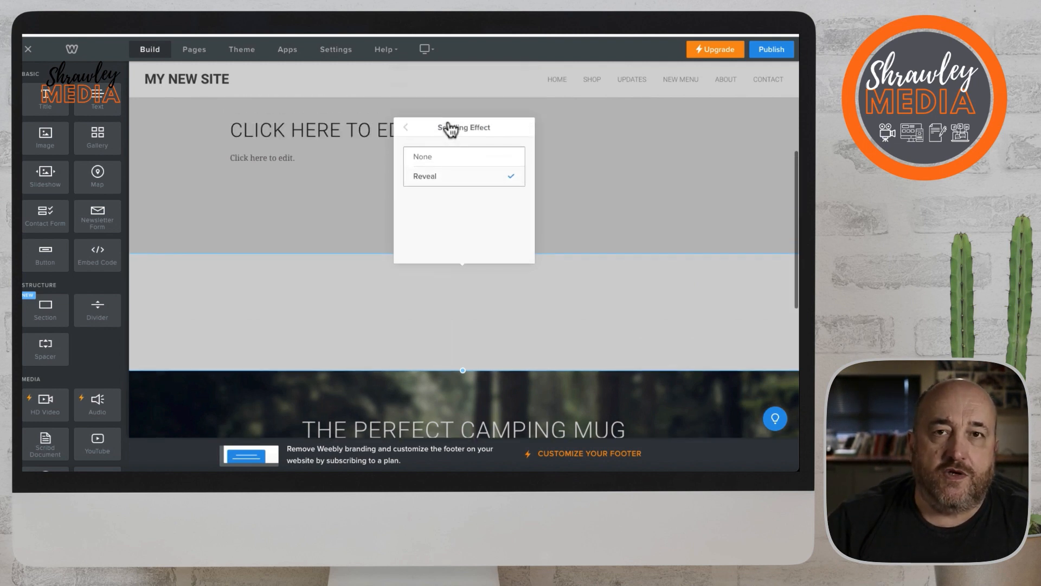
scroll(445, 128, up, 1)
scroll(440, 132, down, 1)
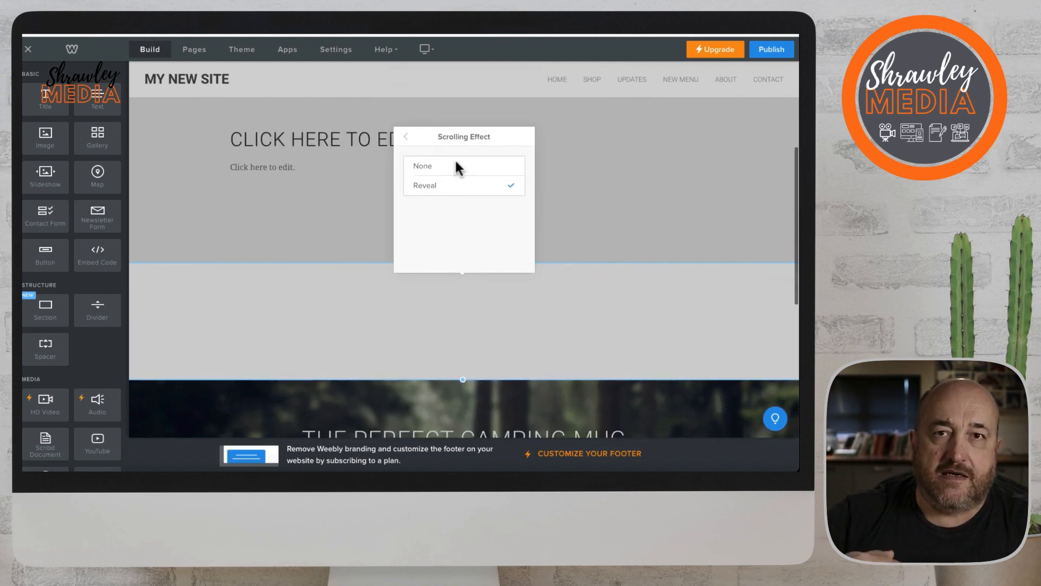
click(405, 137)
click(356, 193)
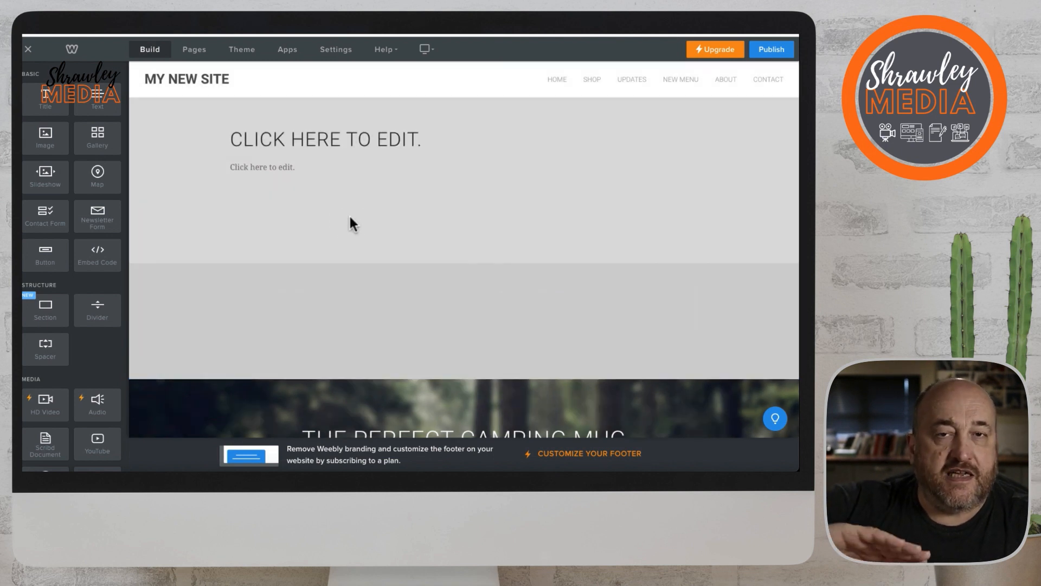
scroll(275, 194, up, 2)
Move the camping mug section down one place on the page.
click(473, 146)
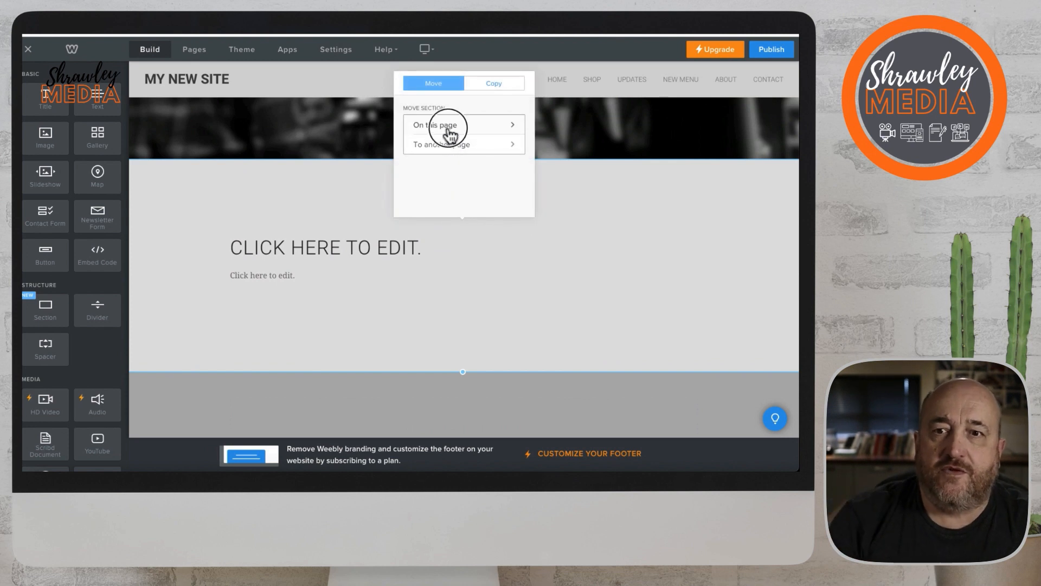
click(448, 128)
click(491, 123)
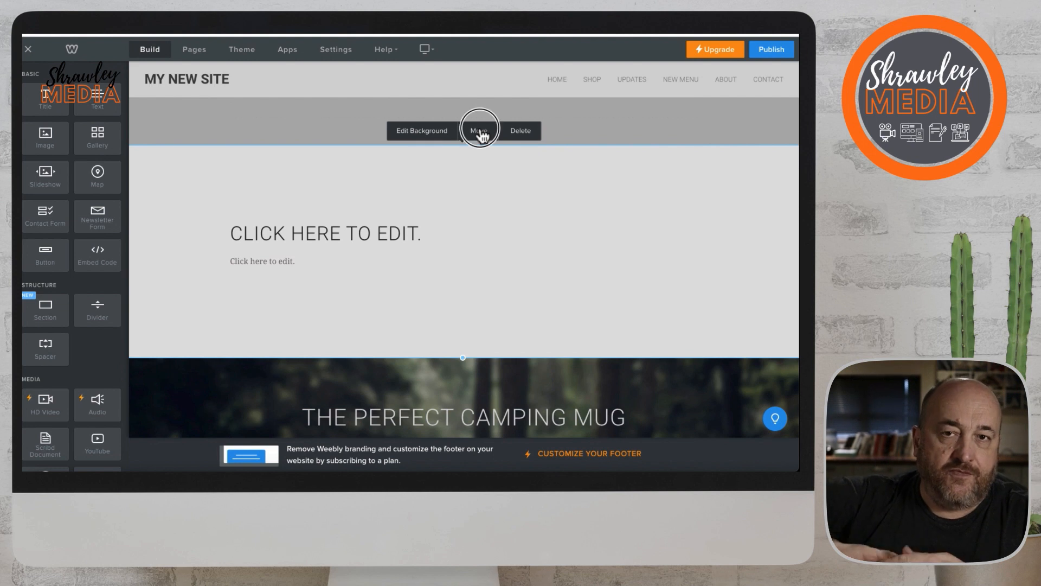
Move the grey placeholder section down below the camping mug gallery.
click(481, 134)
click(473, 130)
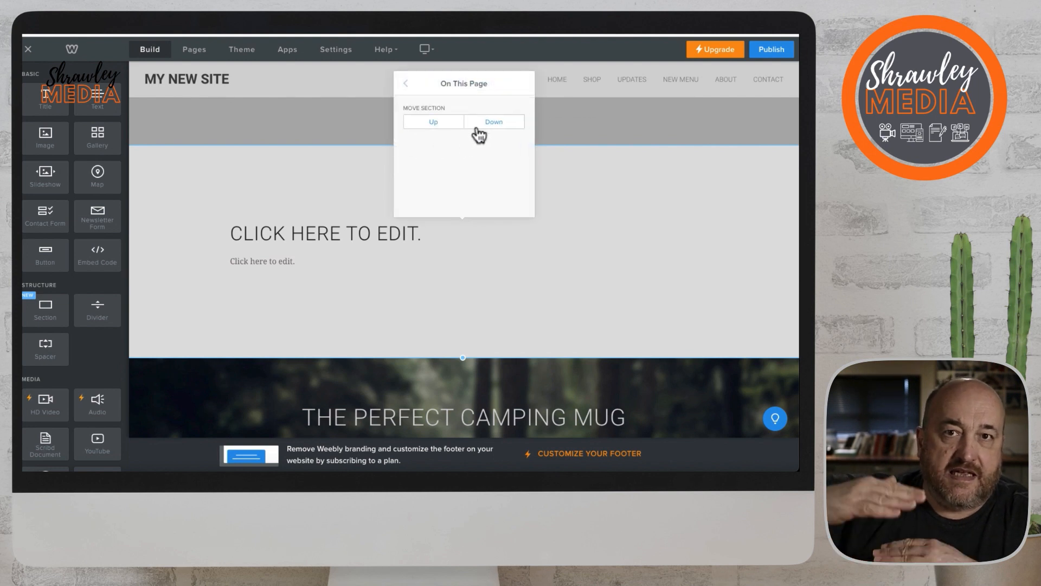
click(488, 125)
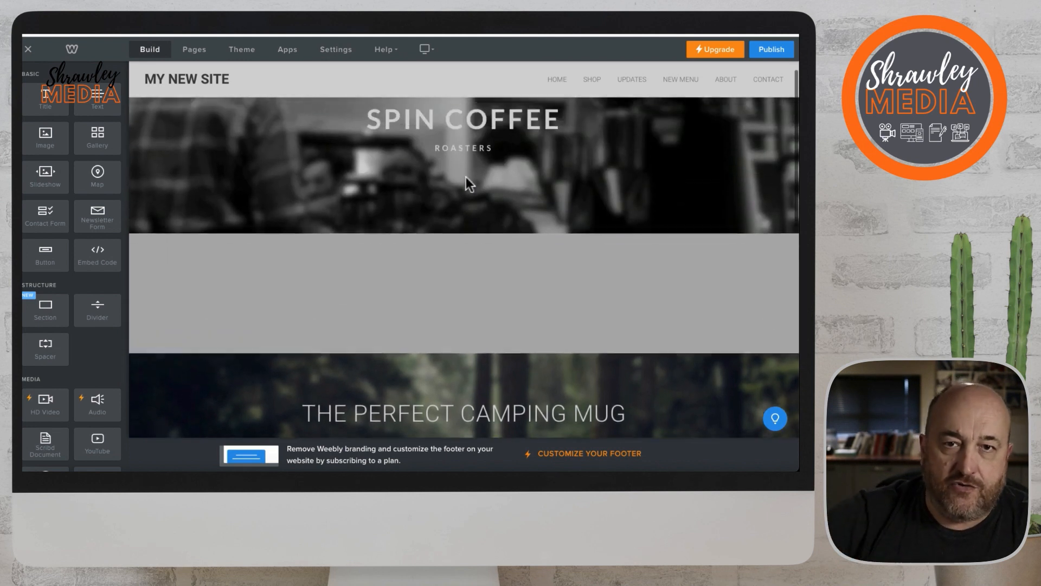
click(433, 245)
scroll(437, 247, down, 1)
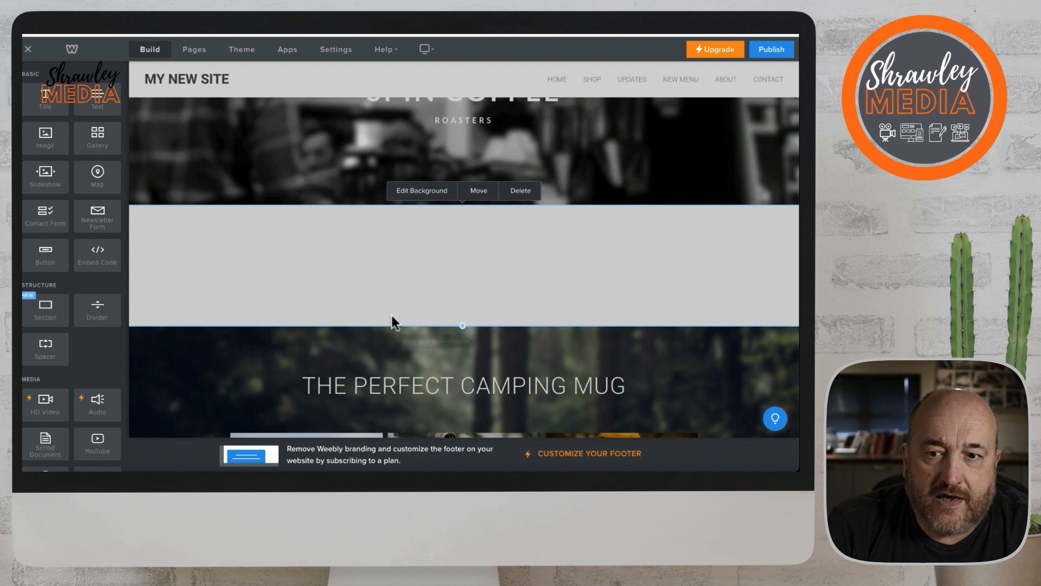
scroll(395, 312, down, 10)
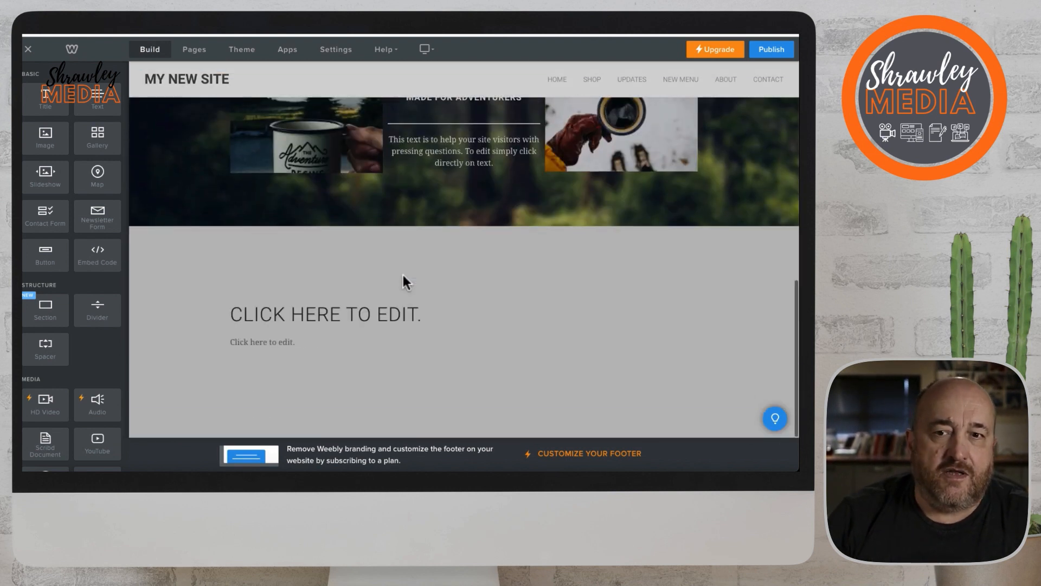
scroll(402, 272, up, 8)
scroll(403, 272, down, 4)
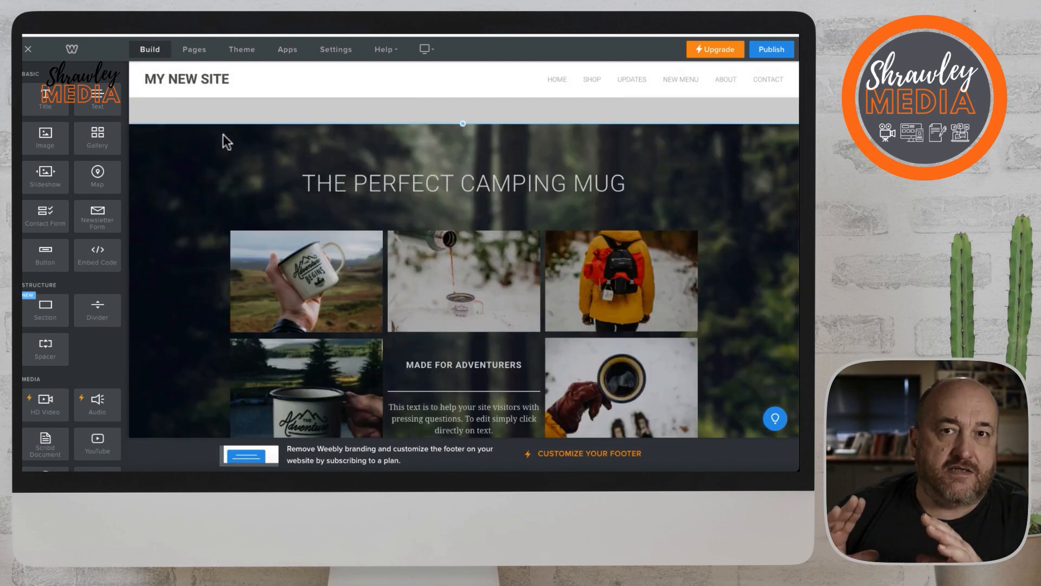
scroll(226, 134, up, 3)
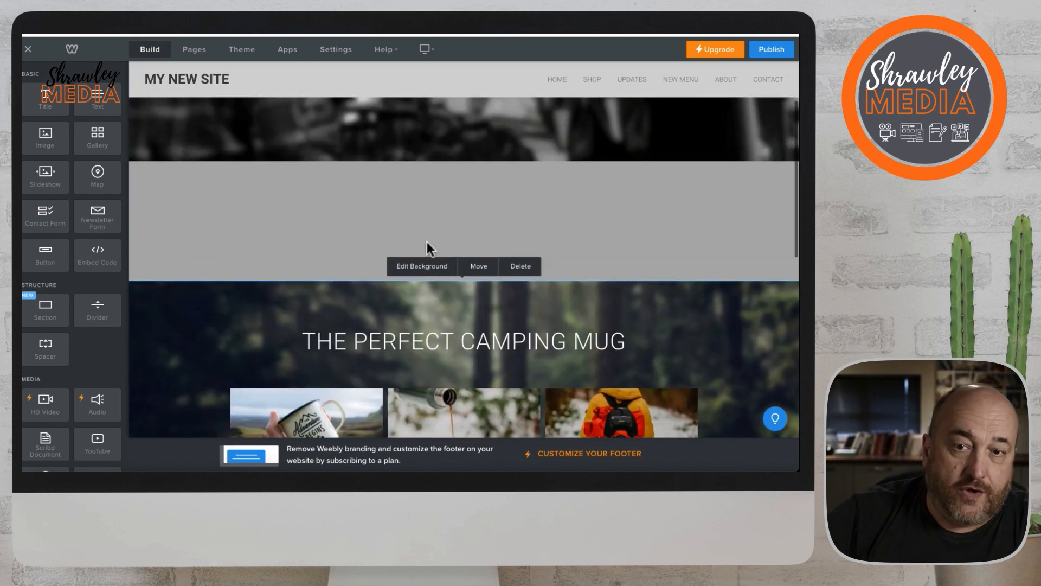
Apply the Parallax scrolling effect to the camping mug section's forest photo background.
click(444, 271)
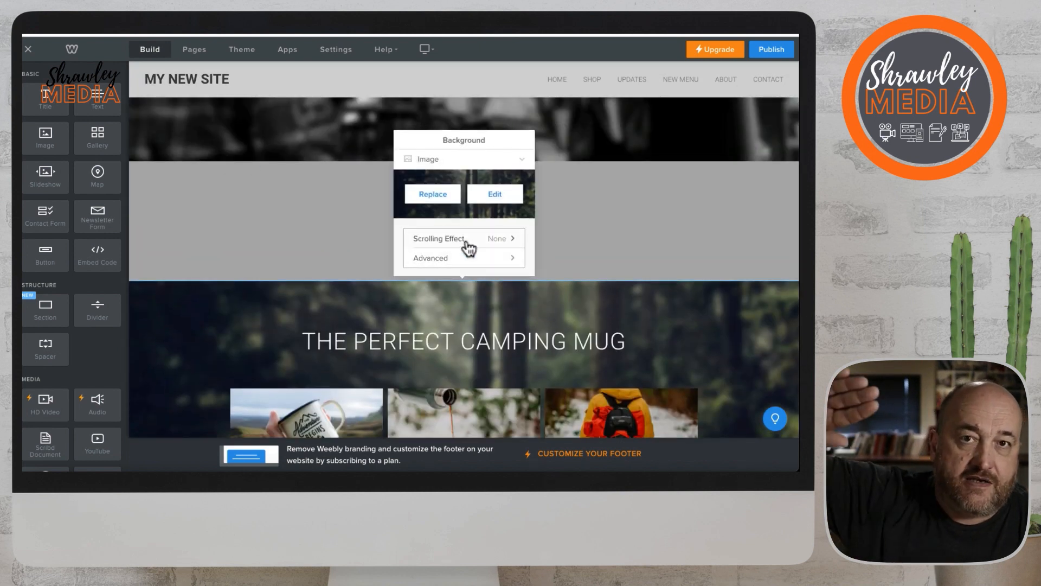
click(469, 245)
click(443, 191)
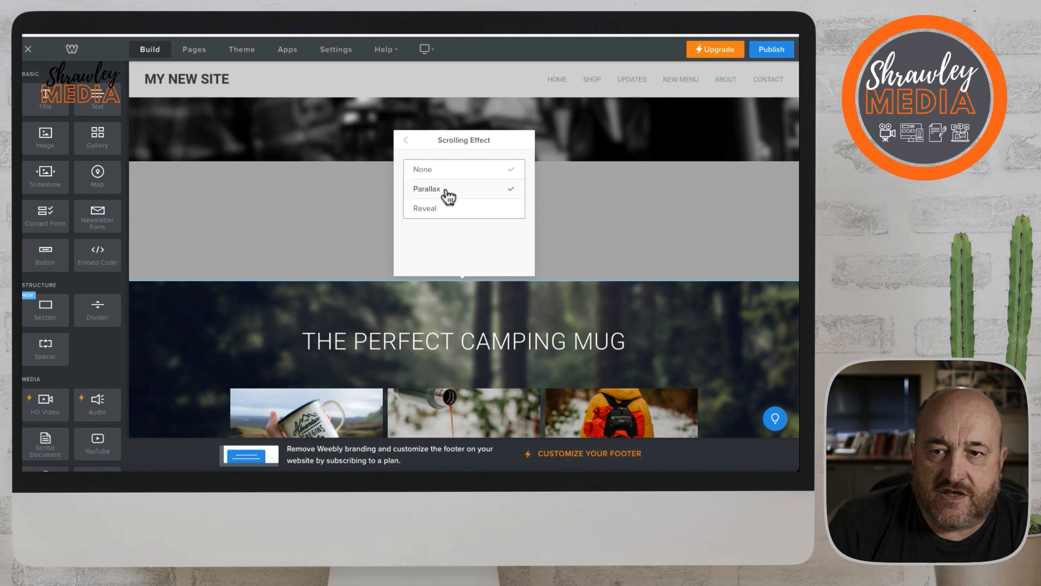
click(300, 220)
scroll(458, 242, up, 2)
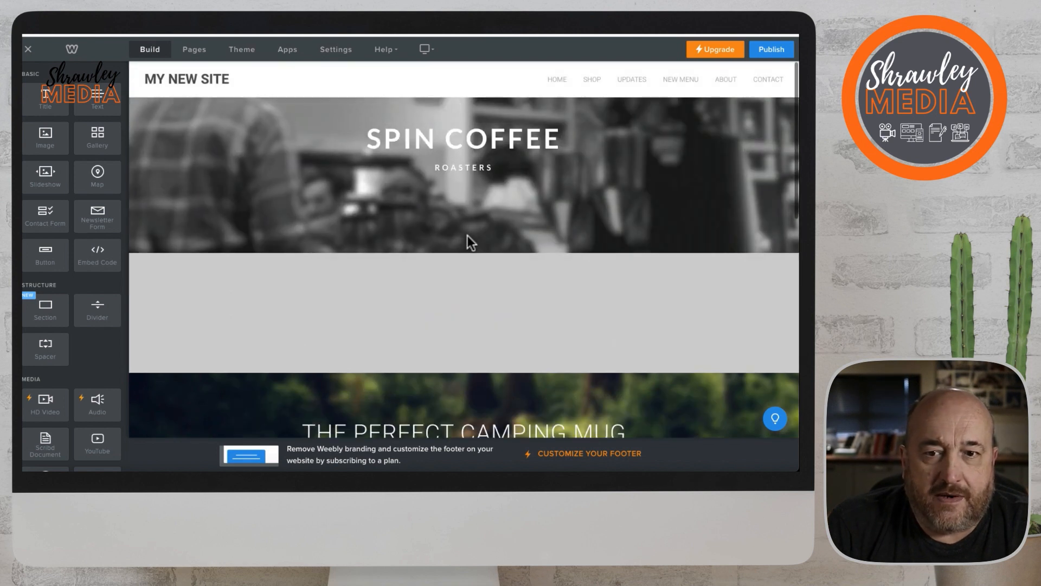
scroll(467, 243, down, 3)
scroll(469, 239, down, 4)
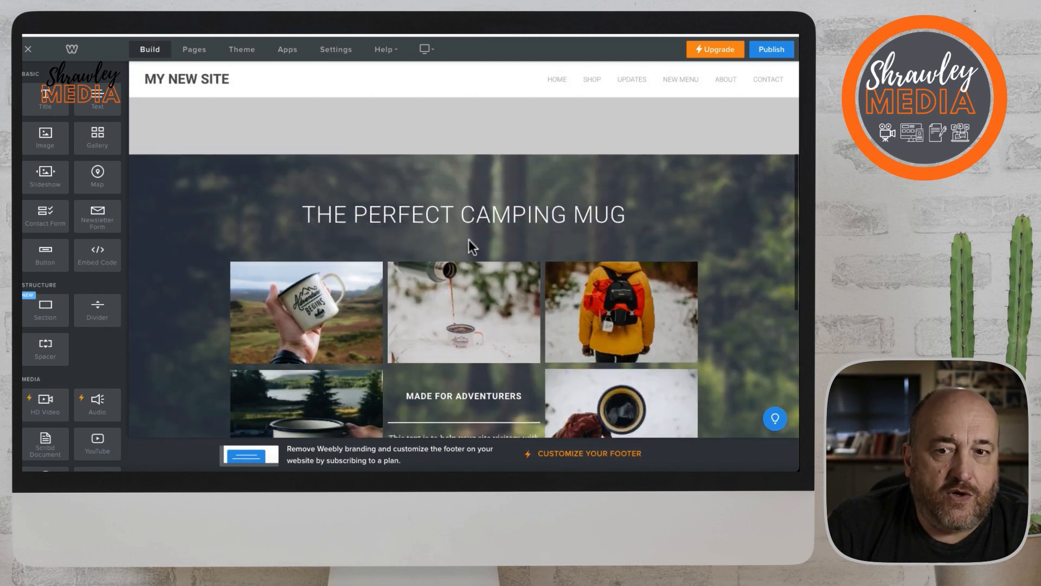
scroll(470, 241, down, 3)
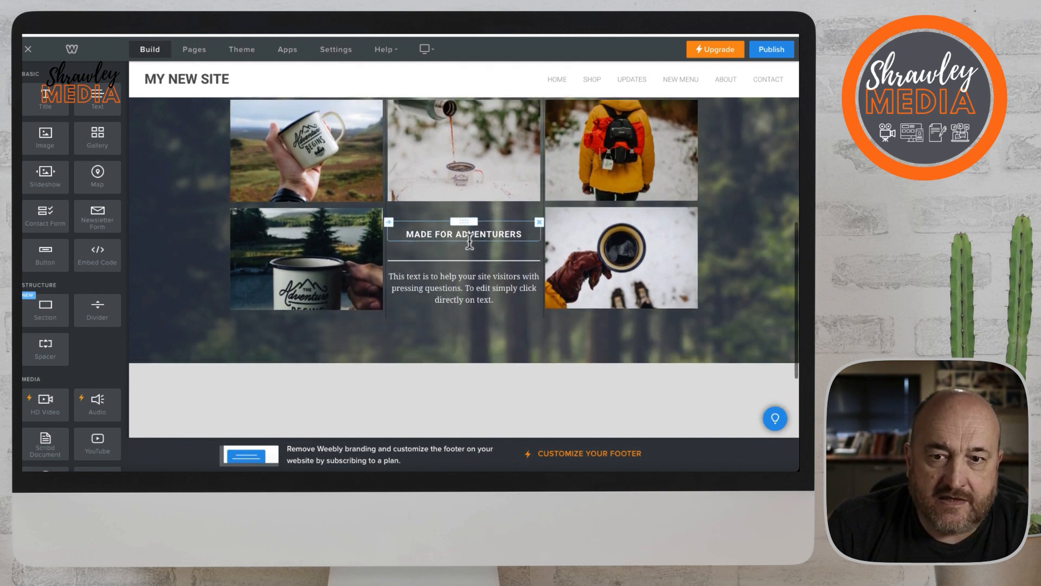
scroll(468, 241, up, 6)
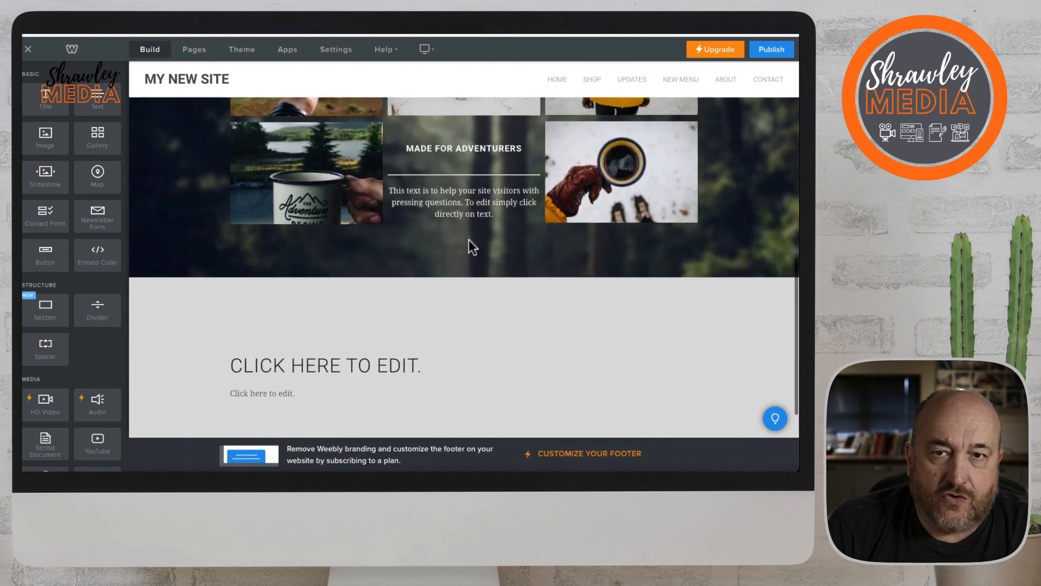
scroll(469, 239, up, 4)
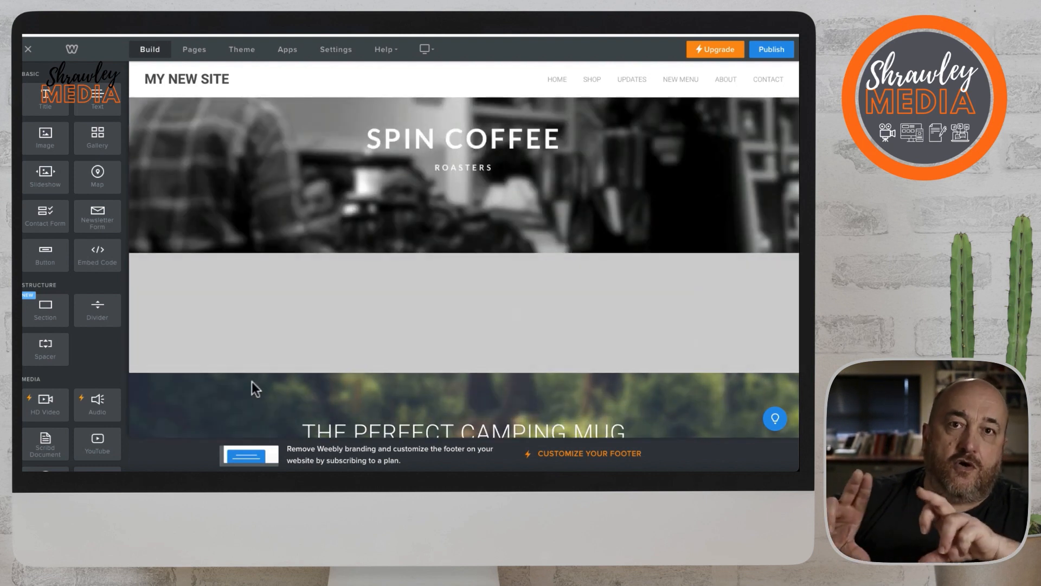
Change the Perfect Camping Mug section's scrolling effect from Parallax to Reveal.
click(253, 387)
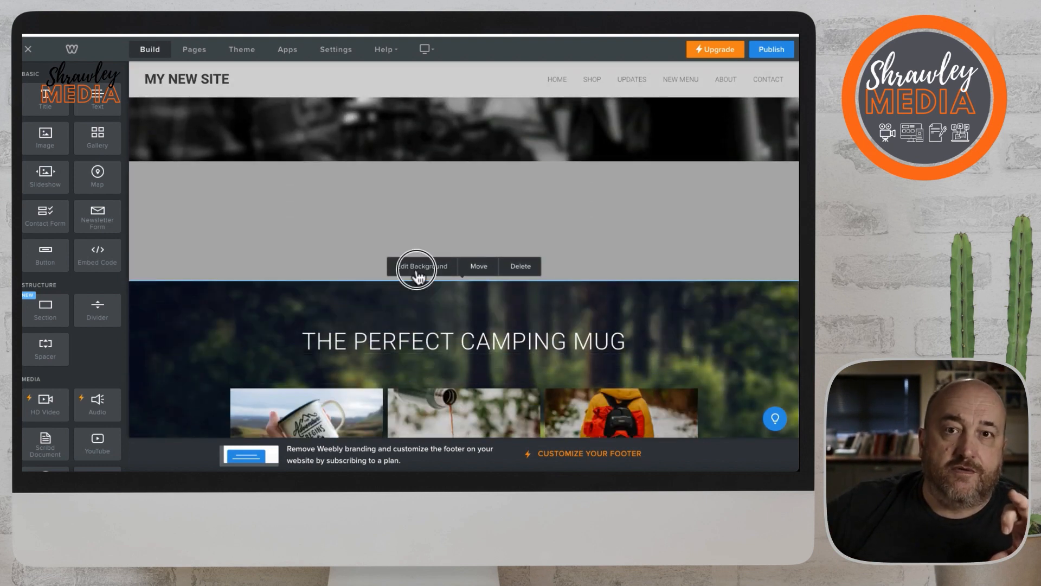
click(417, 271)
click(487, 245)
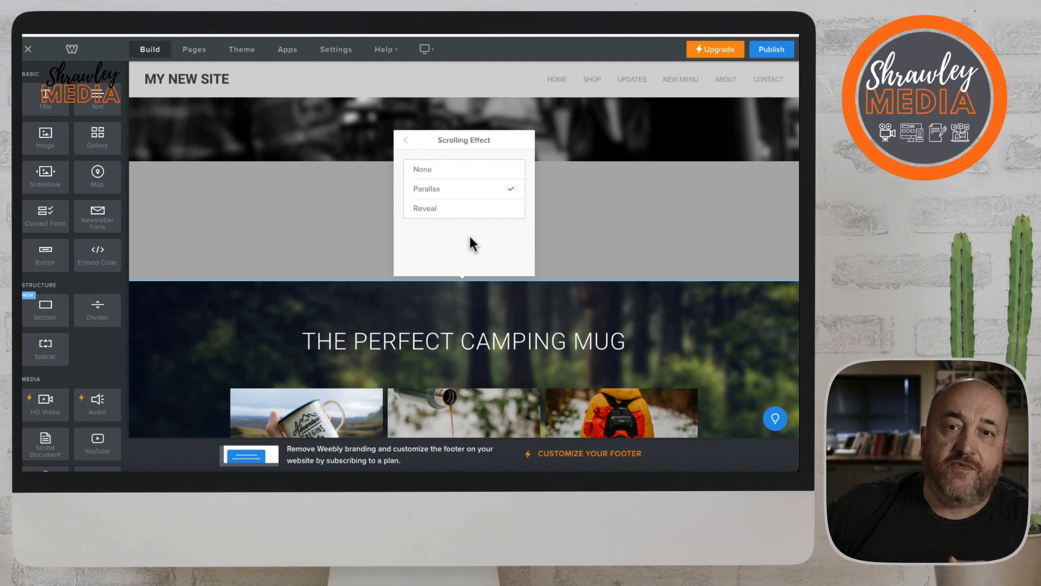
click(442, 211)
scroll(383, 238, down, 3)
scroll(383, 238, up, 3)
scroll(383, 238, down, 2)
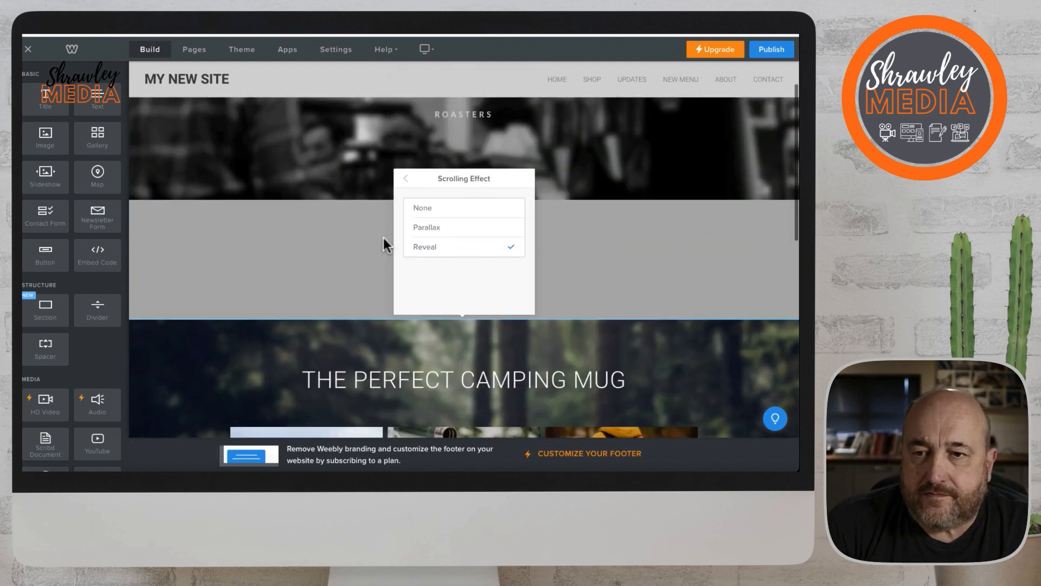
click(578, 240)
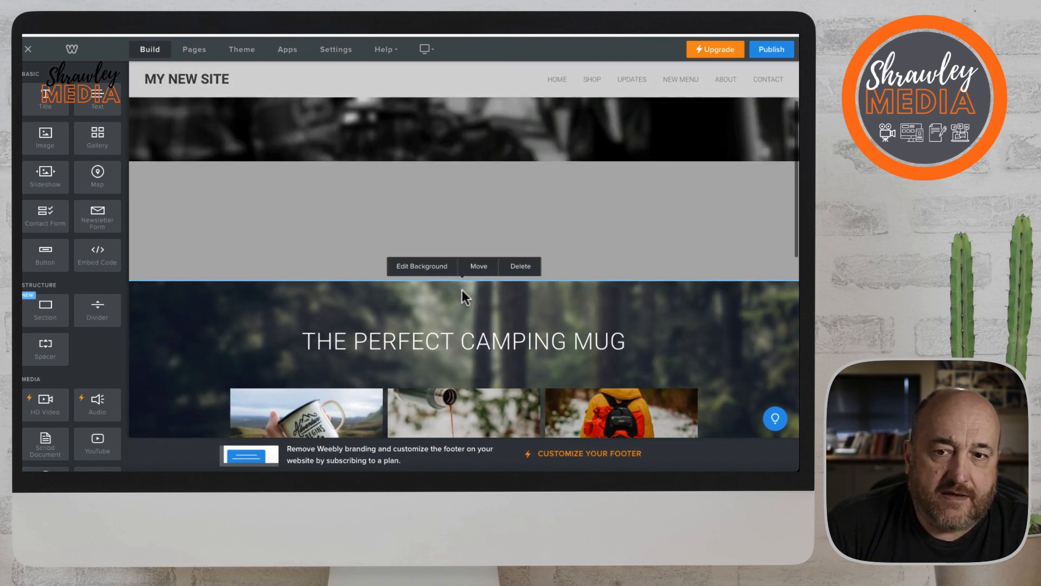
scroll(407, 248, up, 2)
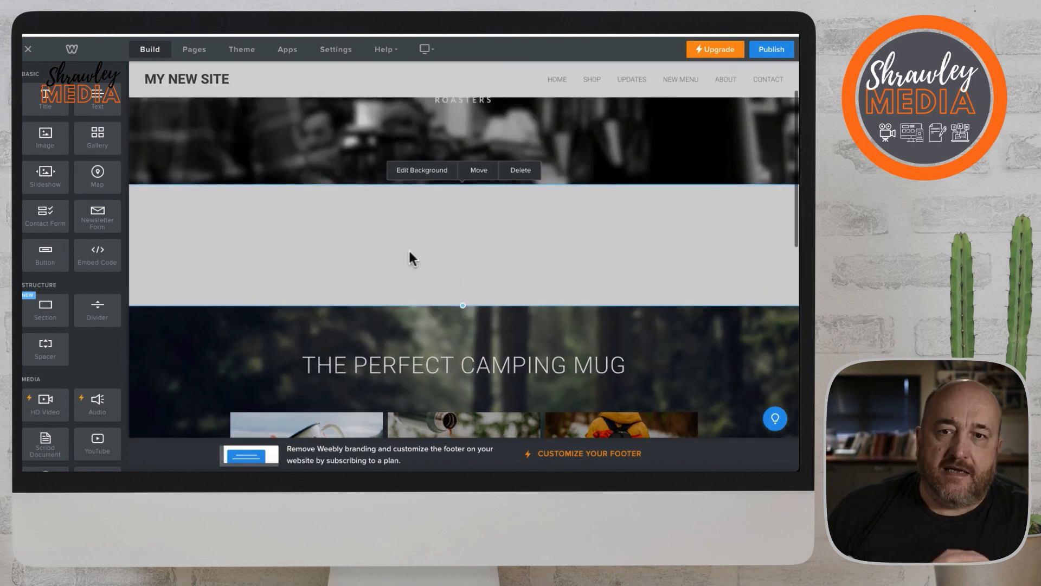
Stretch the empty grey section below the header to almost full page height.
drag(466, 324, 453, 460)
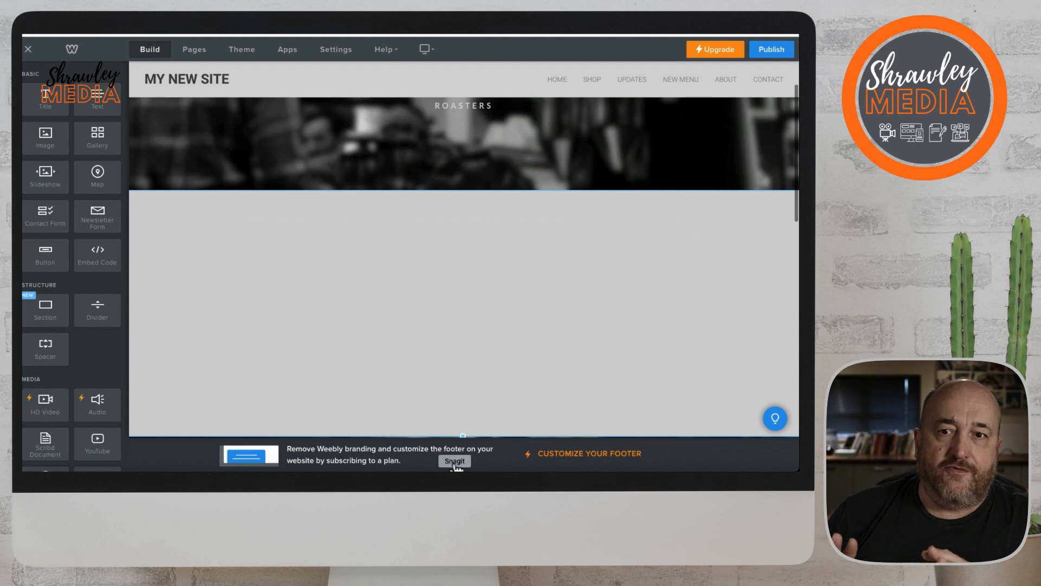
scroll(439, 283, up, 2)
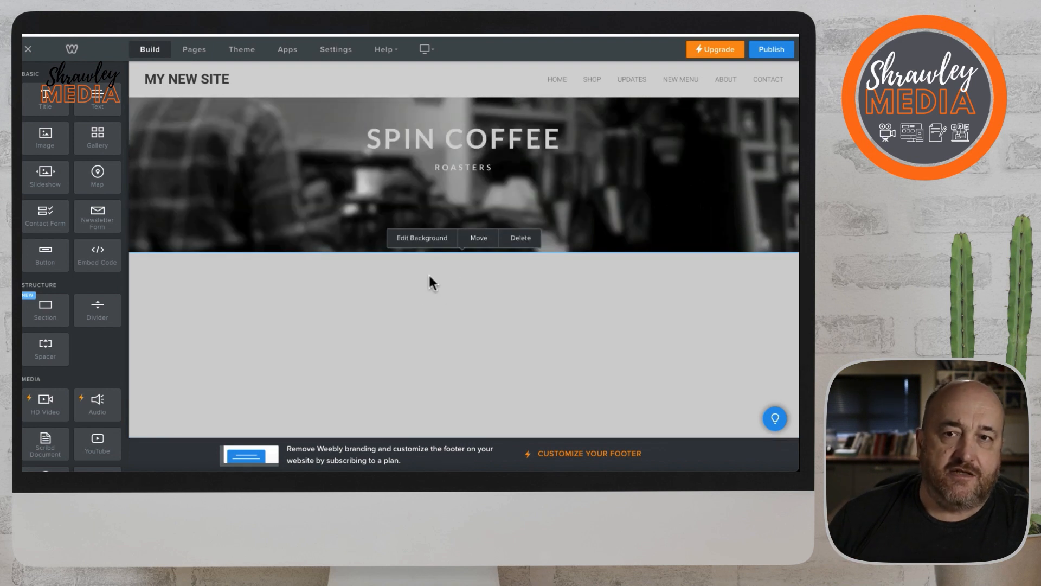
scroll(429, 272, down, 6)
scroll(431, 275, down, 5)
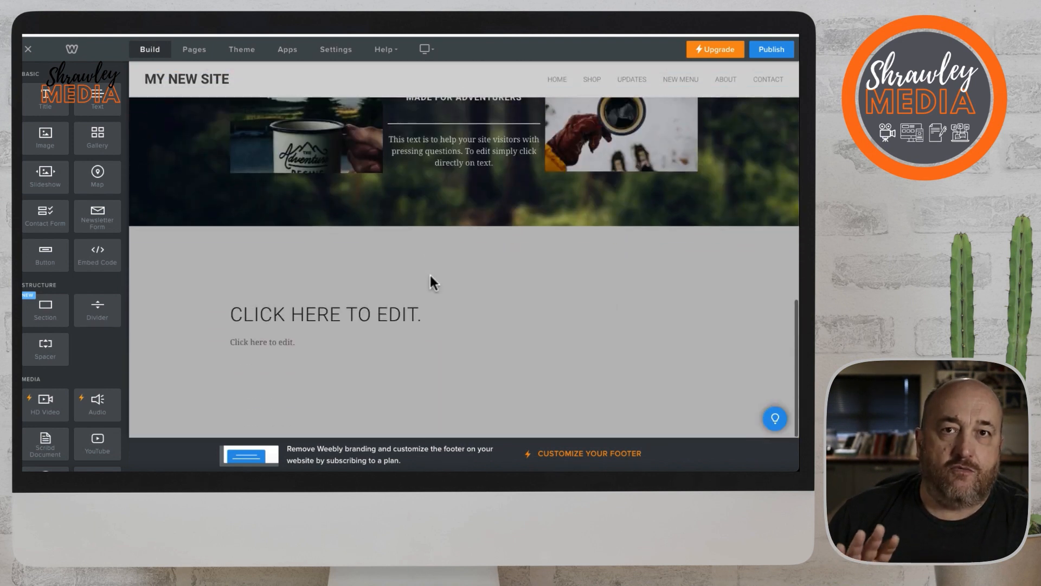
scroll(441, 269, up, 6)
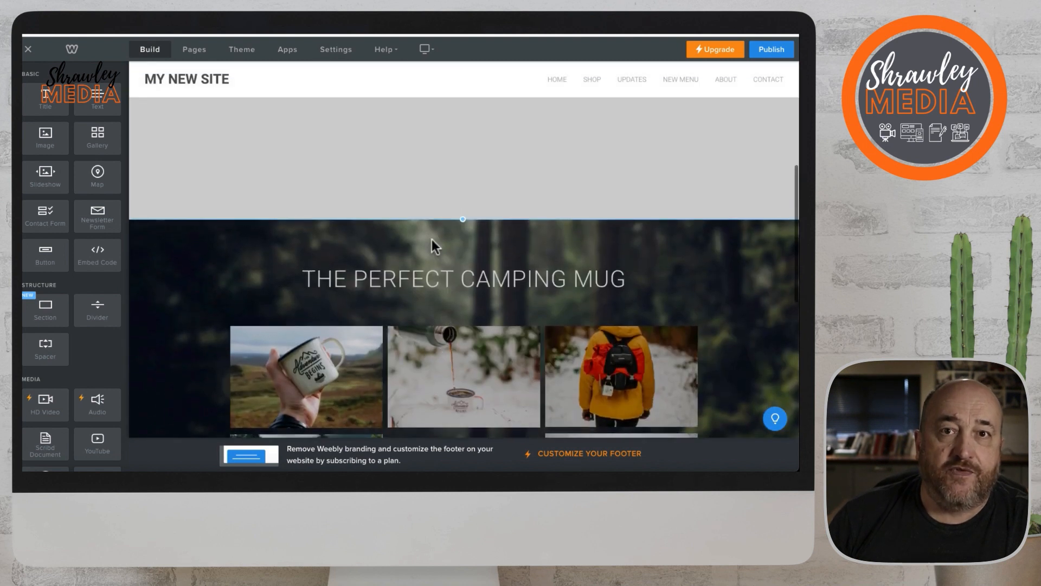
scroll(432, 239, up, 1)
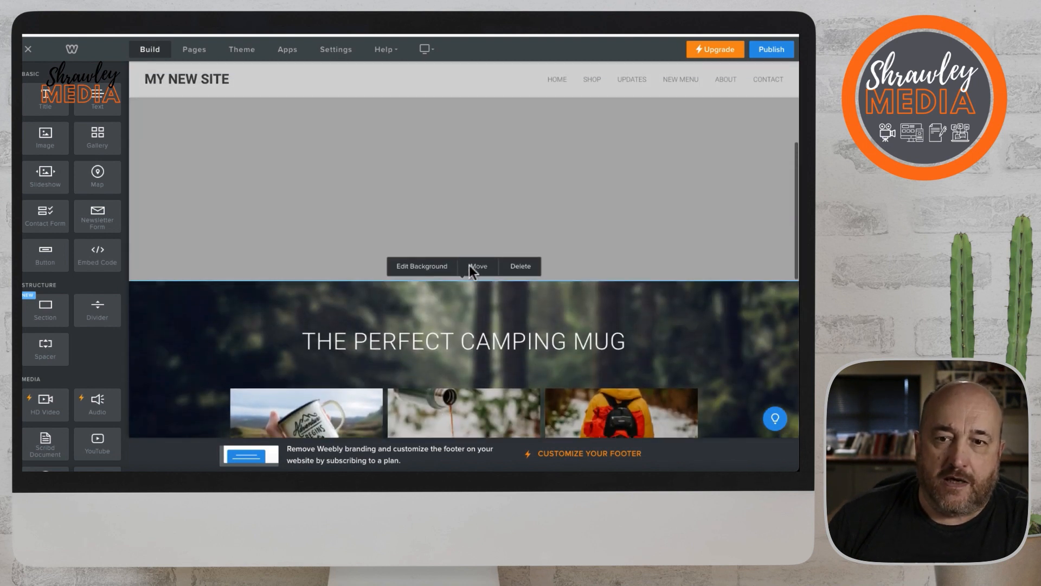
Switch the camping mug section's scrolling effect back to Parallax.
click(436, 267)
click(497, 240)
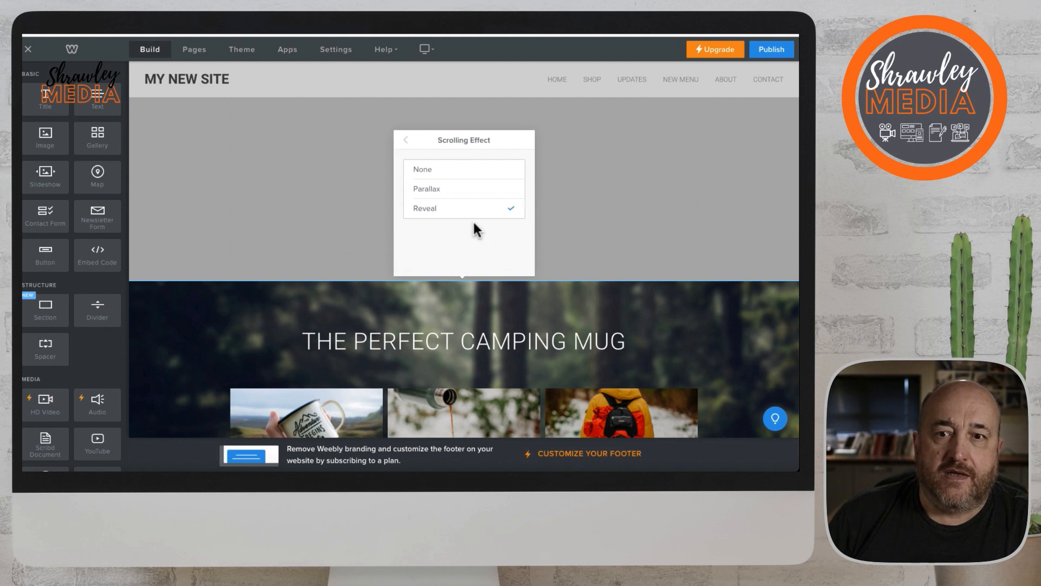
click(460, 190)
click(561, 222)
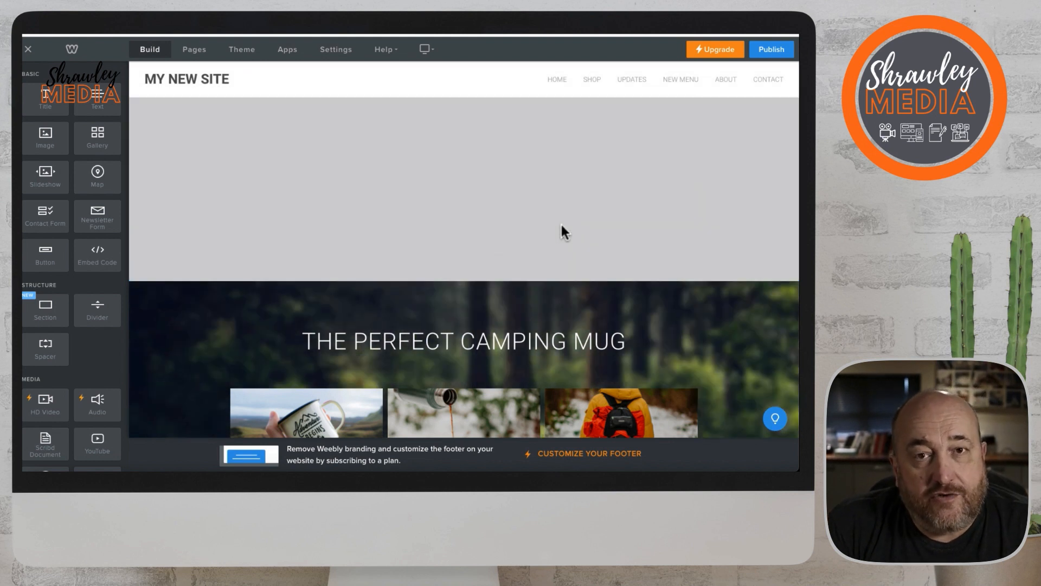
scroll(560, 223, up, 3)
scroll(518, 286, down, 5)
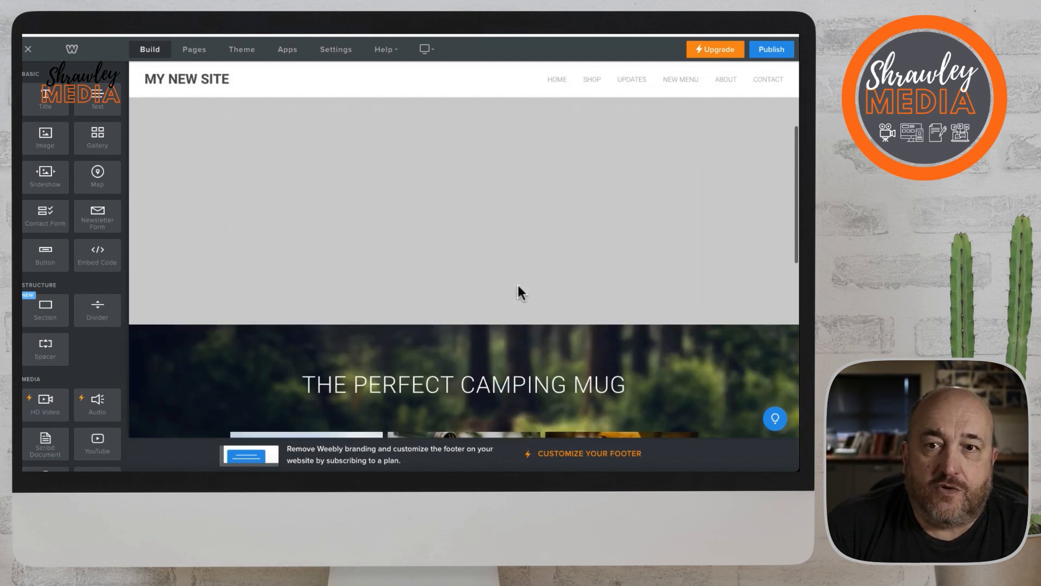
scroll(519, 285, down, 5)
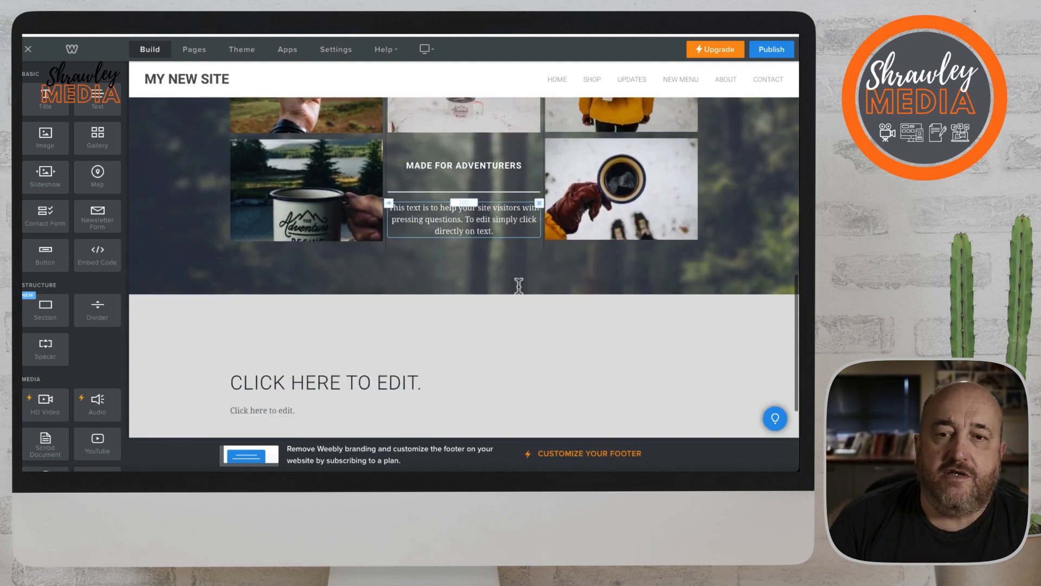
scroll(519, 285, up, 10)
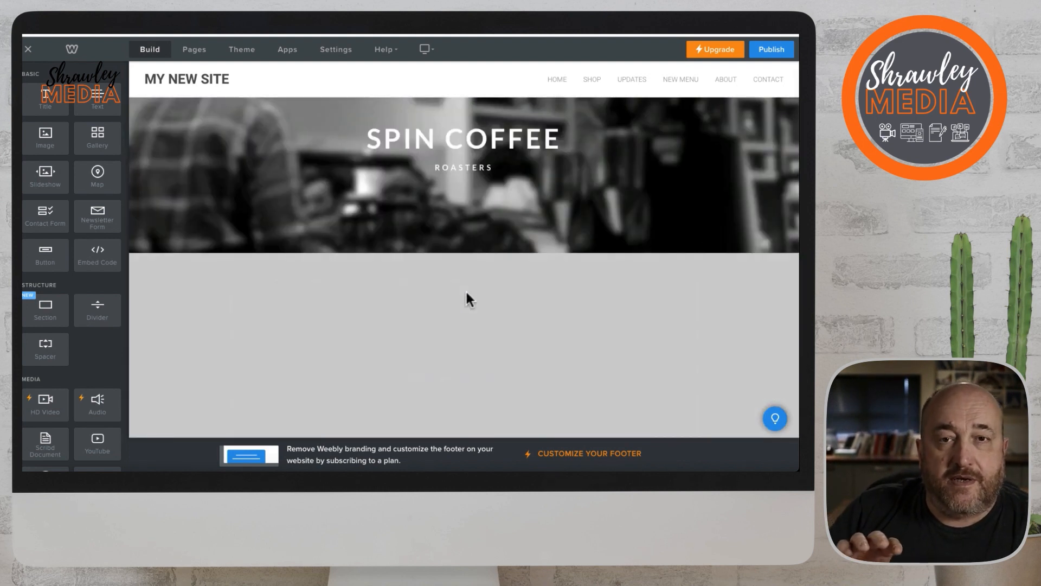
scroll(466, 290, down, 2)
scroll(473, 278, up, 2)
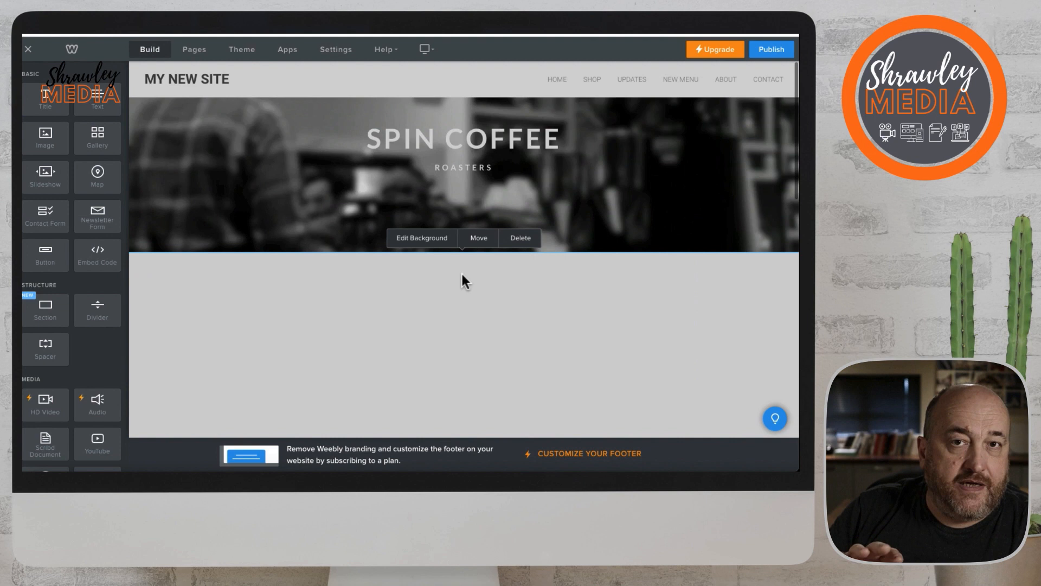
click(429, 239)
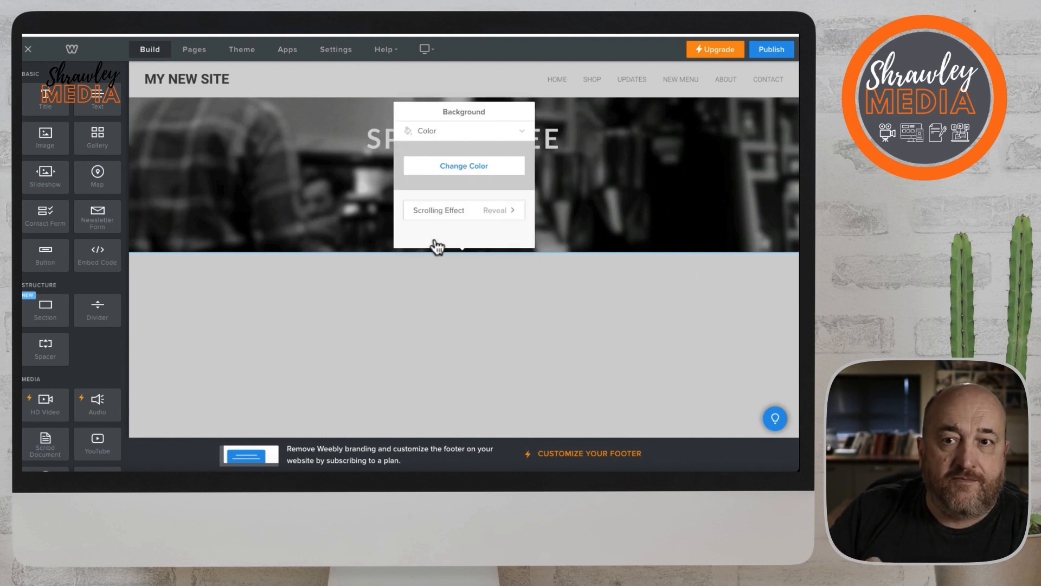
Change the empty grey section's background type to Image and browse the stock photo gallery.
click(477, 136)
click(450, 138)
click(474, 164)
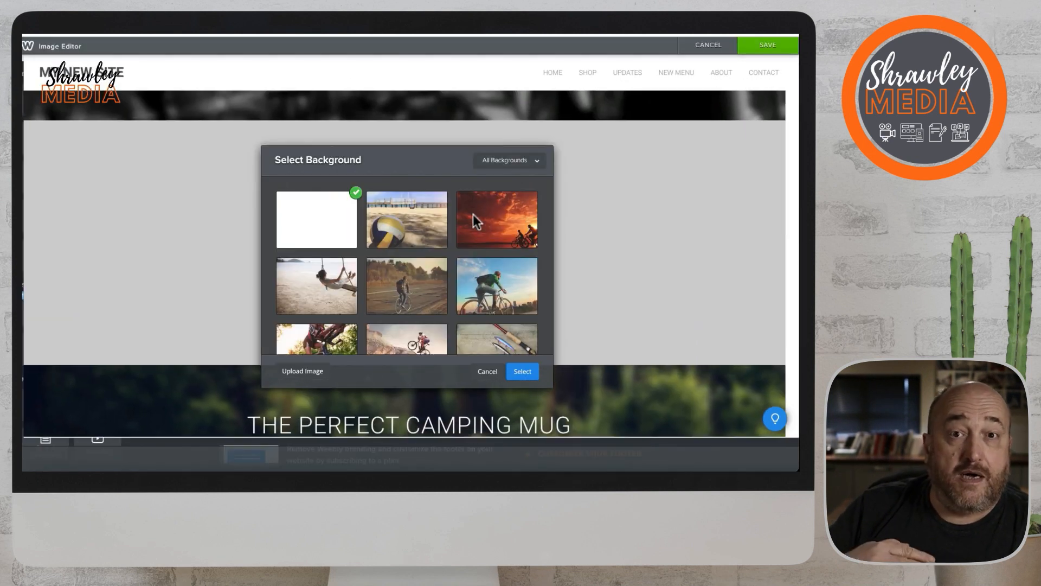
scroll(422, 248, down, 3)
scroll(422, 249, down, 15)
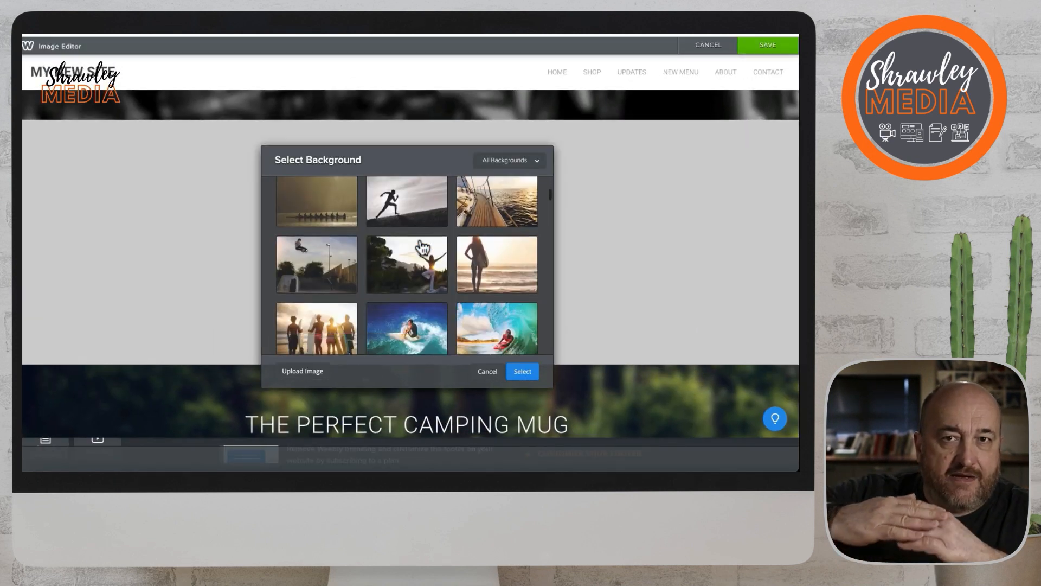
scroll(417, 223, down, 10)
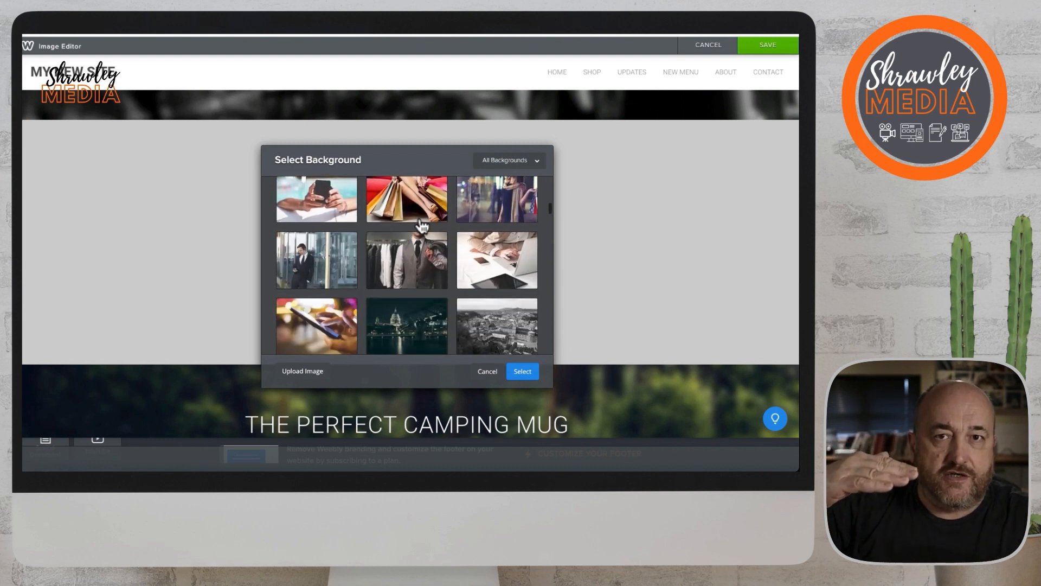
click(304, 374)
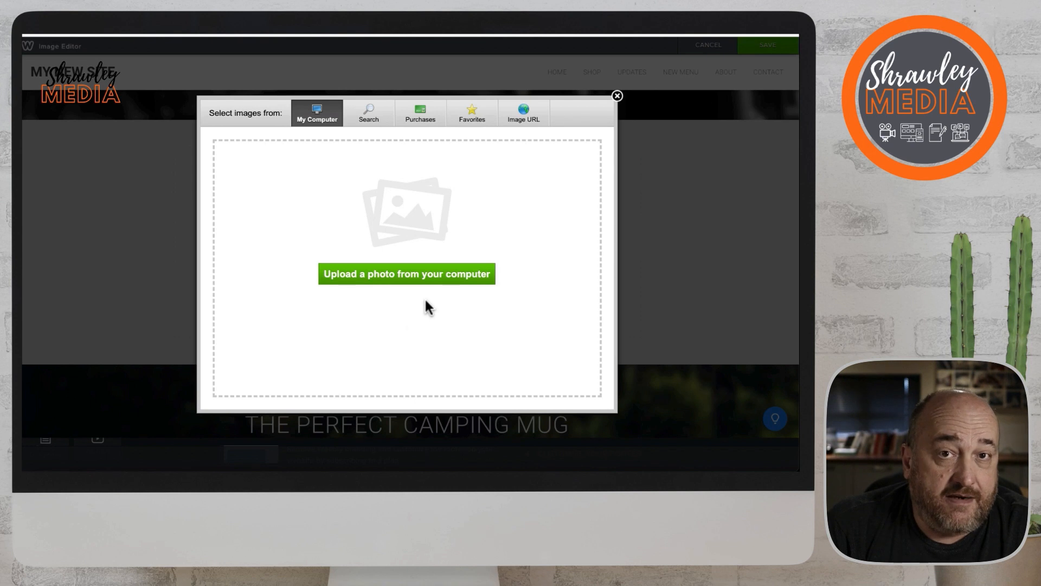
click(618, 97)
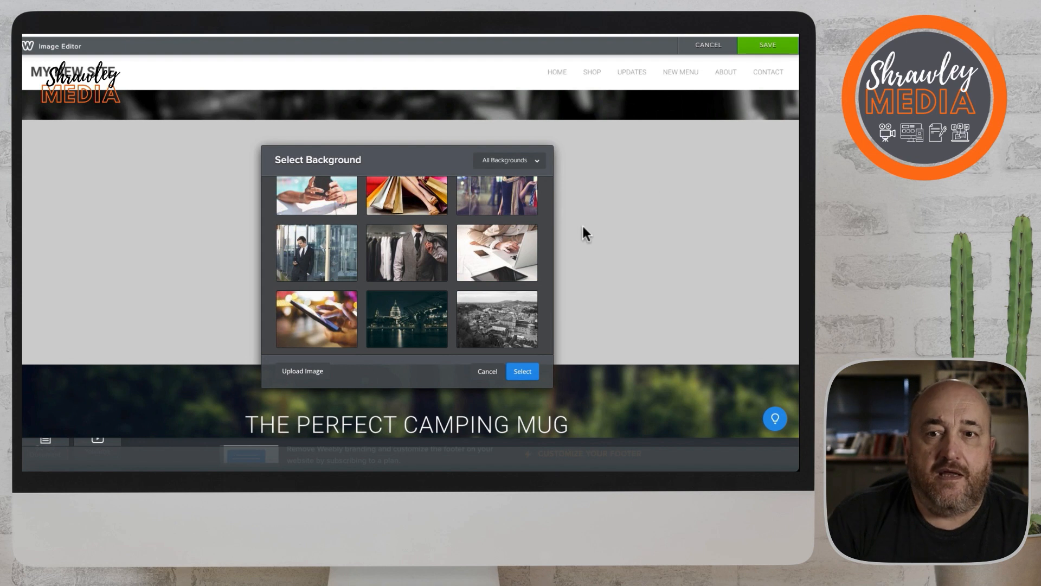
Preview the laptop stock photo, then cancel the gallery without applying it.
click(505, 239)
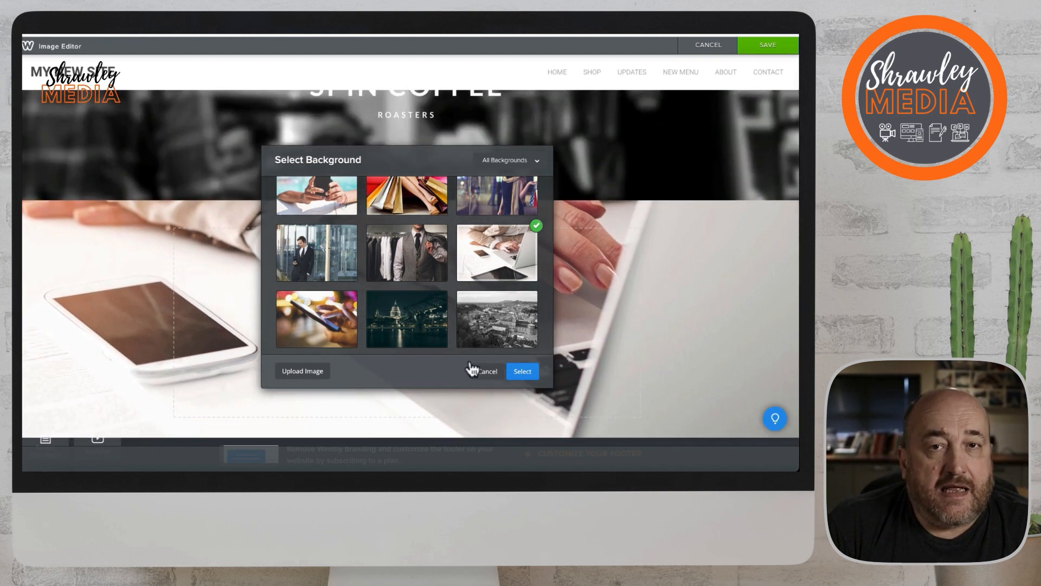
click(485, 374)
scroll(405, 269, down, 2)
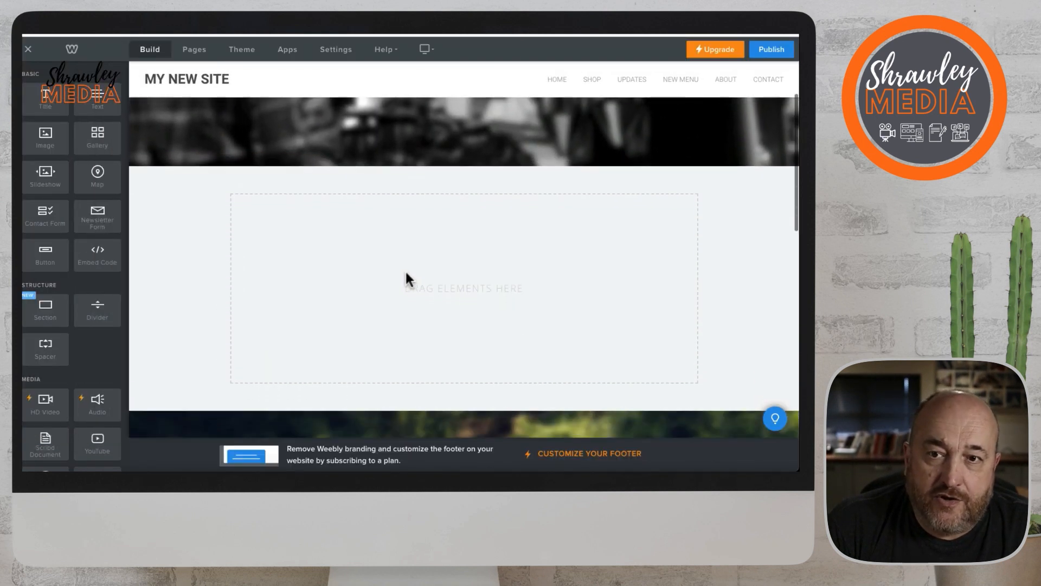